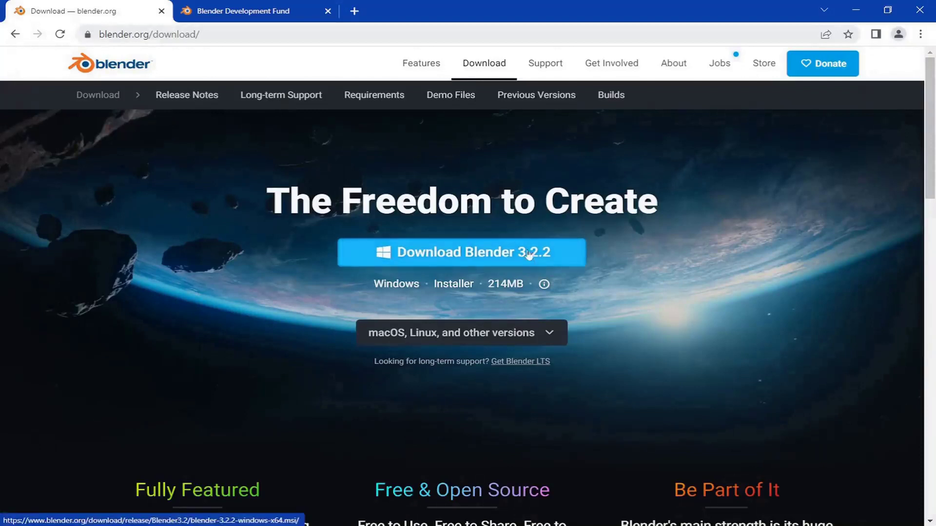
Download the Blender 3.2.2 Windows installer and save it as blender-3.2.2-windows-x64 in the Videos folder
{"action": "left_click", "coordinate": [561, 331]}
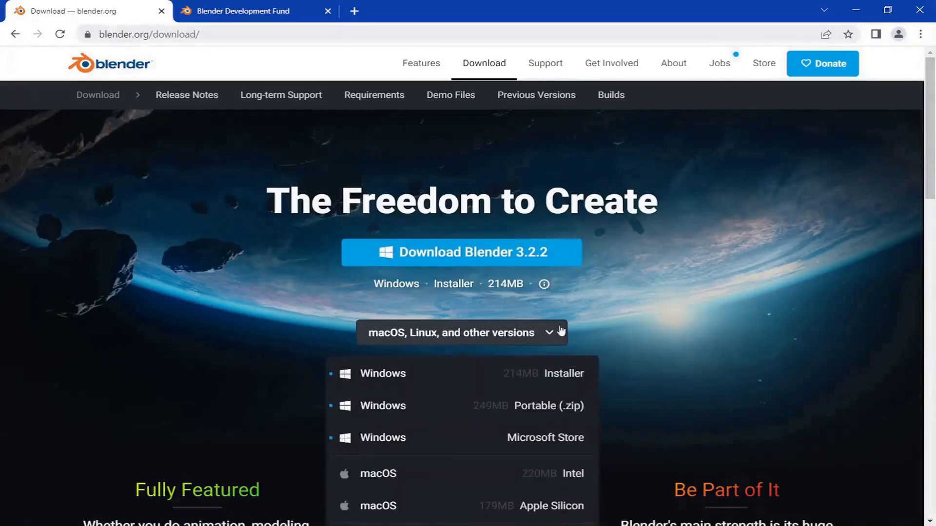
{"action": "scroll", "coordinate": [551, 372], "scroll_direction": "down", "scroll_amount": 1}
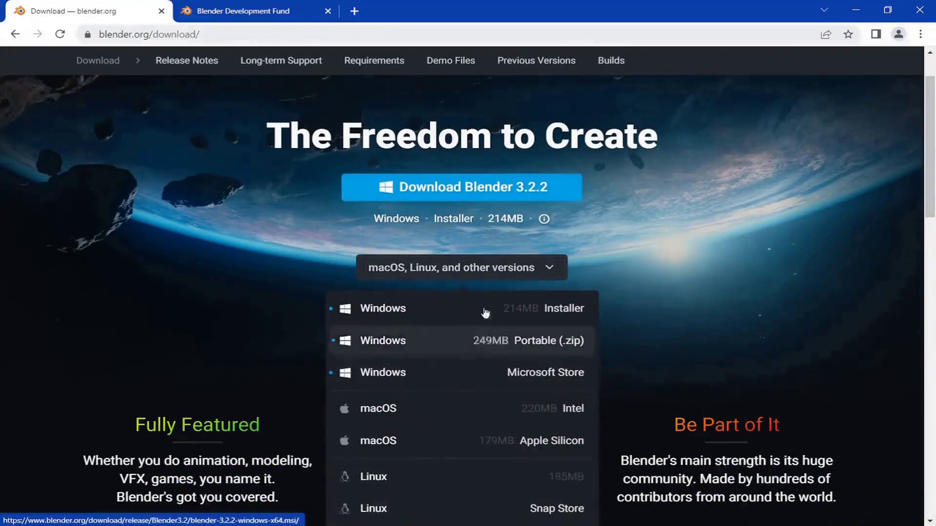
{"action": "left_click", "coordinate": [480, 188]}
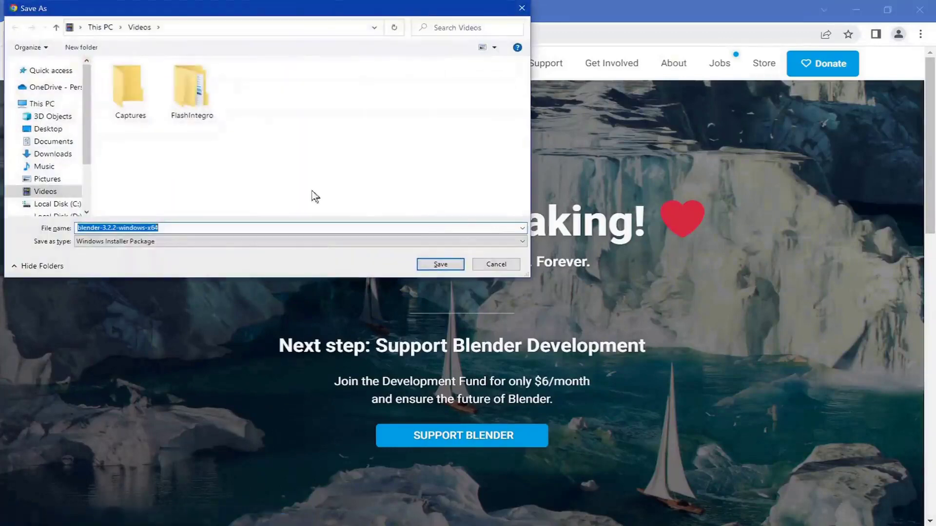
{"action": "left_click", "coordinate": [349, 134]}
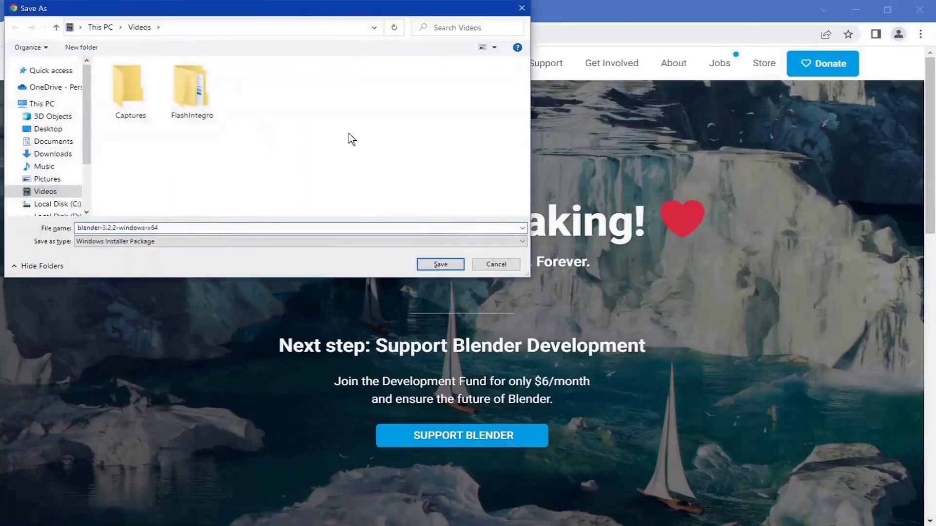
{"action": "left_click", "coordinate": [442, 266]}
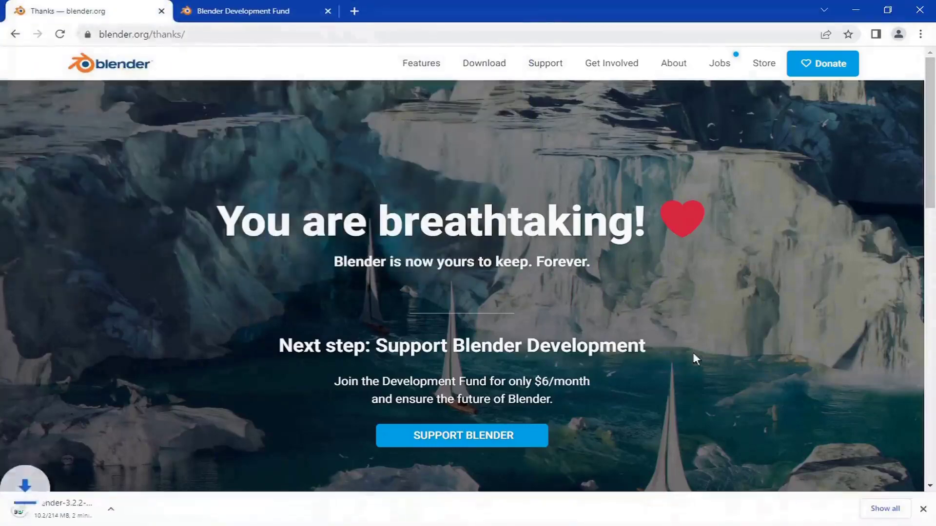
Cancel the running download of the Blender installer
{"action": "left_click", "coordinate": [152, 510]}
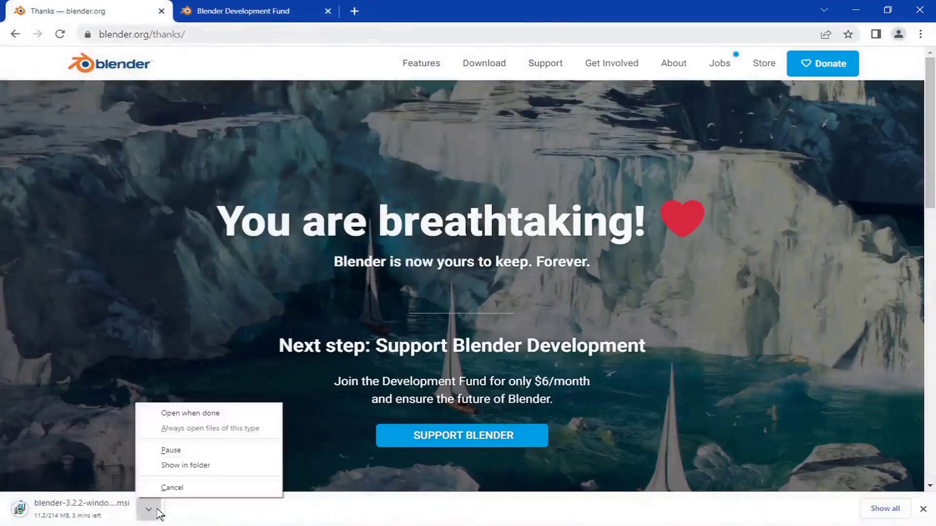
{"action": "left_click", "coordinate": [180, 489]}
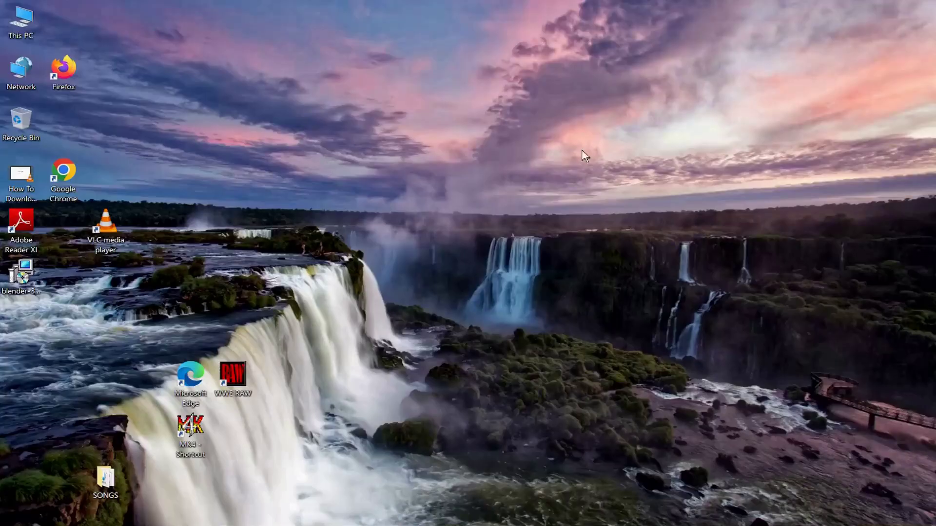
Run the Blender installer from the desktop, accept the license agreement and install it with the default features and location
{"action": "left_click", "coordinate": [582, 151]}
{"action": "double_click", "coordinate": [16, 276]}
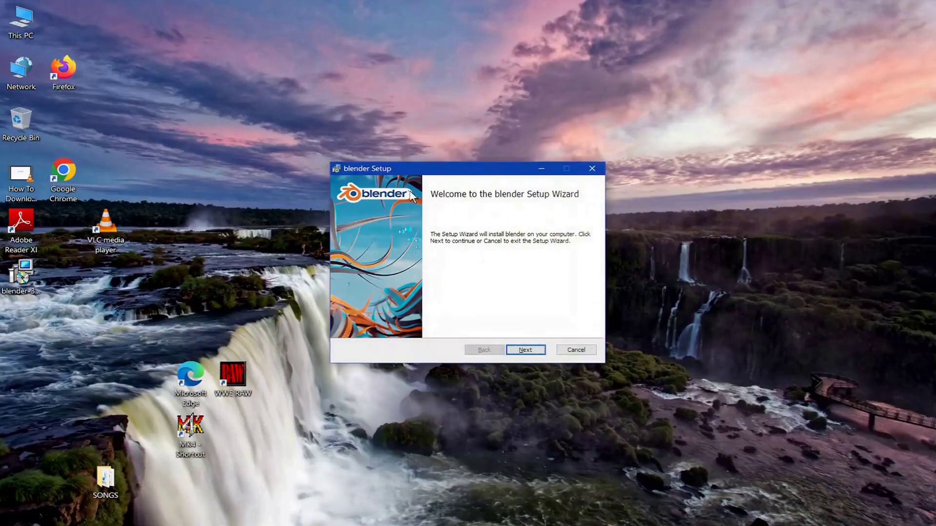
{"action": "left_click", "coordinate": [527, 352]}
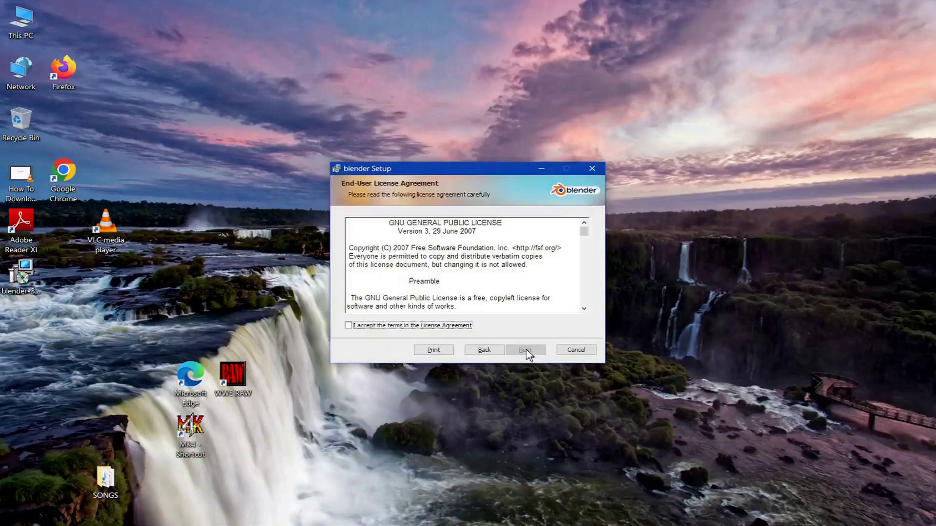
{"action": "left_click", "coordinate": [427, 326]}
{"action": "left_click", "coordinate": [522, 351]}
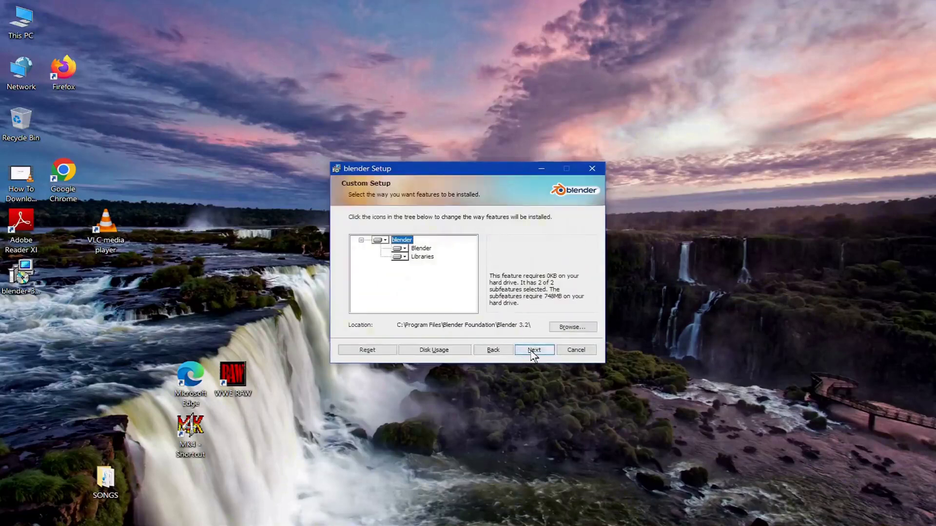
{"action": "left_click", "coordinate": [533, 352]}
{"action": "left_click", "coordinate": [524, 353]}
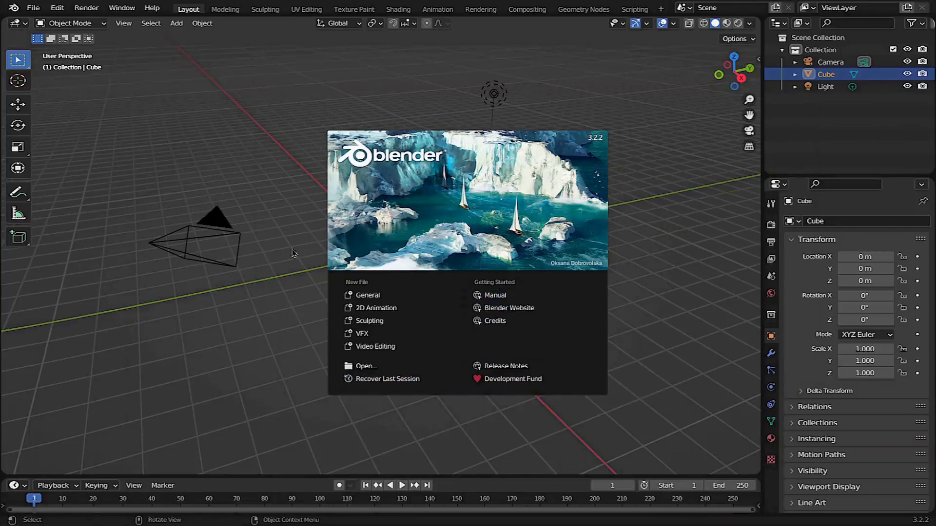
Dismiss Blender's splash screen and examine the Navigation preferences, including the Walk options
{"action": "left_click", "coordinate": [245, 317]}
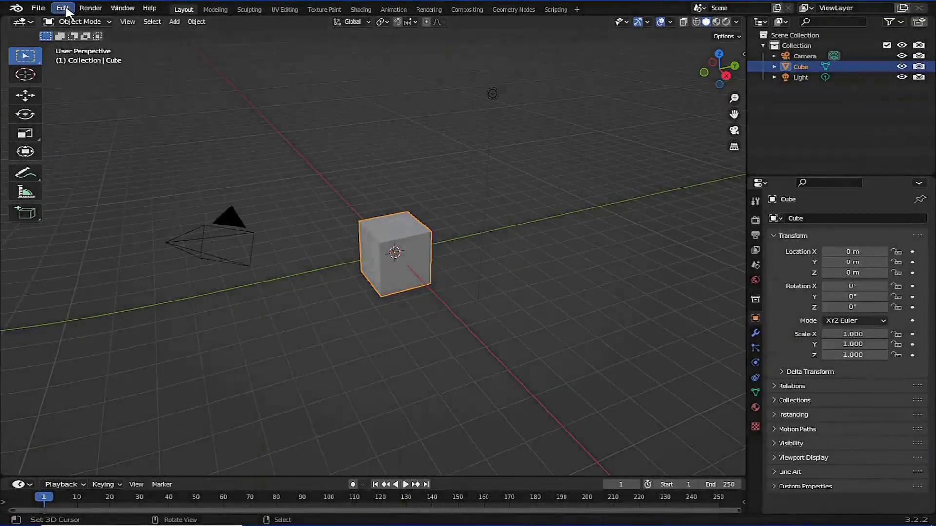
{"action": "left_click", "coordinate": [65, 10]}
{"action": "left_click", "coordinate": [118, 160]}
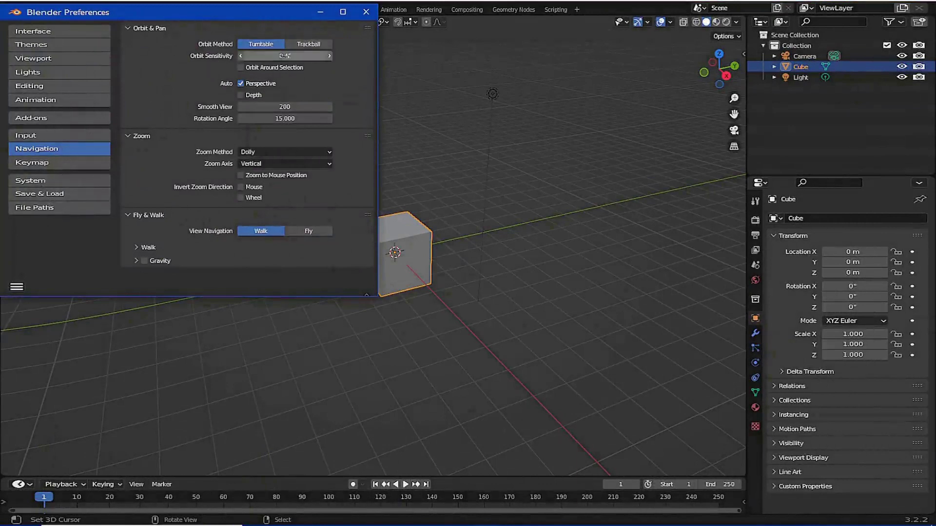
{"action": "left_click", "coordinate": [136, 248]}
{"action": "left_click", "coordinate": [136, 249]}
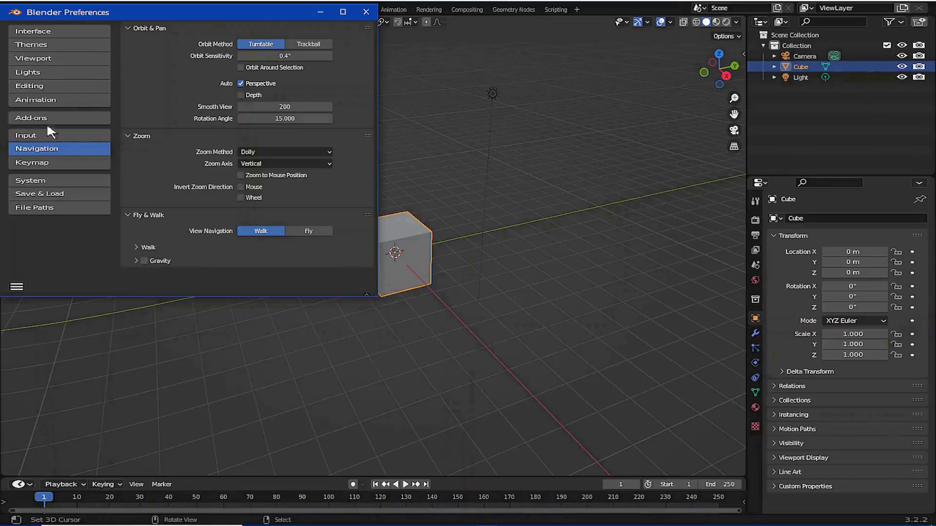
Enable Emulate Numpad in the Input preferences, save the preferences and close their window
{"action": "left_click", "coordinate": [62, 136]}
{"action": "left_click", "coordinate": [241, 43]}
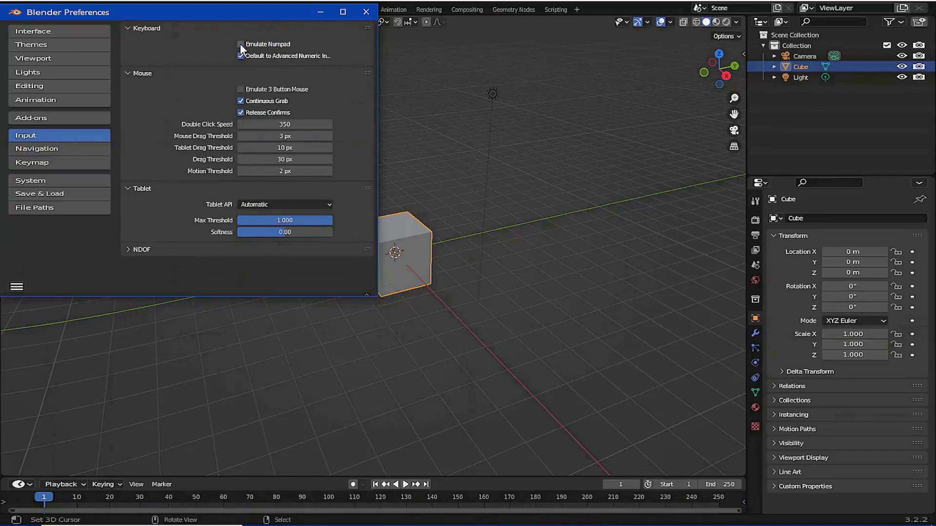
{"action": "left_click", "coordinate": [240, 44]}
{"action": "left_click", "coordinate": [239, 56]}
{"action": "left_click", "coordinate": [17, 287]}
{"action": "left_click", "coordinate": [42, 260]}
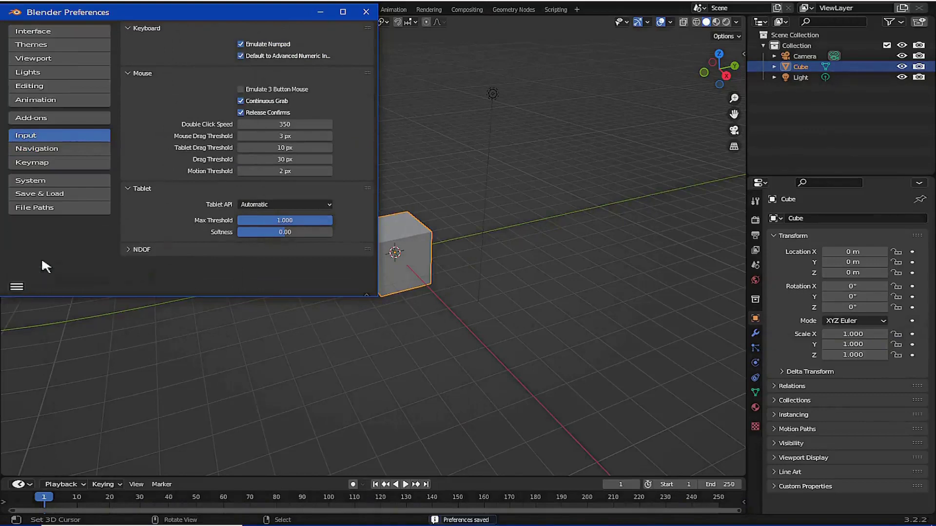
{"action": "left_click", "coordinate": [374, 12]}
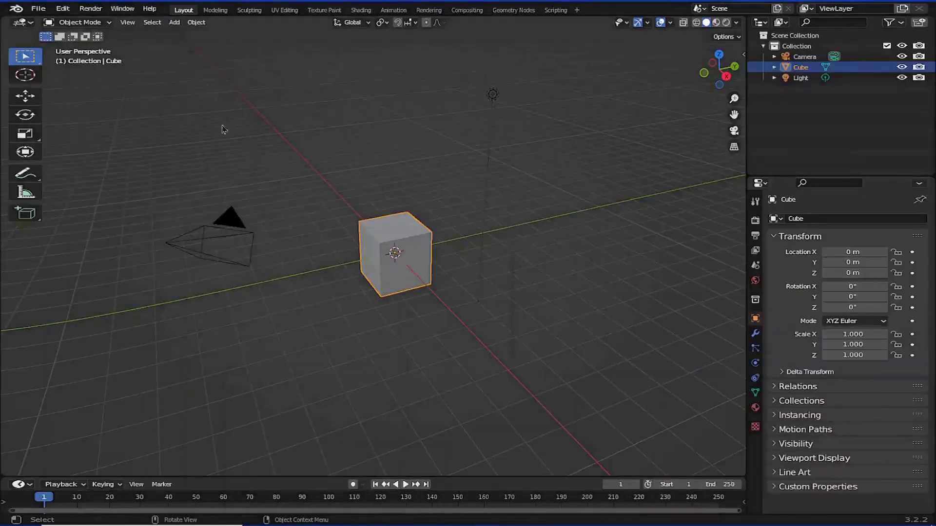
Try the Blender 27x and Industry Compatible keymap presets in the preferences
{"action": "left_click", "coordinate": [67, 10]}
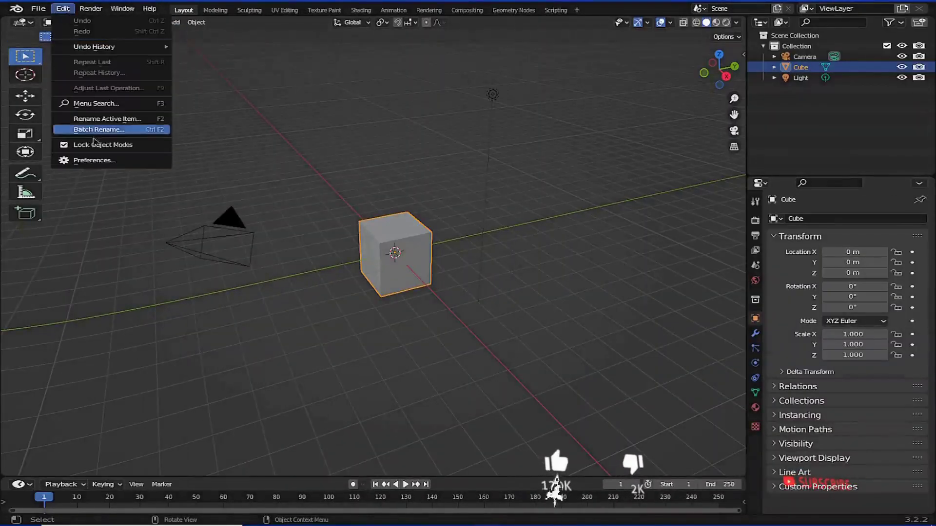
{"action": "left_click", "coordinate": [94, 160]}
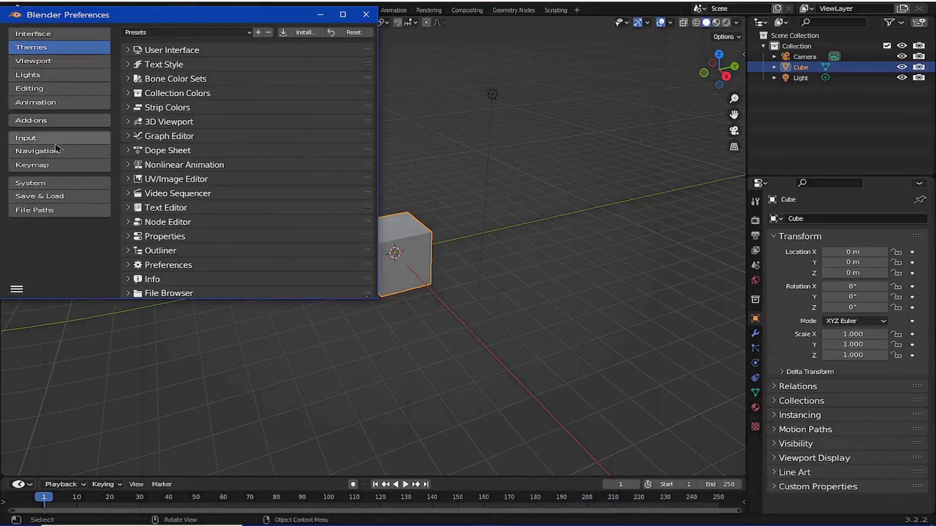
{"action": "left_click", "coordinate": [59, 167]}
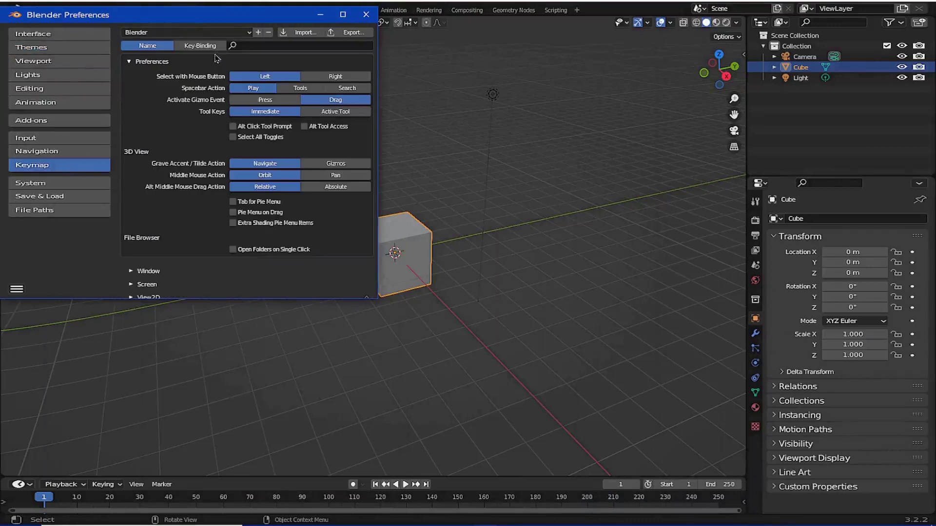
{"action": "left_click", "coordinate": [250, 33]}
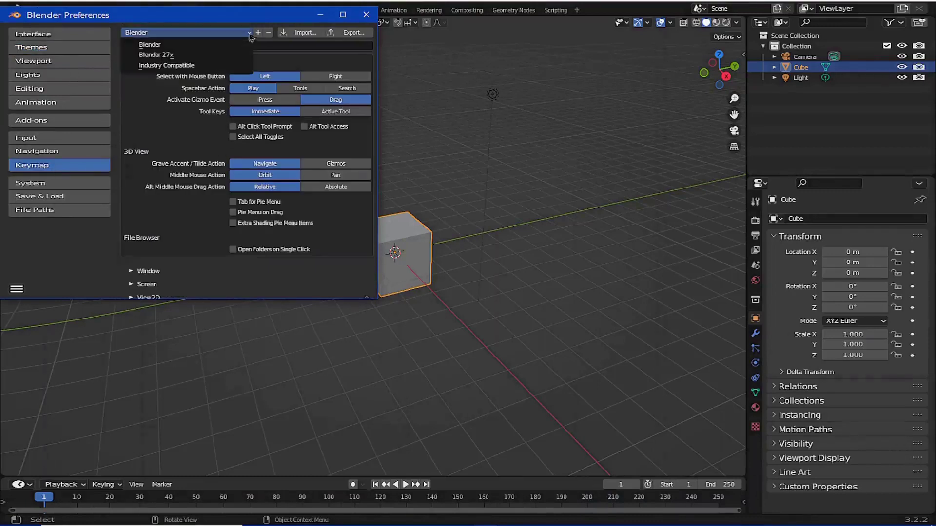
{"action": "left_click", "coordinate": [167, 54]}
{"action": "left_click", "coordinate": [251, 33]}
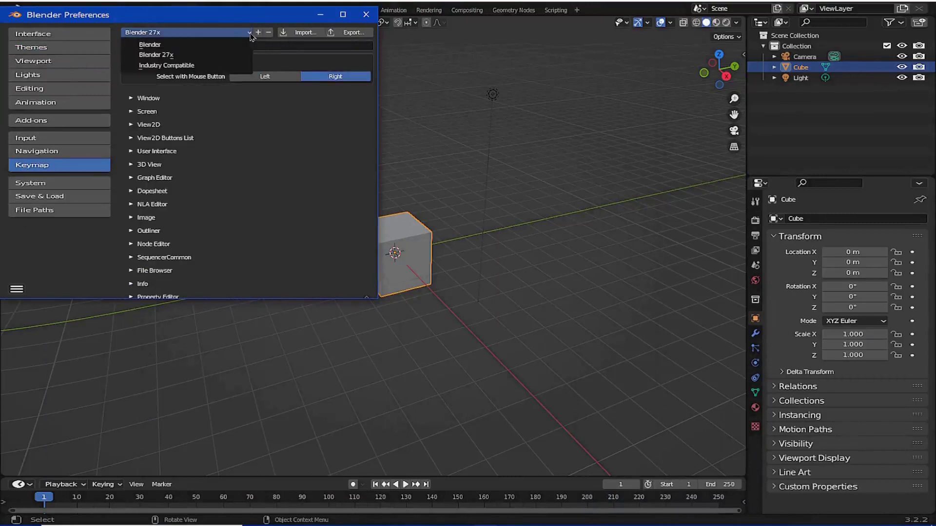
{"action": "left_click", "coordinate": [178, 68]}
Set the keymap preset to Blender and save the preferences
{"action": "left_click", "coordinate": [251, 33]}
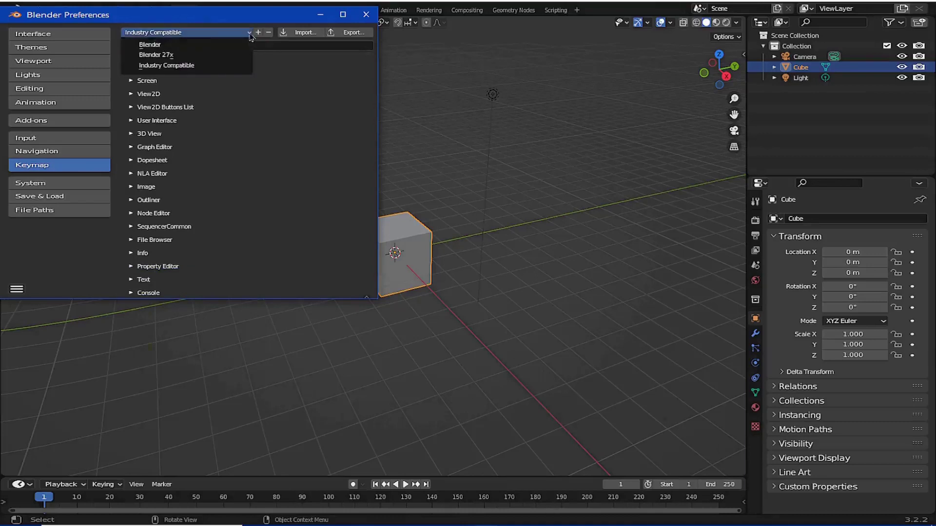
{"action": "left_click", "coordinate": [204, 45]}
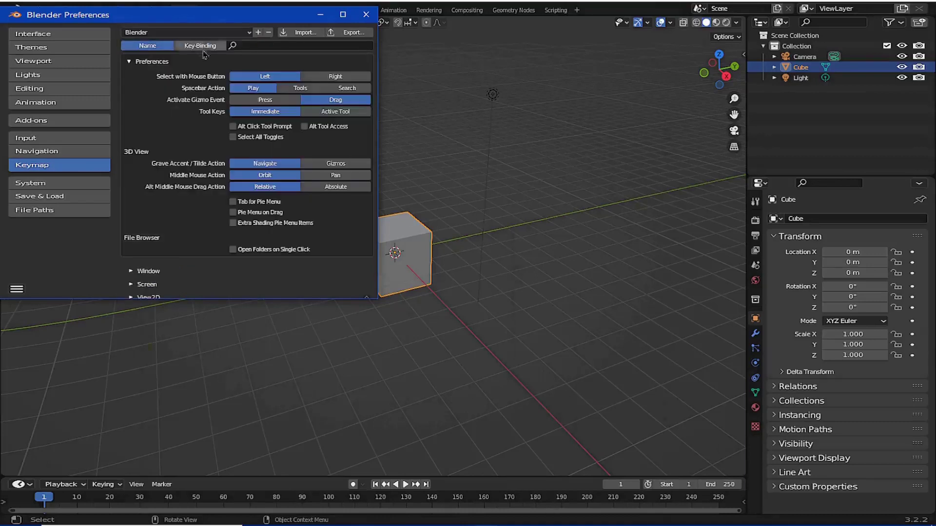
{"action": "left_click", "coordinate": [17, 289]}
{"action": "left_click", "coordinate": [49, 262]}
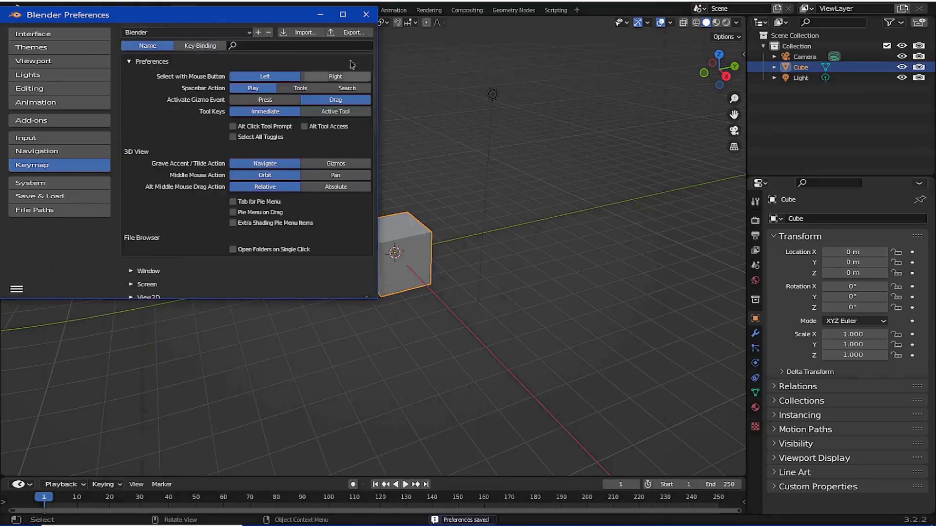
Load the factory preferences, save them and close the preferences window
{"action": "left_click", "coordinate": [17, 290]}
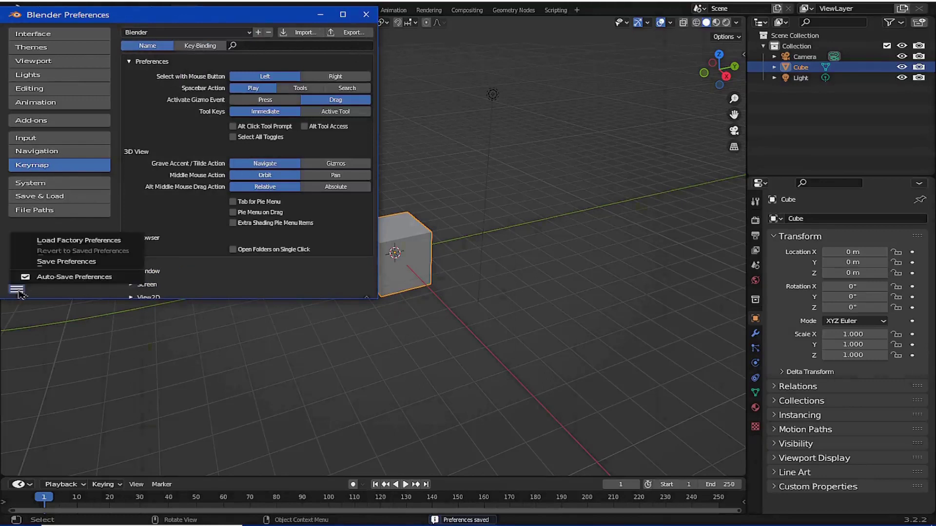
{"action": "left_click", "coordinate": [114, 241]}
{"action": "left_click", "coordinate": [114, 243]}
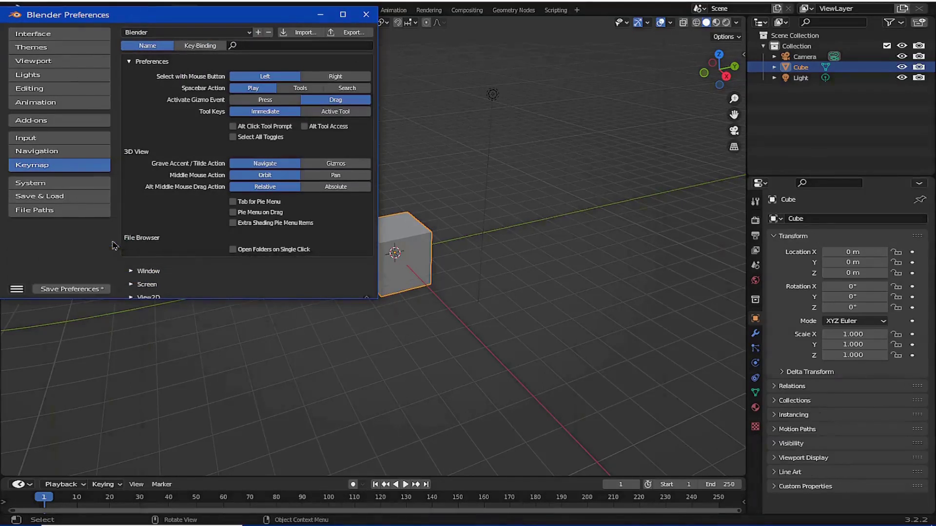
{"action": "left_click", "coordinate": [80, 290]}
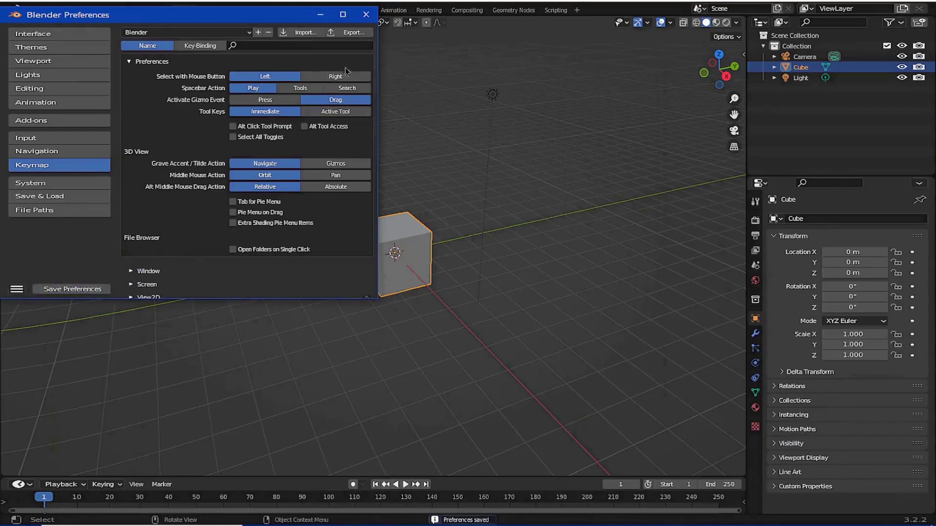
{"action": "left_click", "coordinate": [366, 14]}
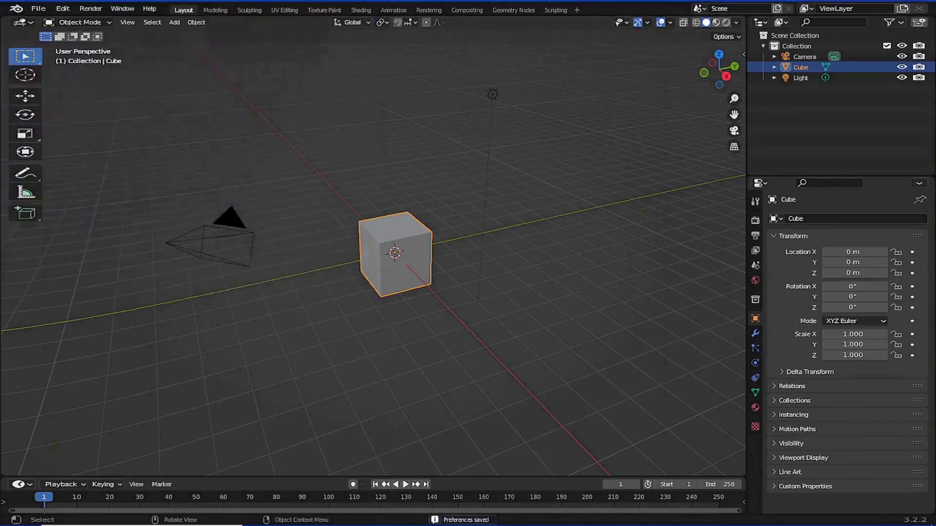
Load Blender's factory settings from the file defaults and confirm the reset
{"action": "left_click", "coordinate": [43, 9]}
{"action": "mouse_move", "coordinate": [61, 208]}
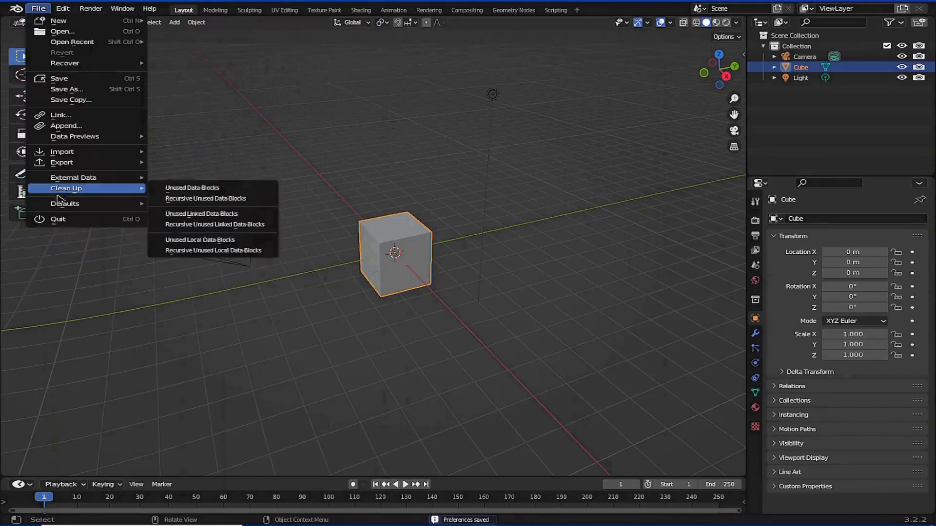
{"action": "left_click", "coordinate": [192, 214]}
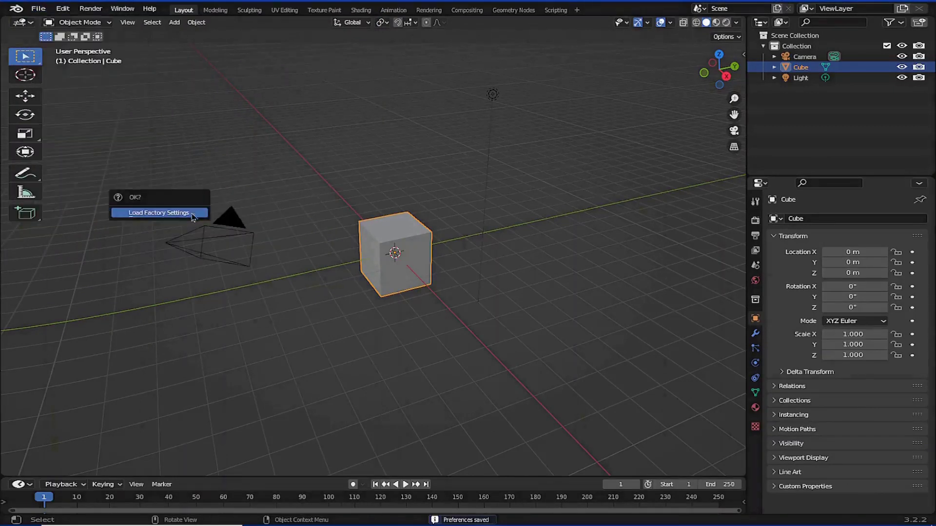
{"action": "left_click", "coordinate": [192, 215]}
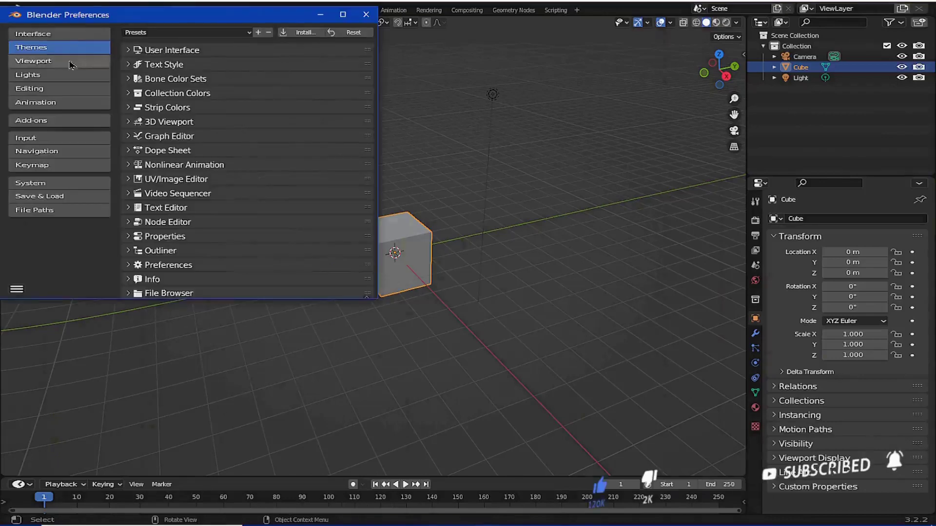
Try the Blender 27x and Industry Compatible presets in the keymap preferences
{"action": "left_click", "coordinate": [60, 166]}
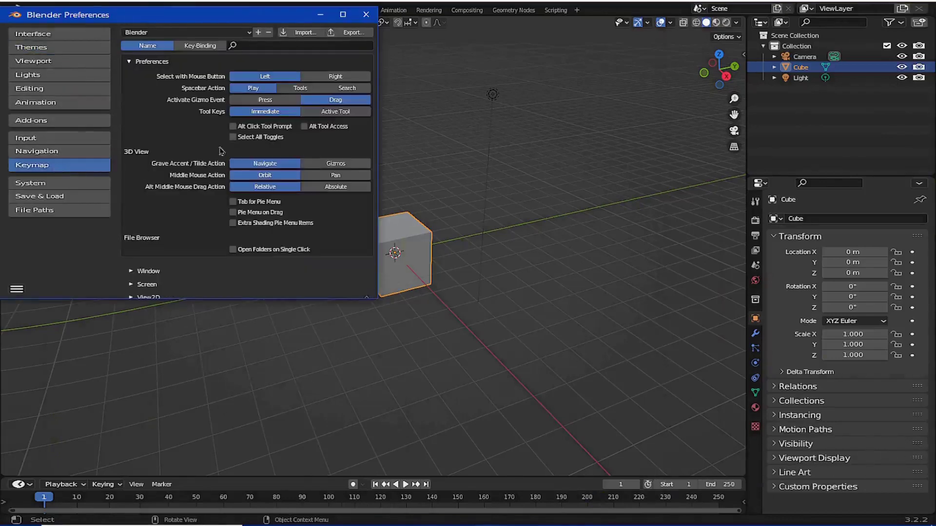
{"action": "left_click", "coordinate": [249, 34]}
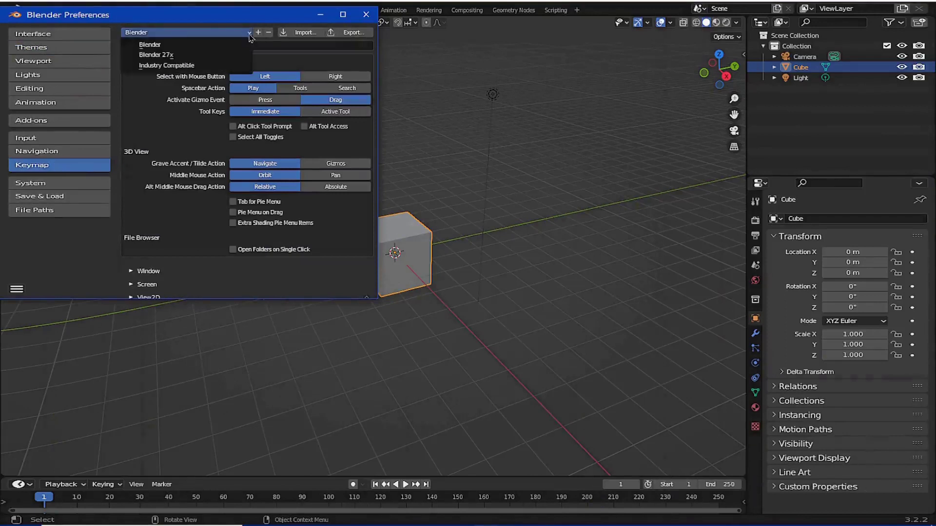
{"action": "left_click", "coordinate": [165, 55]}
{"action": "left_click", "coordinate": [251, 33]}
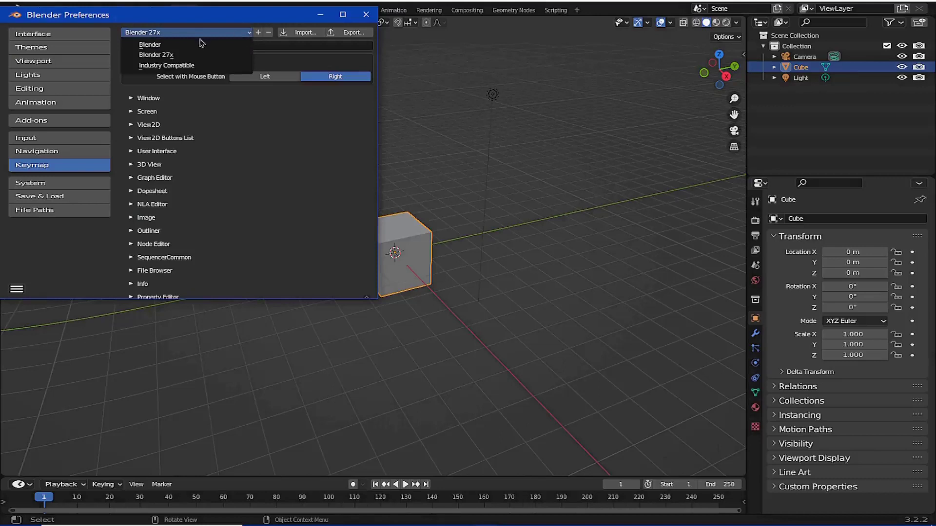
{"action": "left_click", "coordinate": [176, 66]}
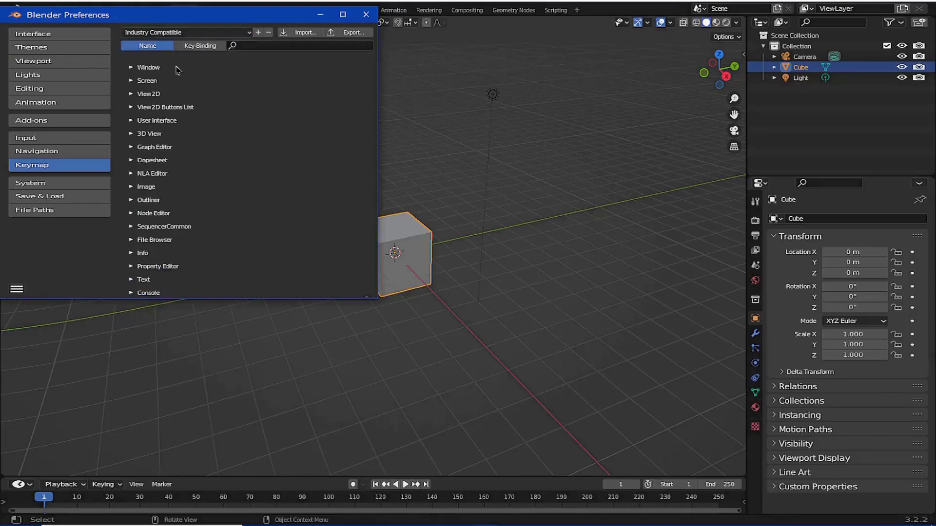
Set the keymap preset back to Blender and save the preferences
{"action": "left_click", "coordinate": [250, 33]}
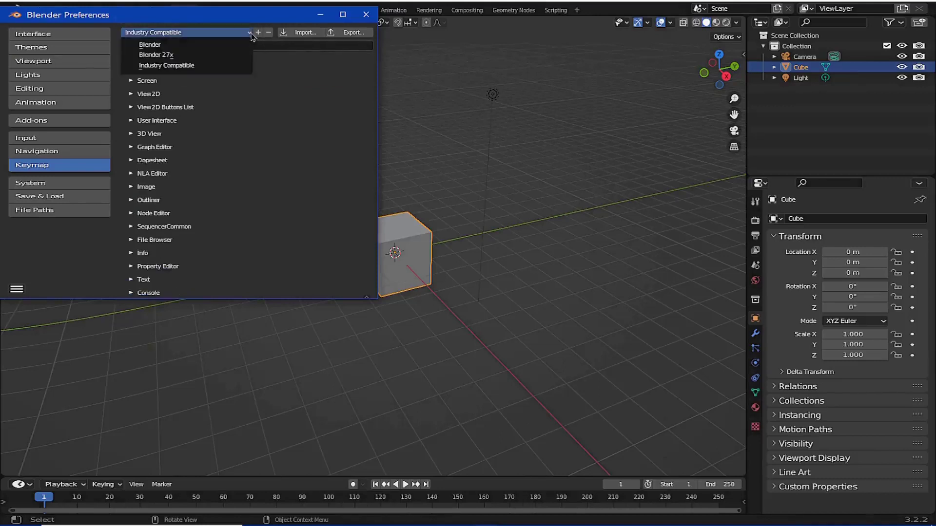
{"action": "left_click", "coordinate": [204, 45]}
{"action": "left_click", "coordinate": [17, 290]}
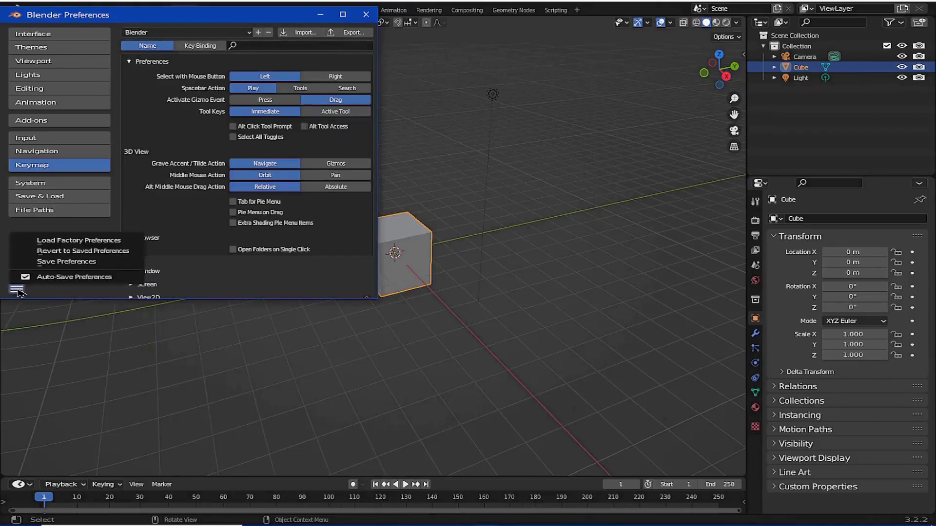
{"action": "left_click", "coordinate": [67, 261]}
Enable Emulate Numpad and Default to Advanced Numeric Input in the input preferences, save them and close the preferences window
{"action": "left_click", "coordinate": [37, 151]}
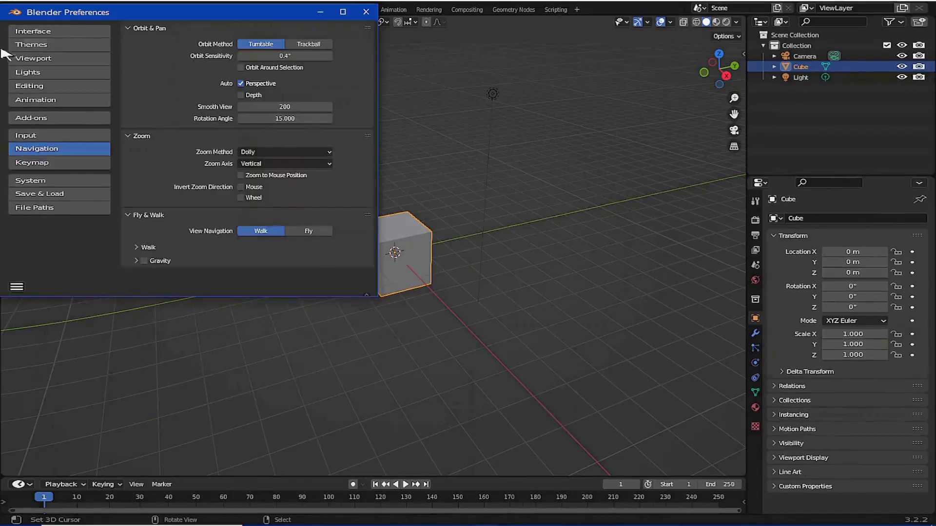
{"action": "left_click", "coordinate": [61, 136]}
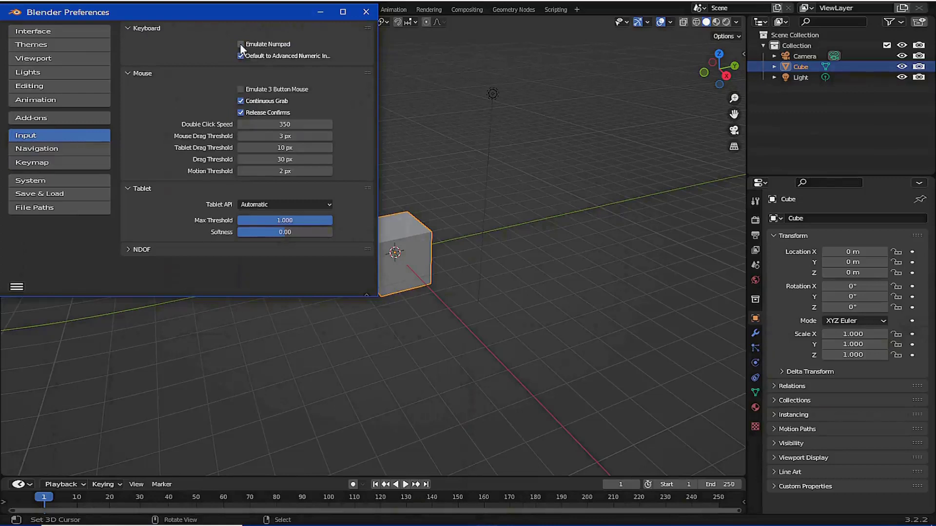
{"action": "left_click", "coordinate": [241, 43]}
{"action": "left_click", "coordinate": [240, 56]}
{"action": "left_click", "coordinate": [17, 287]}
{"action": "left_click", "coordinate": [44, 259]}
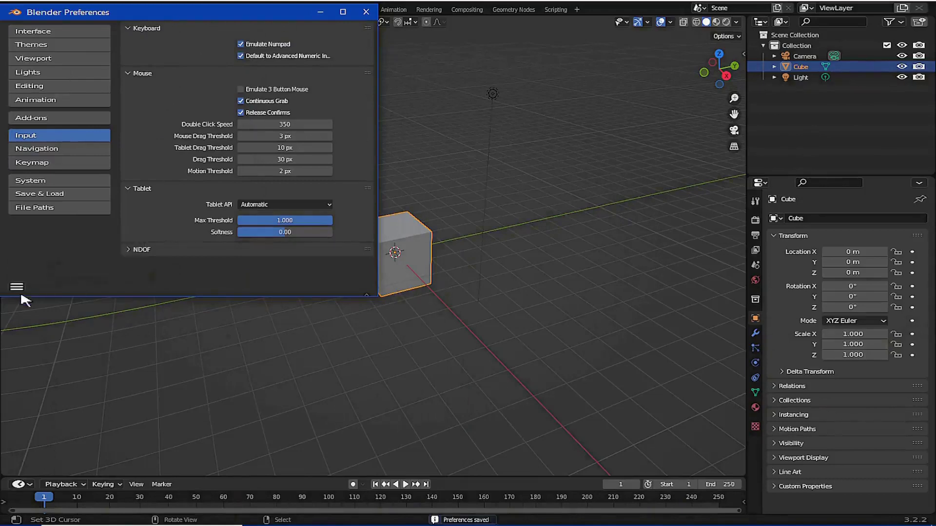
{"action": "left_click", "coordinate": [367, 11]}
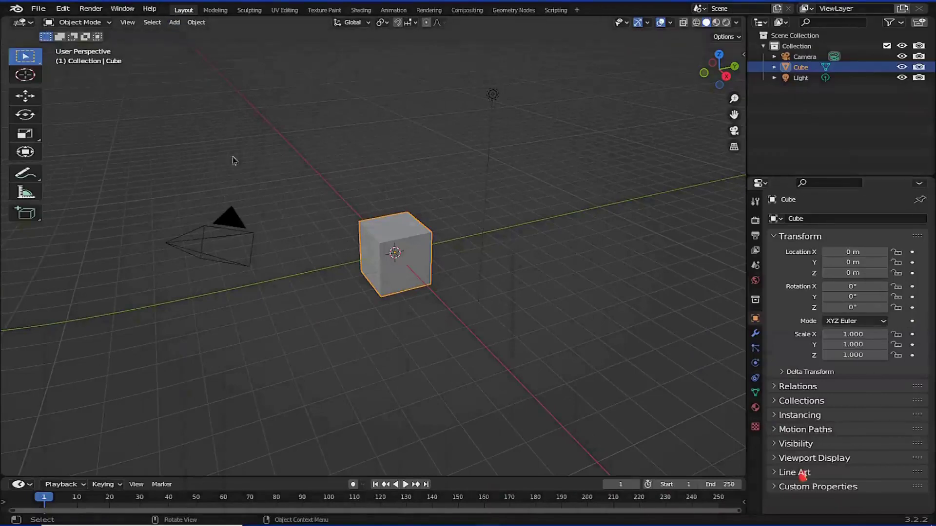
Set the theme preset to Blender Dark, save the preferences and close the preferences window
{"action": "left_click", "coordinate": [63, 9]}
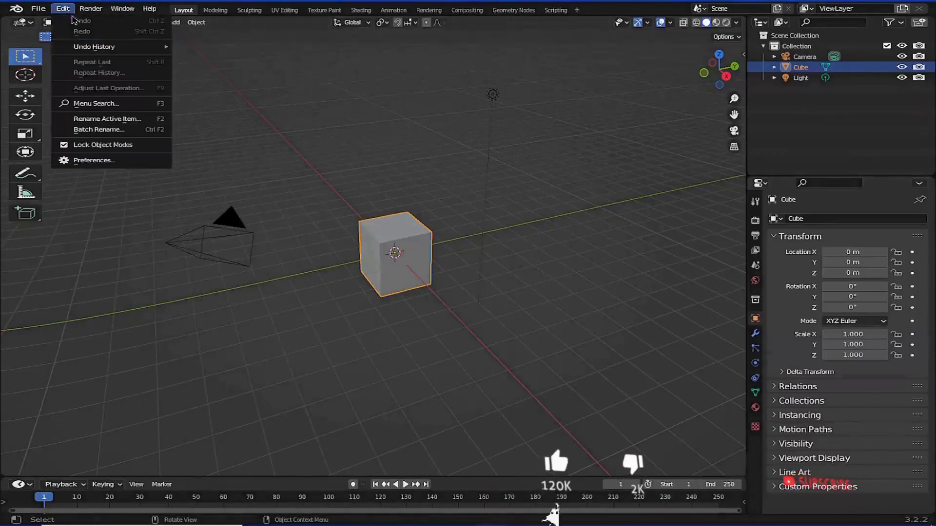
{"action": "left_click", "coordinate": [98, 162]}
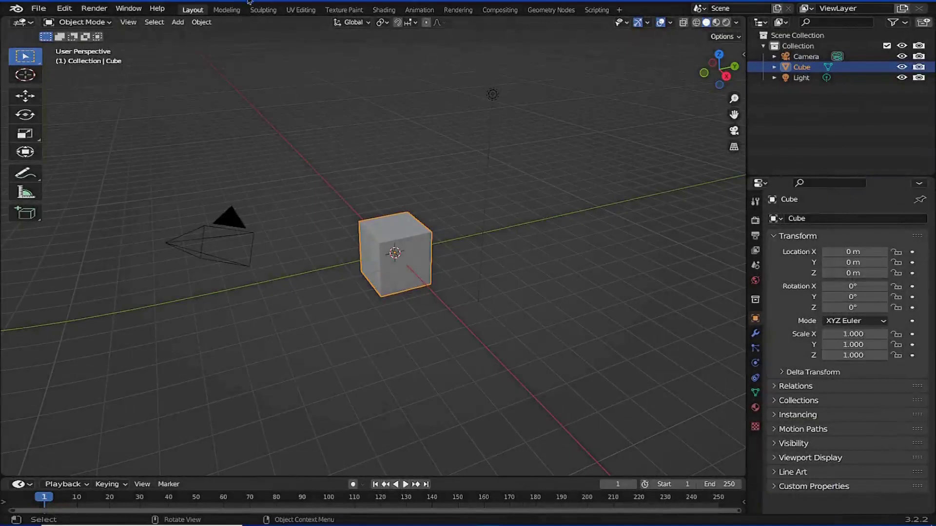
{"action": "left_click", "coordinate": [100, 9]}
{"action": "mouse_move", "coordinate": [68, 12]}
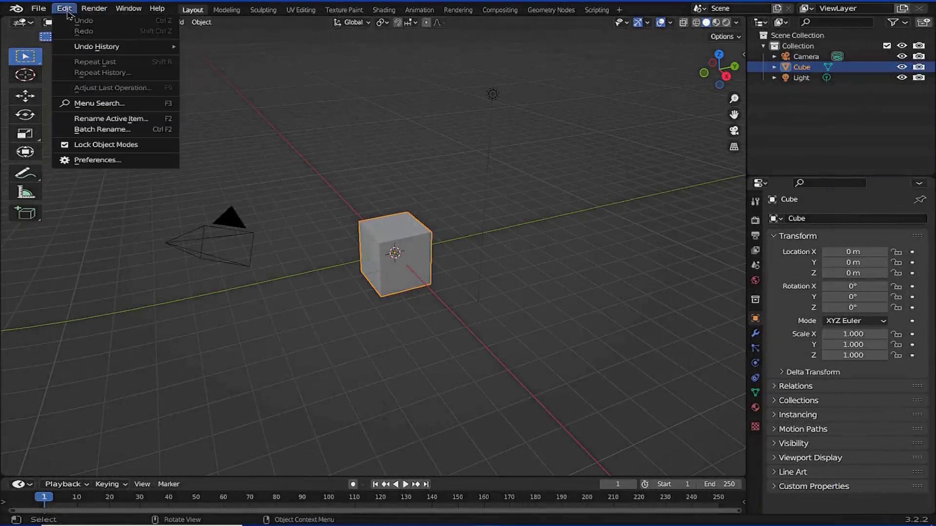
{"action": "left_click", "coordinate": [101, 161]}
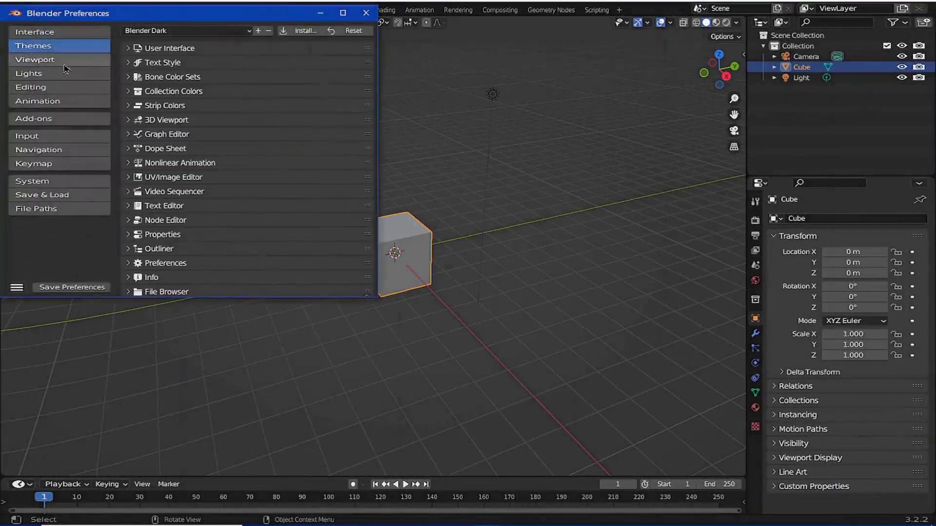
{"action": "left_click", "coordinate": [250, 32]}
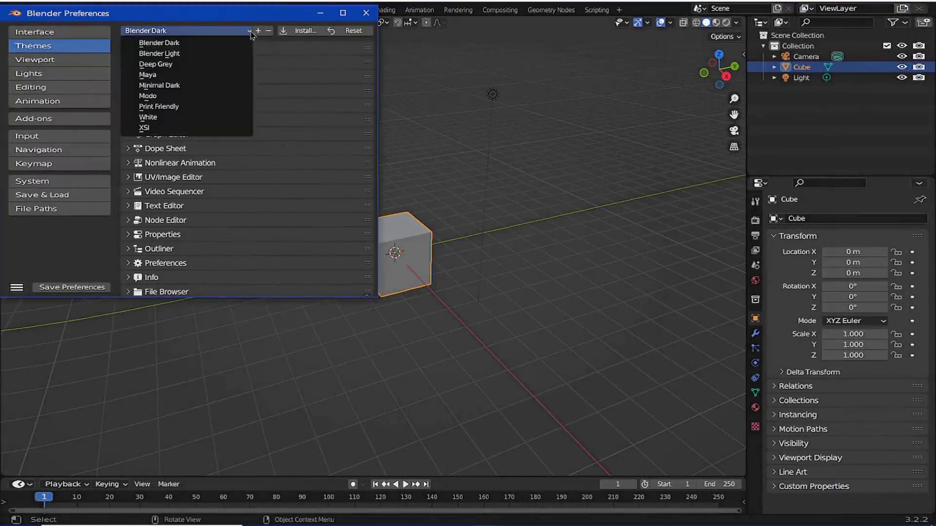
{"action": "left_click", "coordinate": [222, 48]}
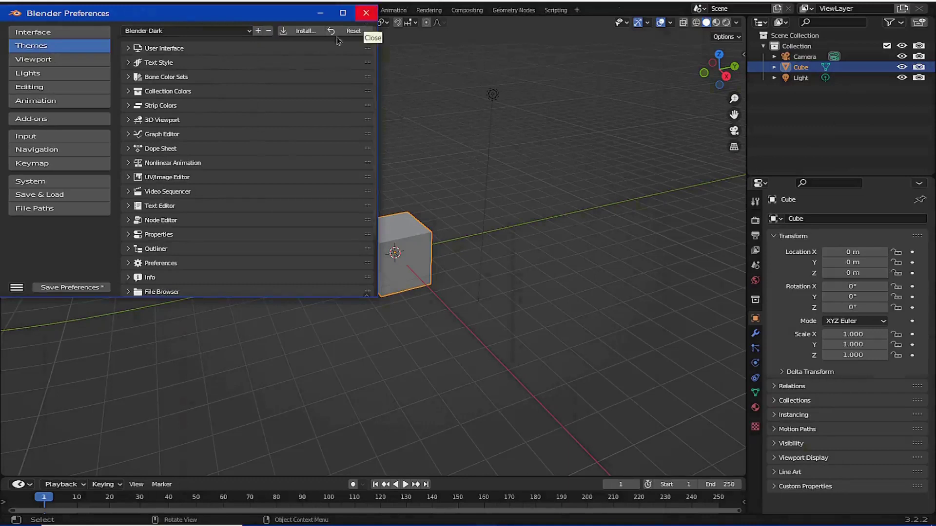
{"action": "left_click", "coordinate": [17, 288]}
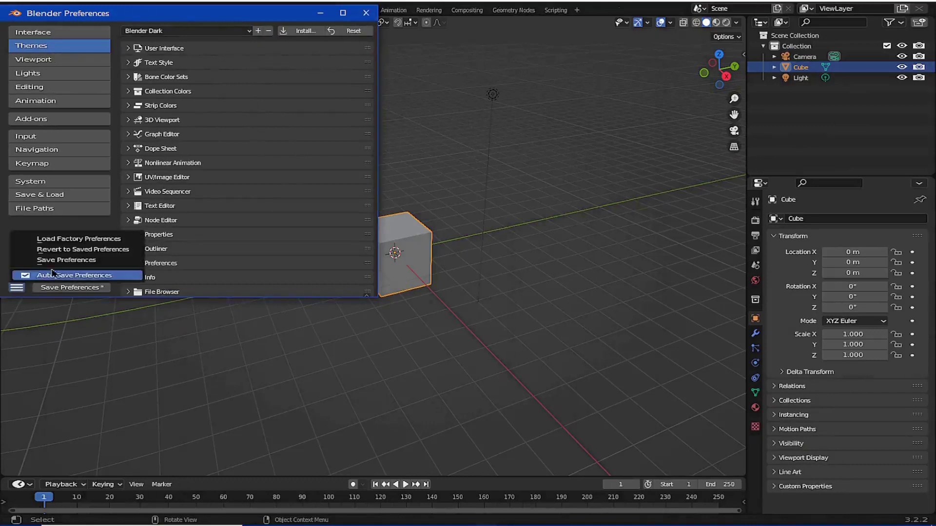
{"action": "left_click", "coordinate": [67, 259]}
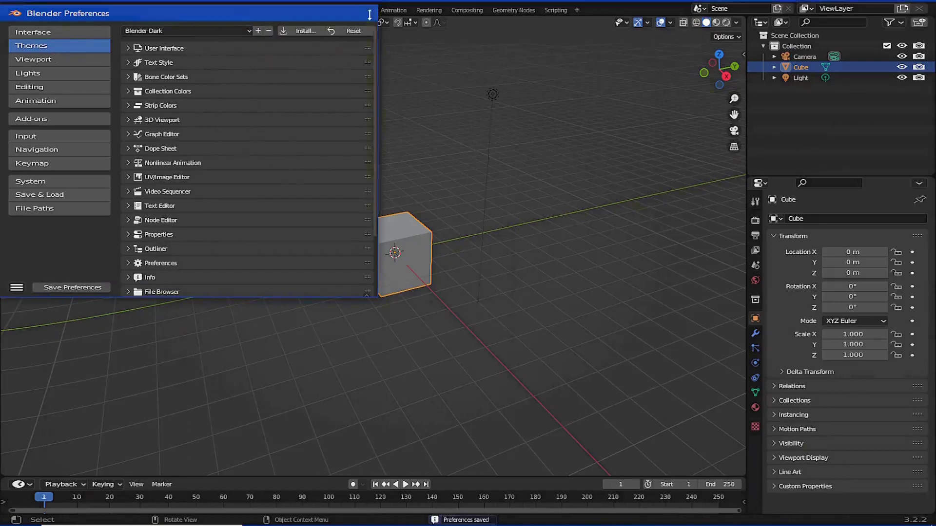
{"action": "left_click", "coordinate": [366, 13]}
Change the theme preset to Blender Light, save the preferences and close the preferences window
{"action": "left_click", "coordinate": [63, 9]}
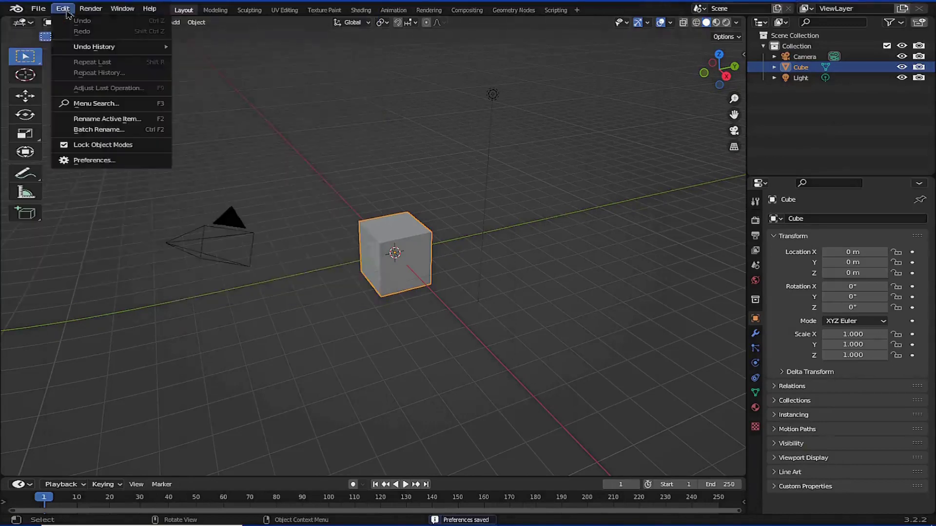
{"action": "left_click", "coordinate": [96, 164]}
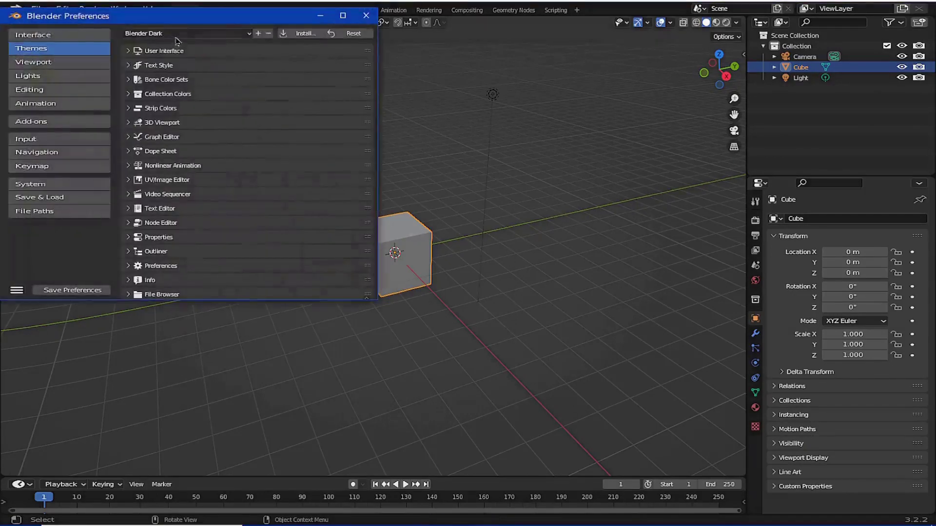
{"action": "left_click", "coordinate": [173, 34]}
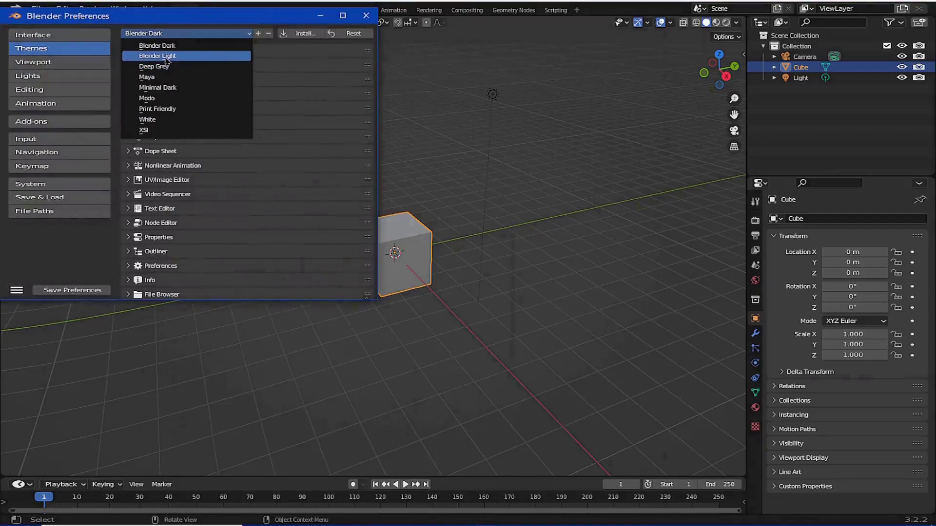
{"action": "left_click", "coordinate": [166, 57]}
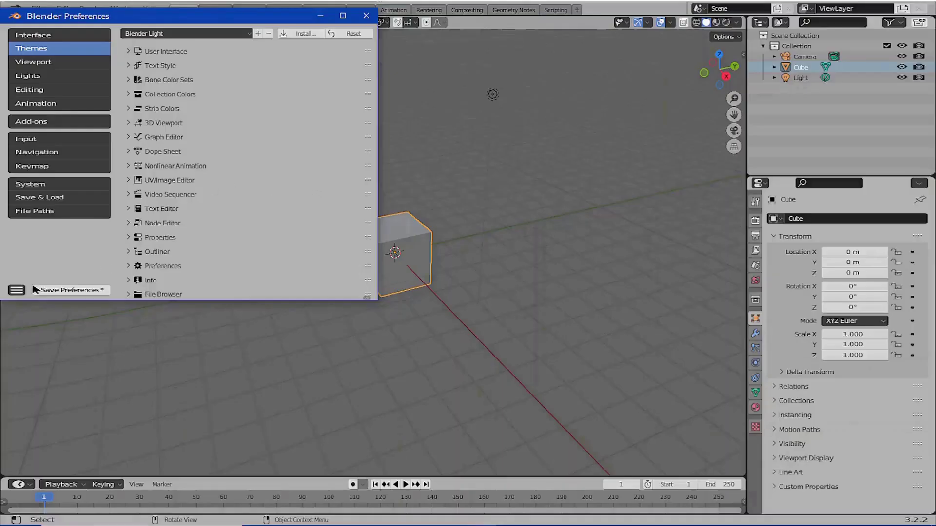
{"action": "left_click", "coordinate": [51, 290]}
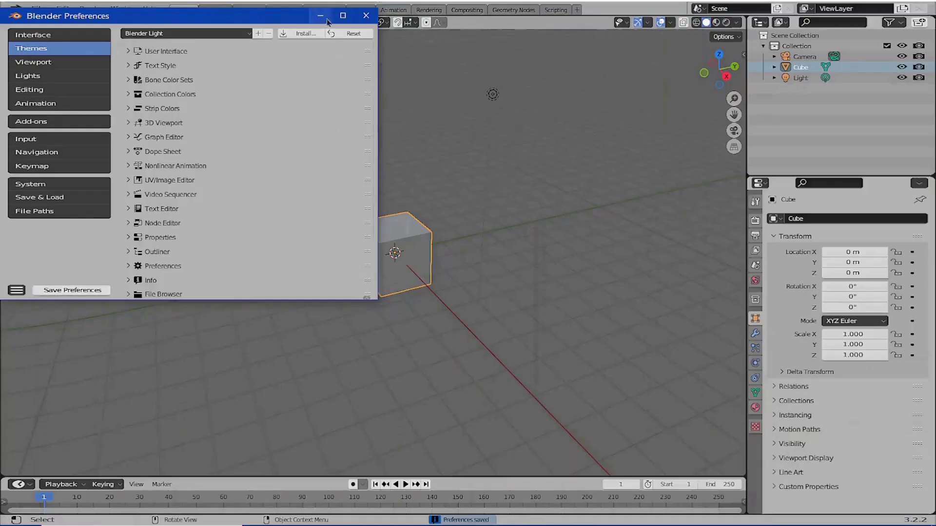
{"action": "left_click", "coordinate": [367, 15]}
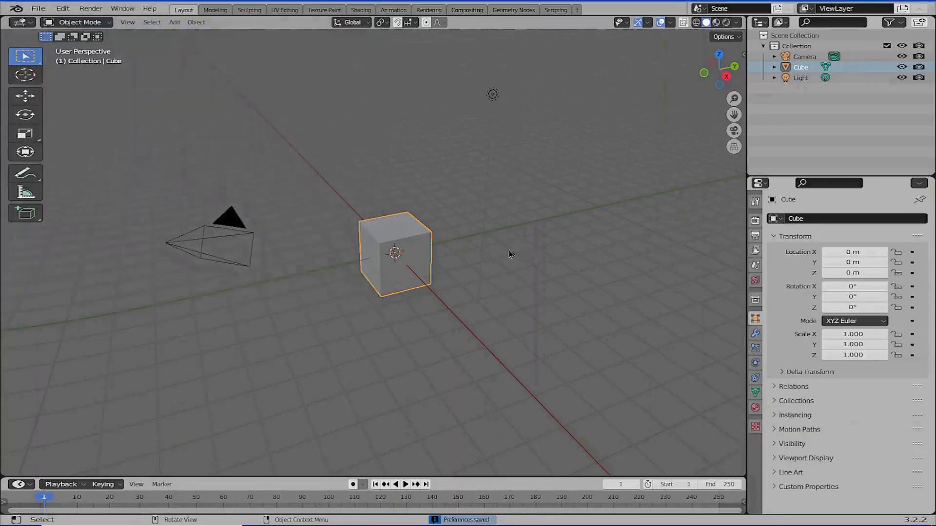
Select the camera, the light and the cube in turn to check their appearance in the Blender Light theme
{"action": "left_click", "coordinate": [205, 243]}
{"action": "left_click", "coordinate": [493, 96]}
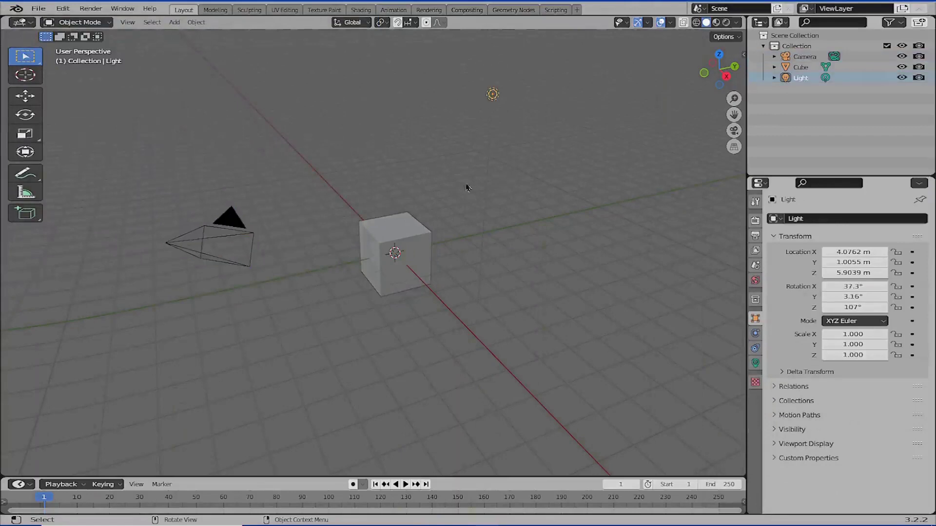
{"action": "left_click", "coordinate": [422, 240]}
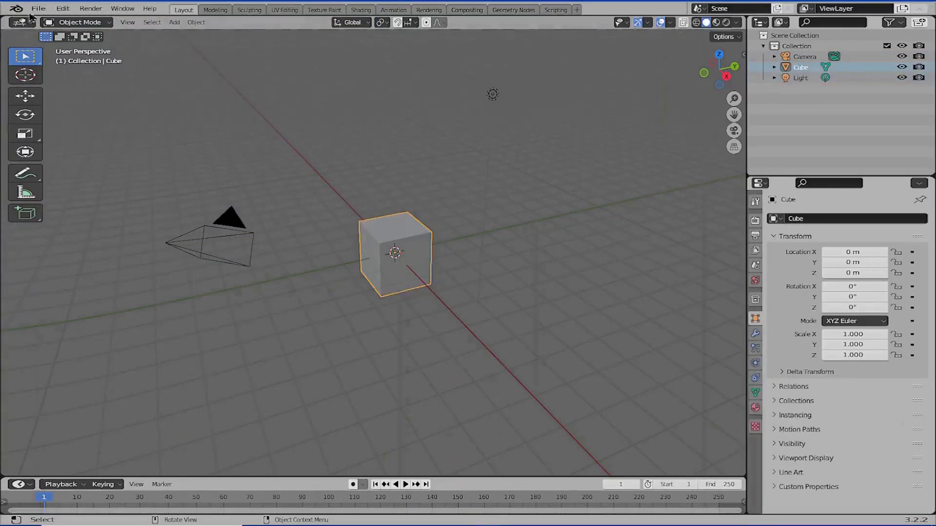
Change the theme preset to Deep Grey, save the preferences and close the preferences window
{"action": "left_click", "coordinate": [63, 8]}
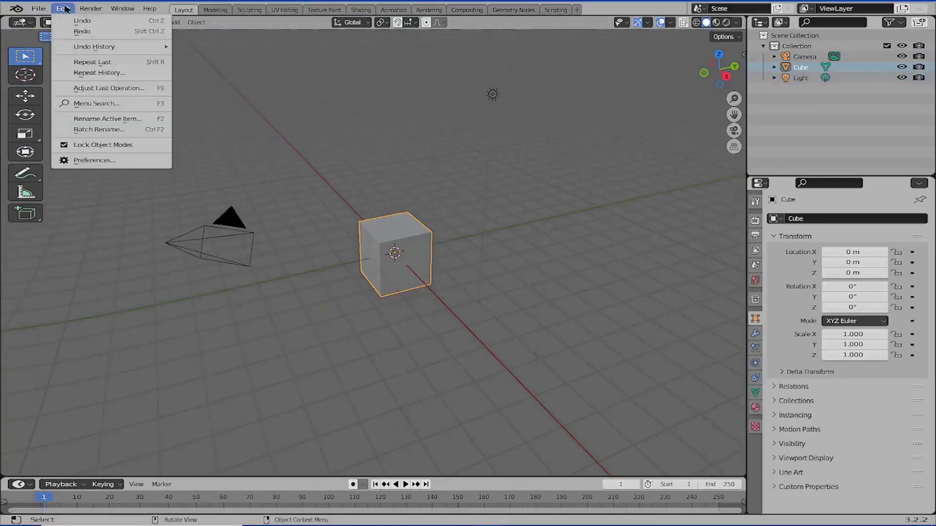
{"action": "left_click", "coordinate": [92, 159]}
{"action": "left_click", "coordinate": [248, 32]}
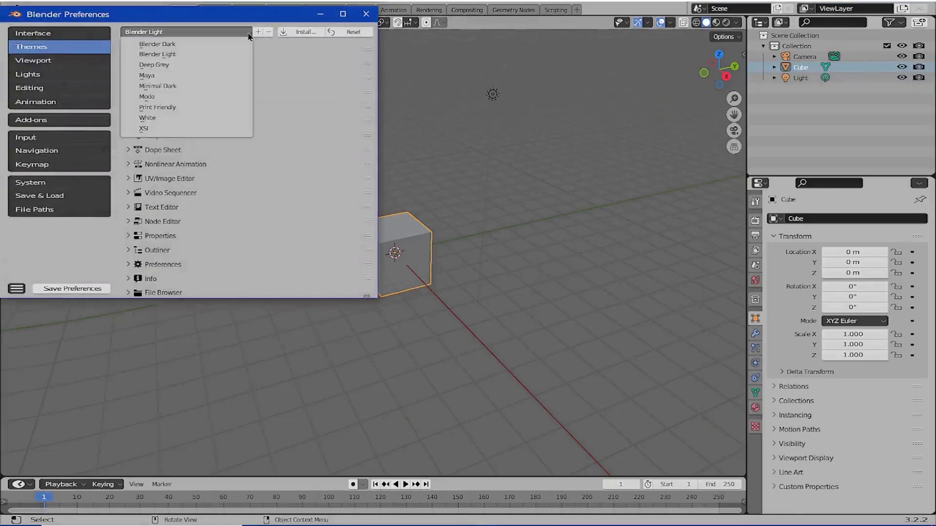
{"action": "left_click", "coordinate": [169, 65]}
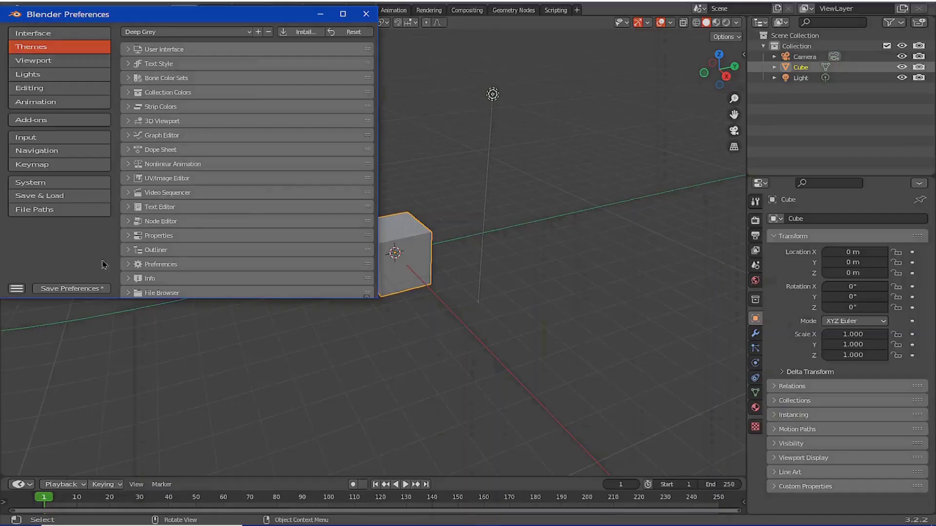
{"action": "left_click", "coordinate": [71, 288]}
{"action": "left_click", "coordinate": [367, 14]}
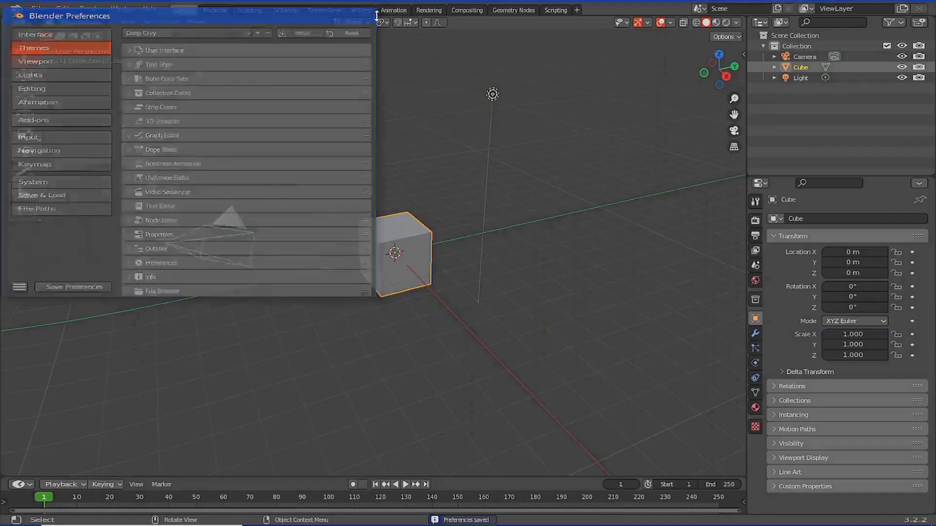
Select the camera, the cube and the light in turn to check their appearance in the Deep Grey theme
{"action": "left_click", "coordinate": [206, 239]}
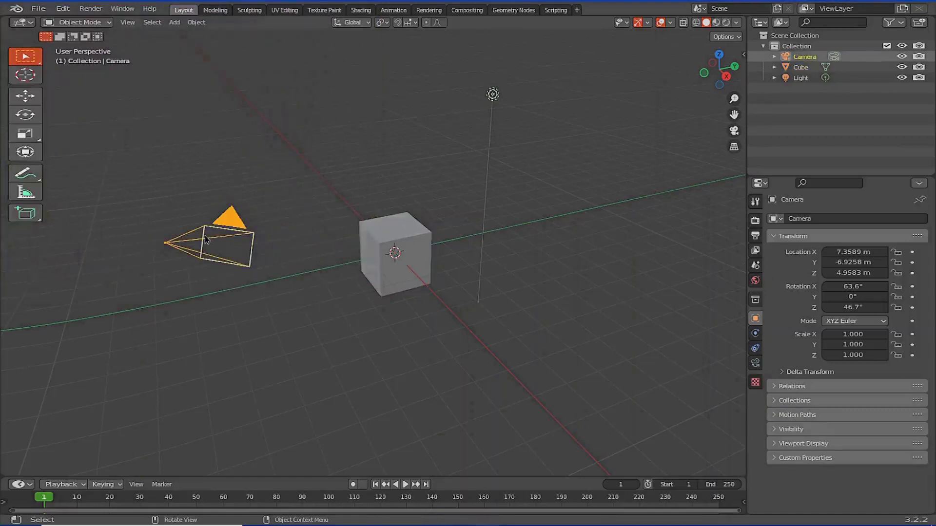
{"action": "left_click", "coordinate": [402, 249]}
{"action": "left_click", "coordinate": [493, 95]}
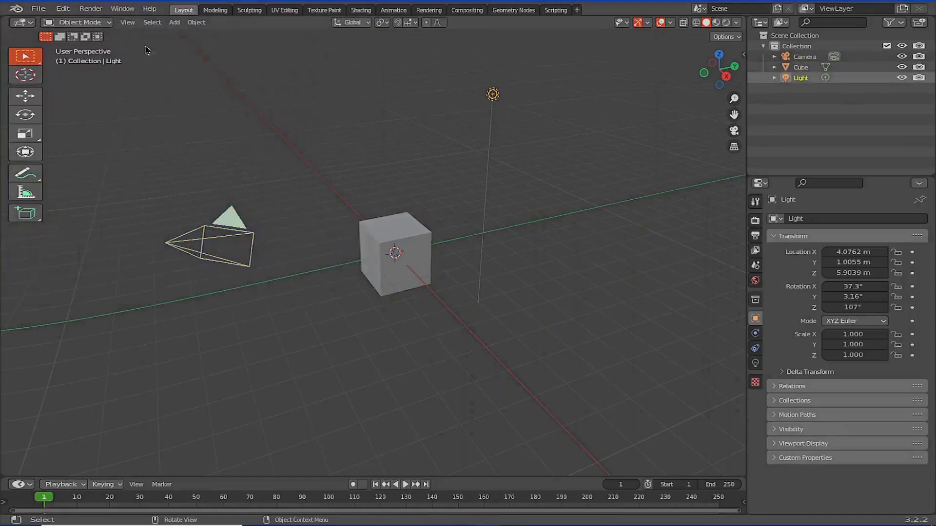
Change the theme preset to Maya and save the preferences
{"action": "left_click", "coordinate": [63, 8]}
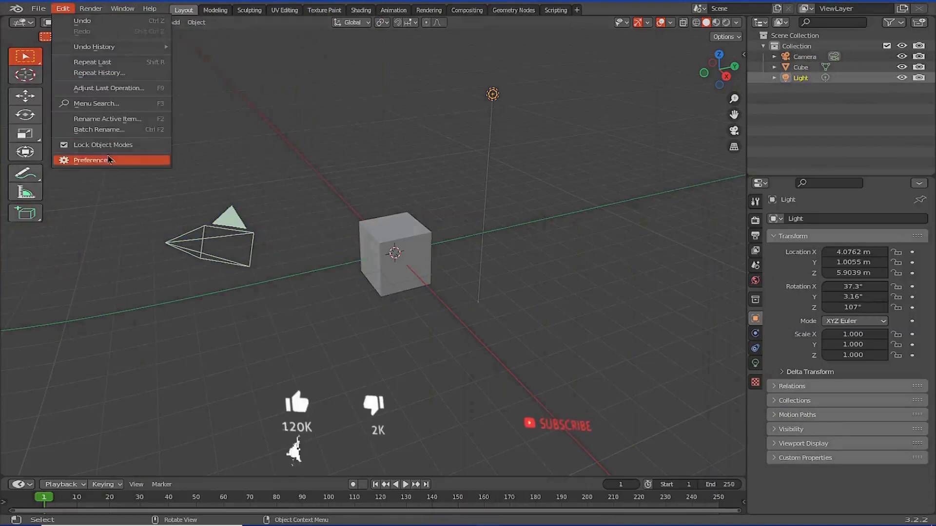
{"action": "left_click", "coordinate": [112, 160]}
{"action": "left_click", "coordinate": [197, 28]}
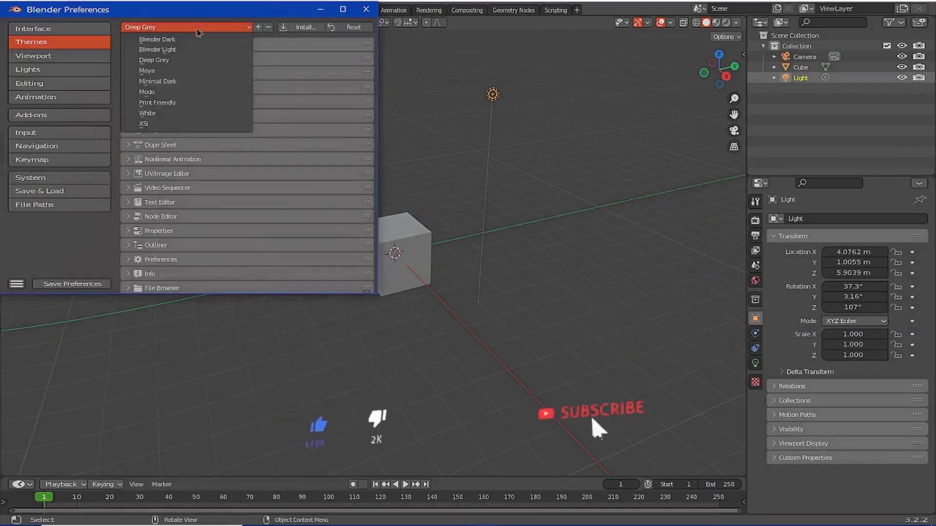
{"action": "left_click", "coordinate": [181, 73]}
{"action": "left_click", "coordinate": [69, 286]}
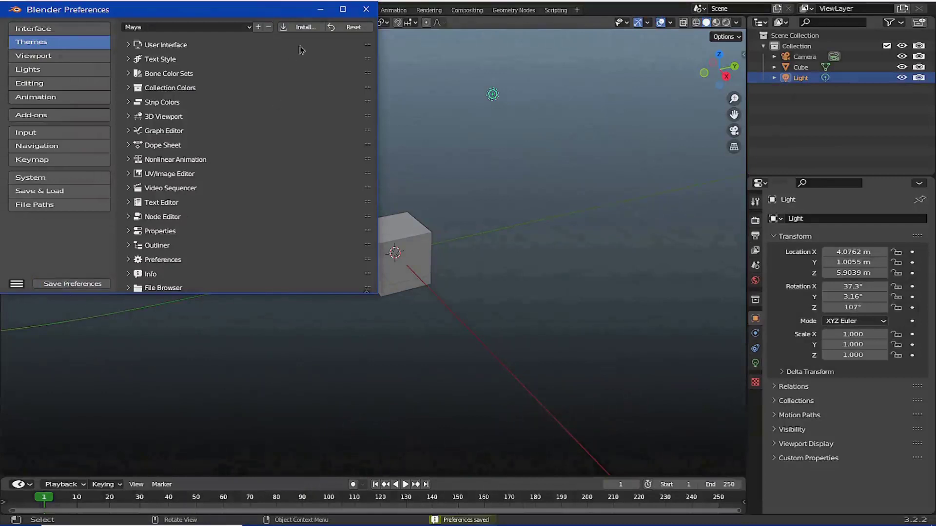
Close the preferences window and select the camera, the light and the cube in turn to check their appearance in the Maya theme
{"action": "left_click", "coordinate": [366, 9]}
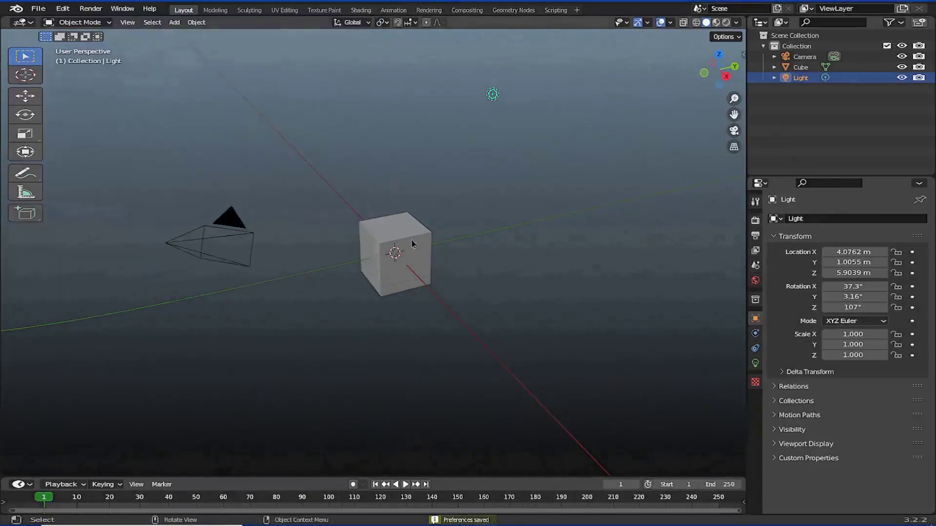
{"action": "left_click", "coordinate": [413, 244]}
{"action": "left_click", "coordinate": [251, 248]}
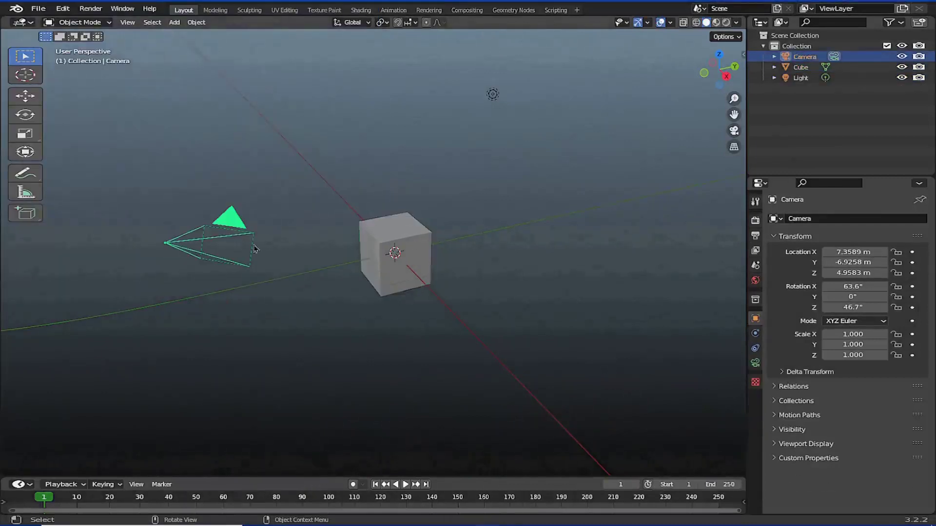
{"action": "left_click", "coordinate": [417, 246]}
{"action": "left_click", "coordinate": [493, 95]}
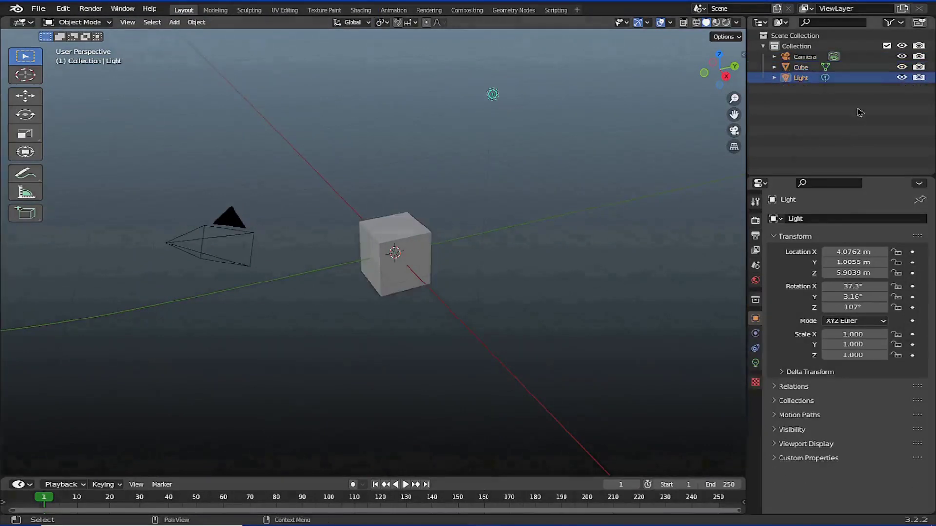
{"action": "left_click", "coordinate": [802, 67]}
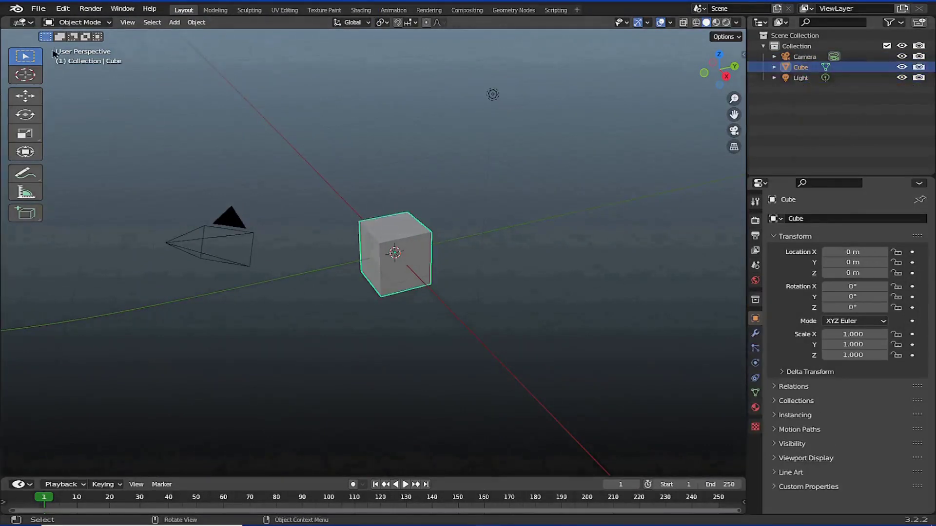
Change the theme preset to Minimal Dark, save the preferences and close the preferences window
{"action": "left_click", "coordinate": [71, 14]}
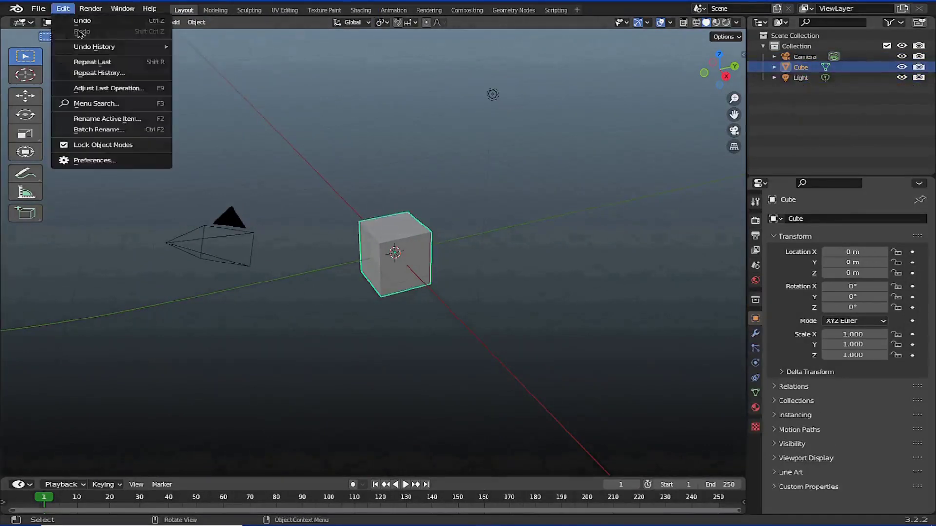
{"action": "left_click", "coordinate": [115, 159]}
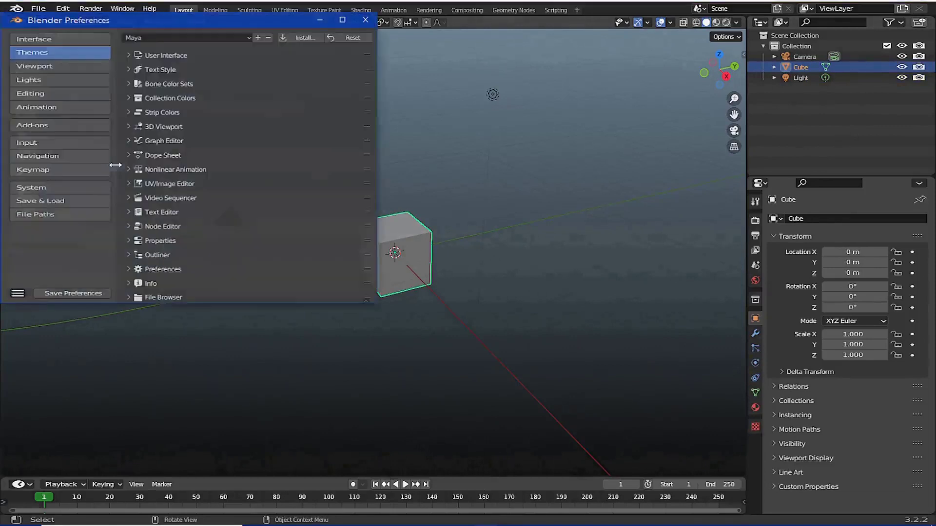
{"action": "left_click", "coordinate": [248, 39]}
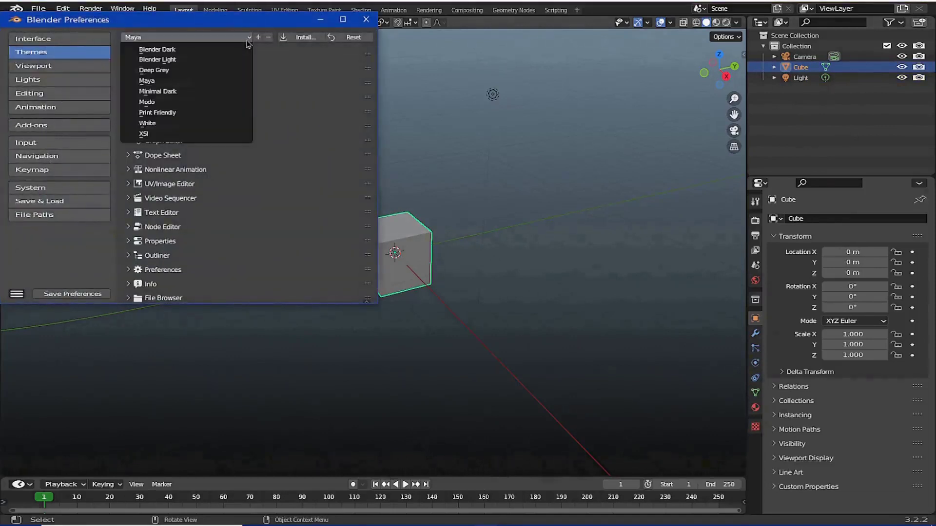
{"action": "left_click", "coordinate": [180, 96]}
{"action": "left_click", "coordinate": [72, 294]}
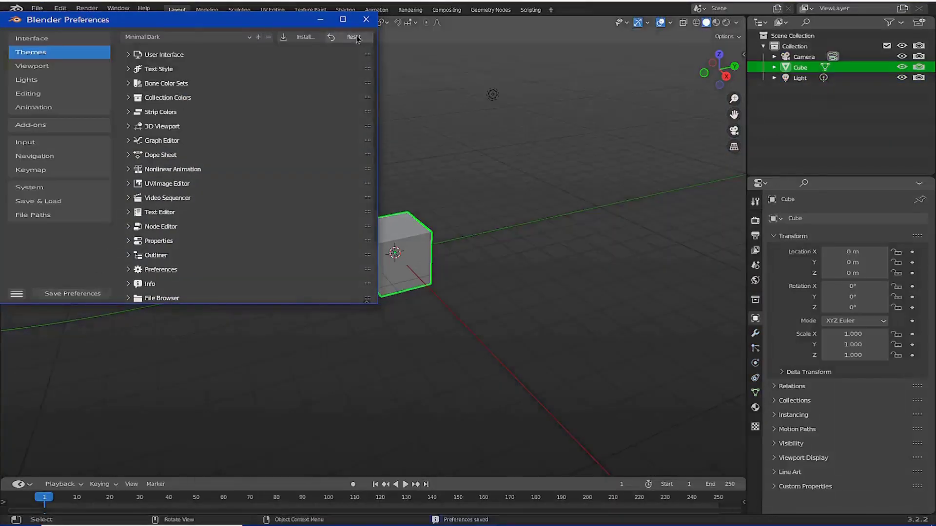
{"action": "left_click", "coordinate": [366, 19]}
Select the camera, the cube and the light to check their appearance in the Minimal Dark theme, and undo the last selection
{"action": "left_click", "coordinate": [236, 243]}
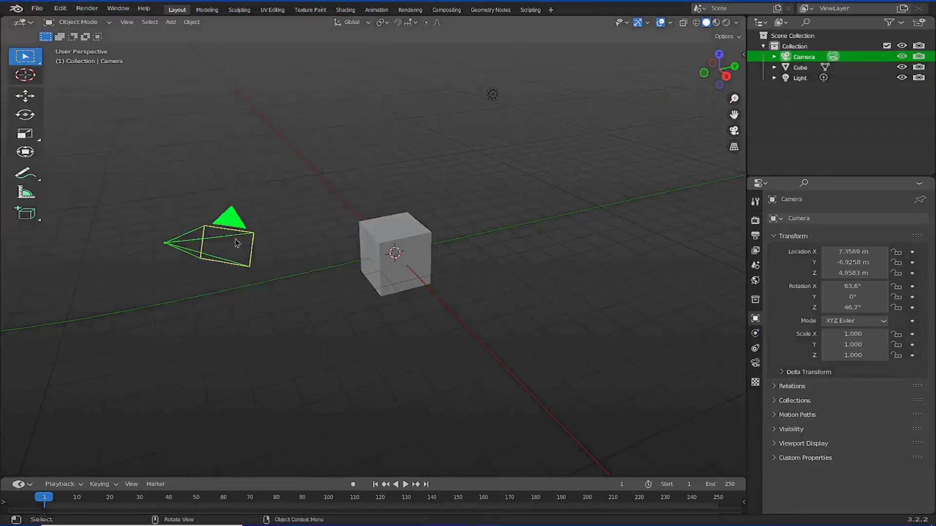
{"action": "left_click", "coordinate": [416, 241]}
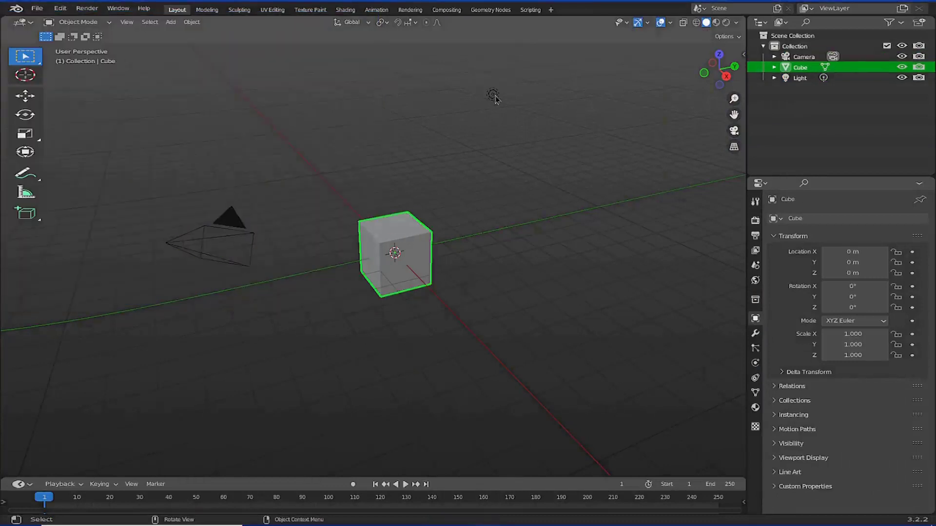
{"action": "left_click", "coordinate": [494, 95]}
{"action": "key", "text": "ctrl+z"}
Change the theme preset to Modo, save the preferences and close the preferences window
{"action": "left_click", "coordinate": [60, 8]}
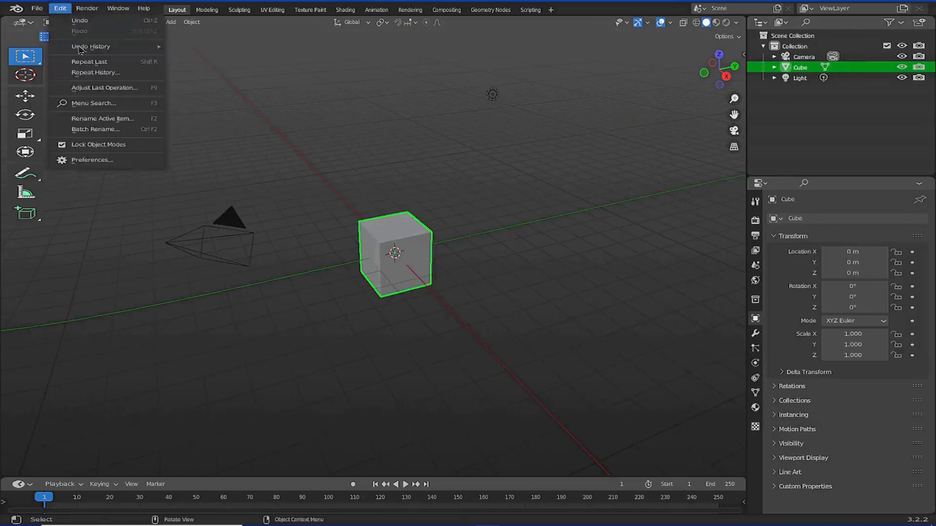
{"action": "left_click", "coordinate": [104, 160]}
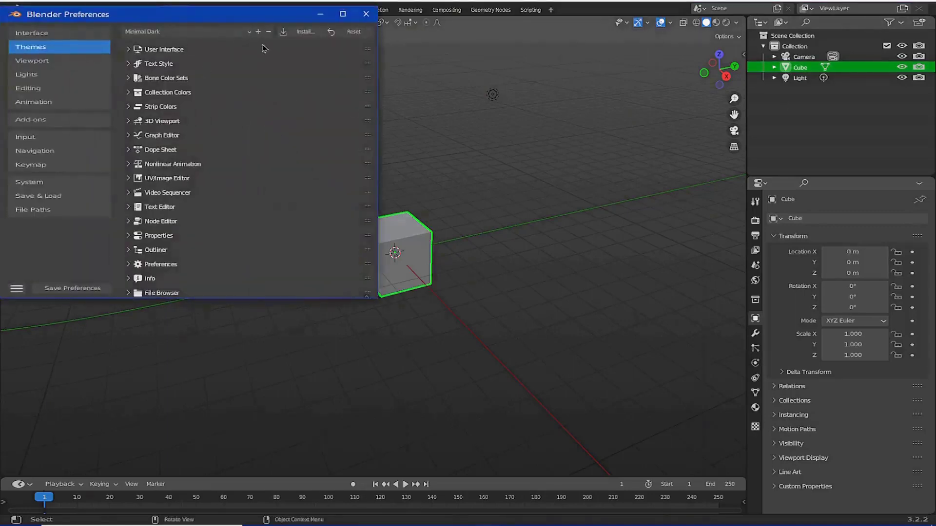
{"action": "left_click", "coordinate": [250, 33]}
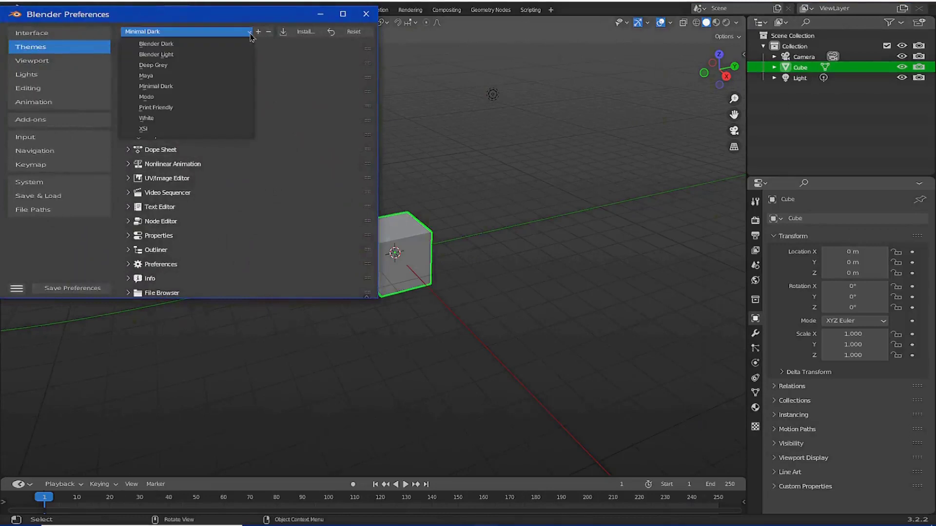
{"action": "left_click", "coordinate": [182, 101]}
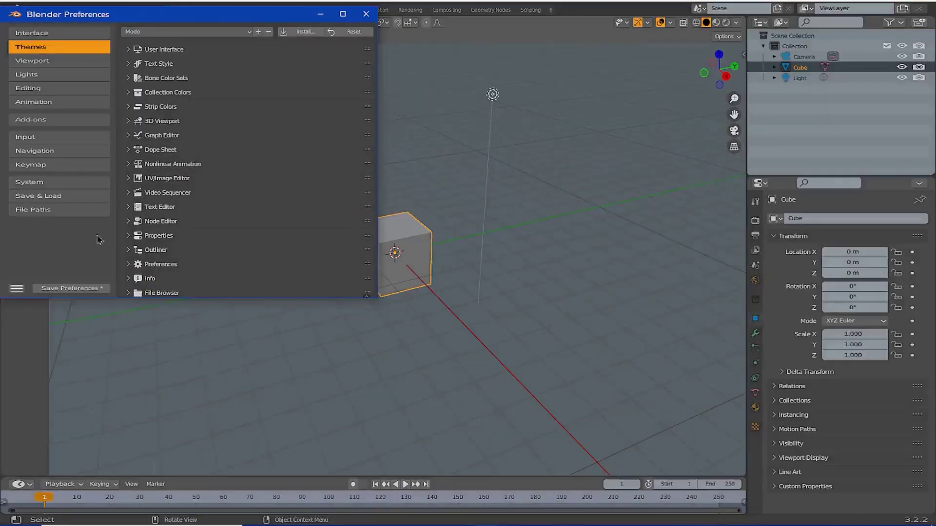
{"action": "left_click", "coordinate": [69, 289]}
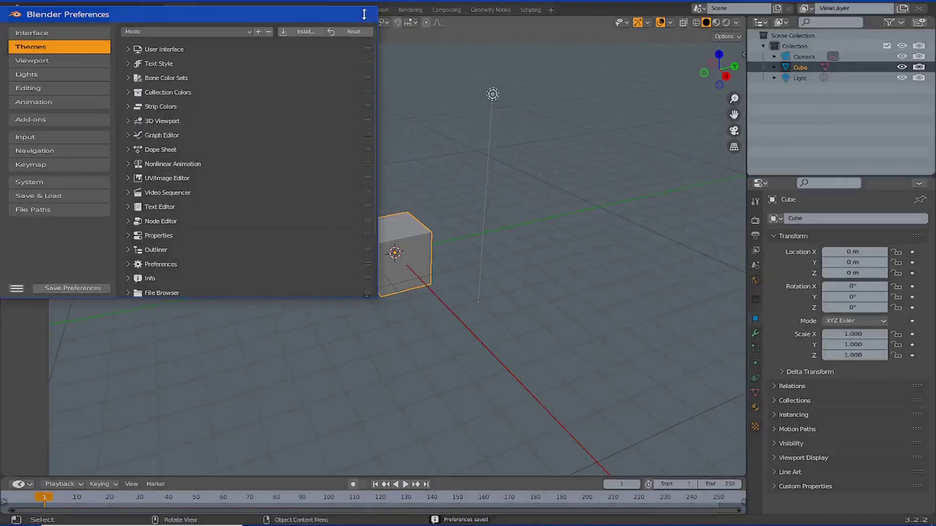
{"action": "left_click", "coordinate": [366, 14]}
Select the camera, the light and the cube in turn to check their appearance in the Modo theme
{"action": "left_click", "coordinate": [230, 248]}
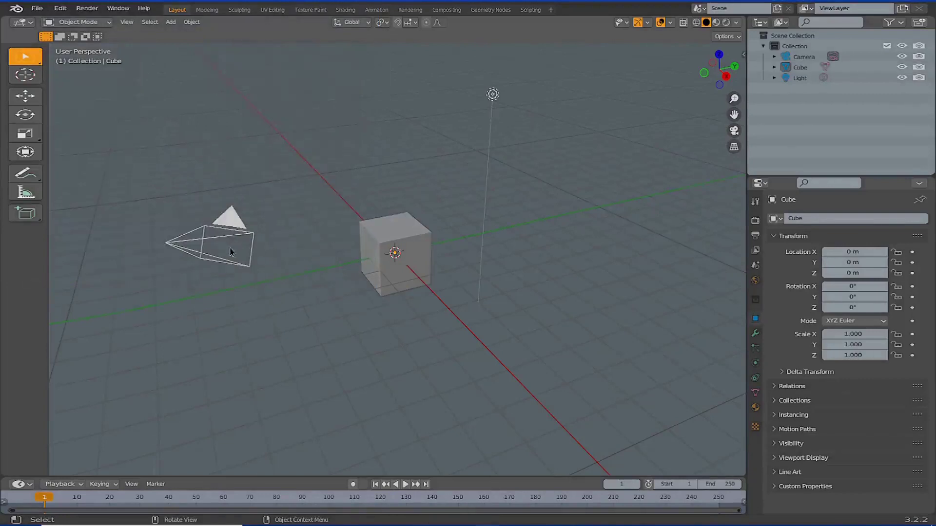
{"action": "left_click", "coordinate": [203, 247]}
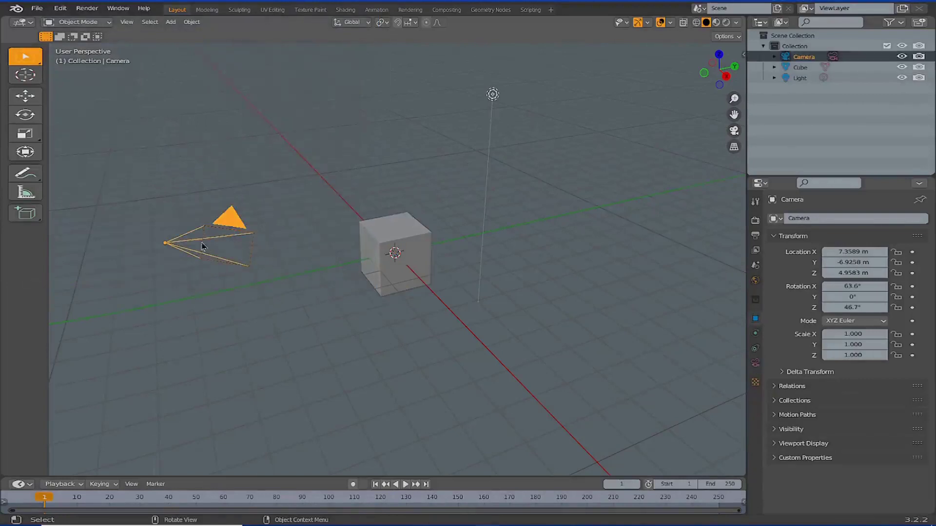
{"action": "left_click", "coordinate": [419, 247]}
{"action": "left_click", "coordinate": [492, 94]}
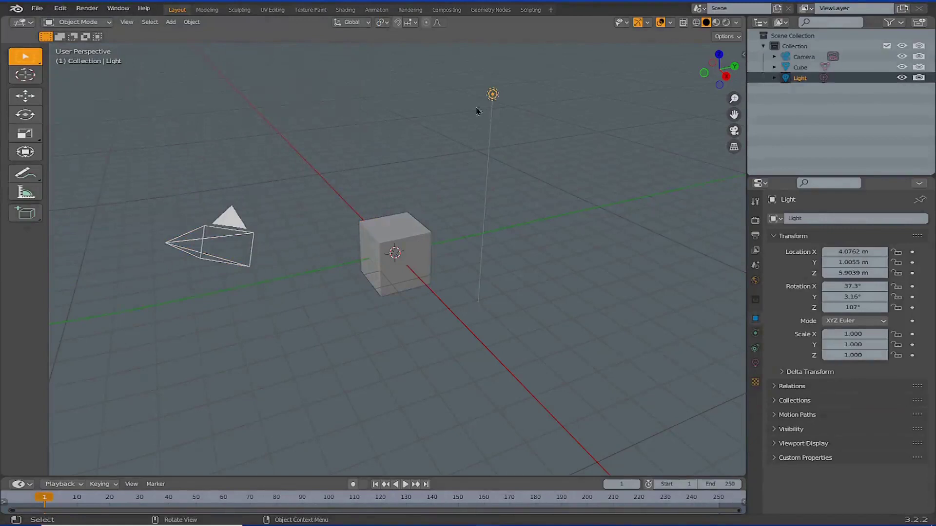
{"action": "left_click", "coordinate": [800, 68]}
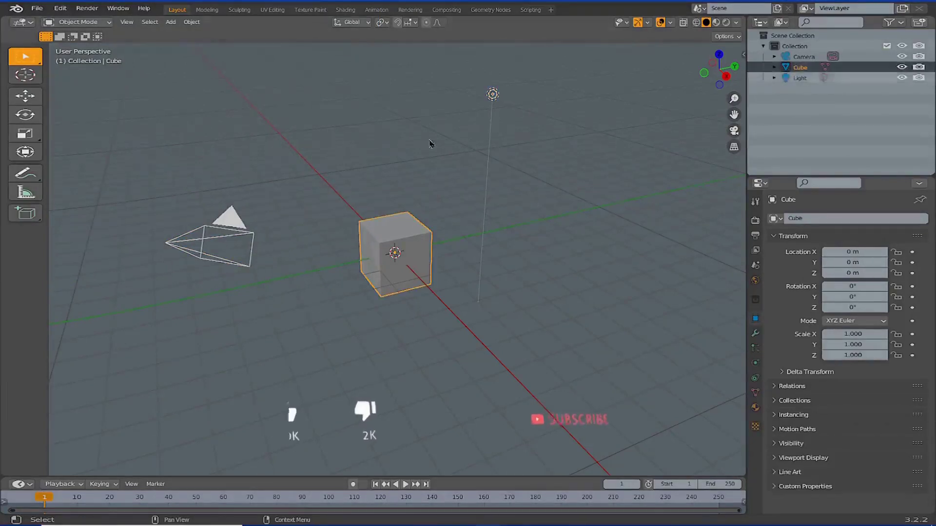
Change the theme preset to Print Friendly, save the preferences and close the preferences window
{"action": "left_click", "coordinate": [61, 8]}
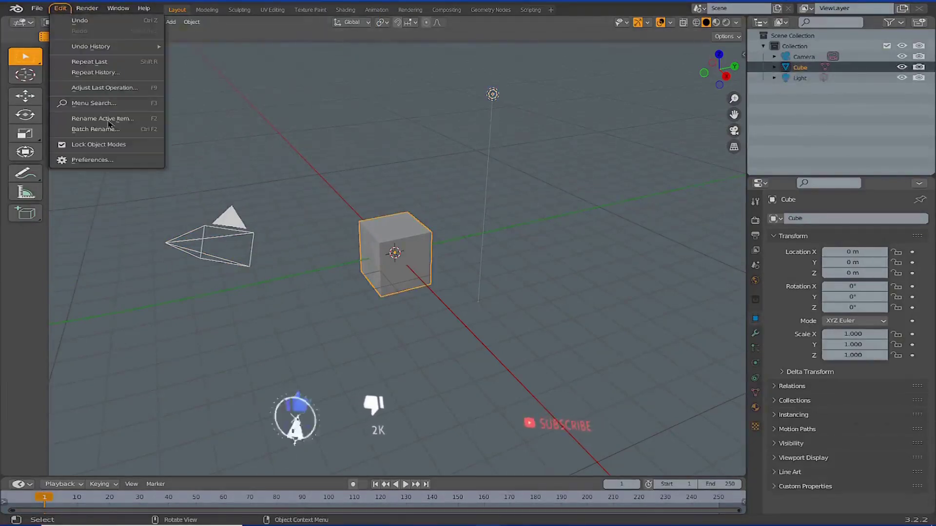
{"action": "left_click", "coordinate": [116, 164]}
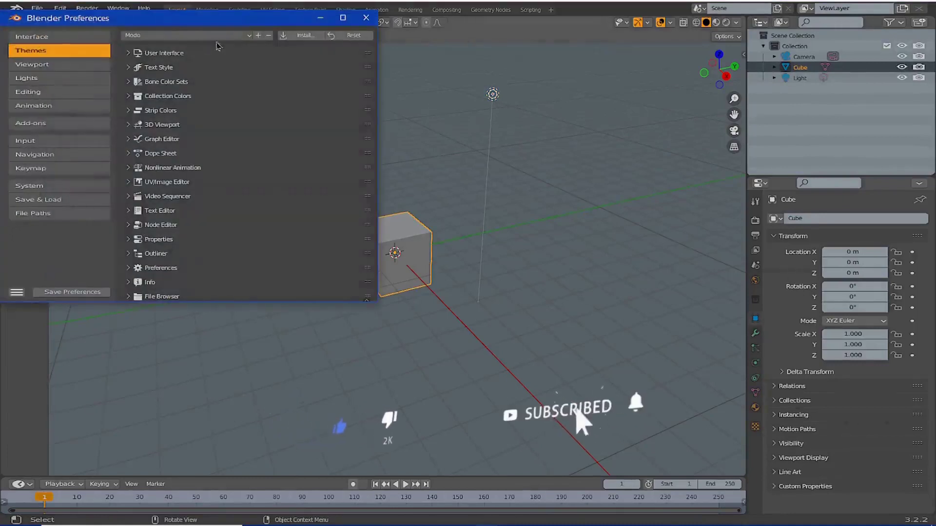
{"action": "left_click", "coordinate": [249, 36]}
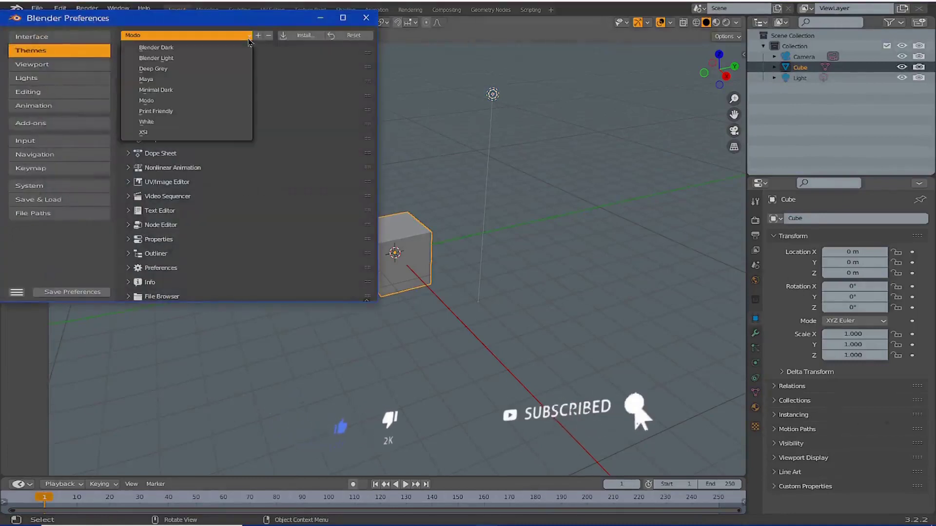
{"action": "left_click", "coordinate": [157, 105]}
{"action": "left_click", "coordinate": [246, 36]}
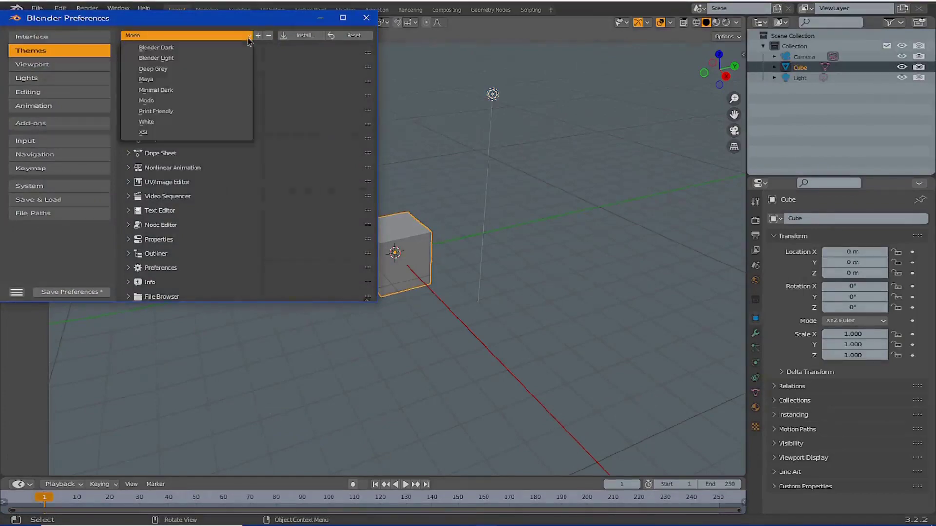
{"action": "left_click", "coordinate": [169, 112]}
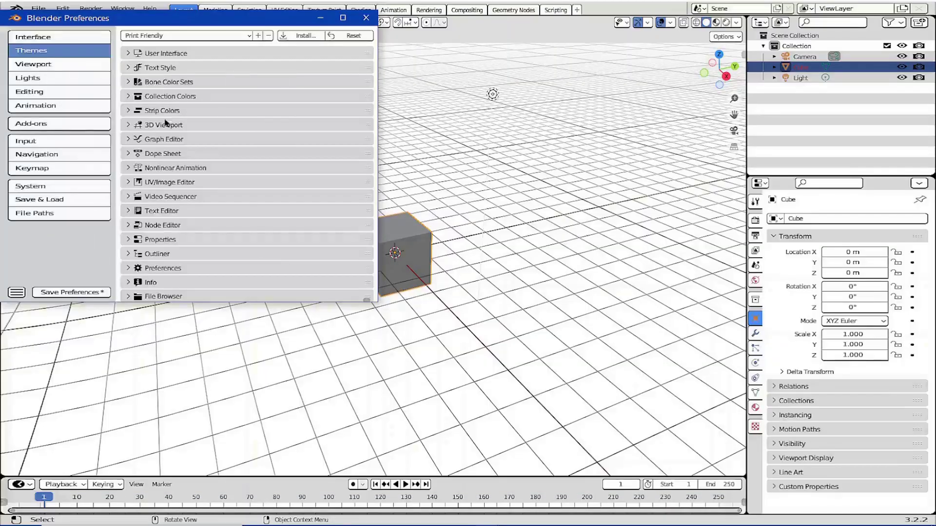
{"action": "left_click", "coordinate": [75, 293]}
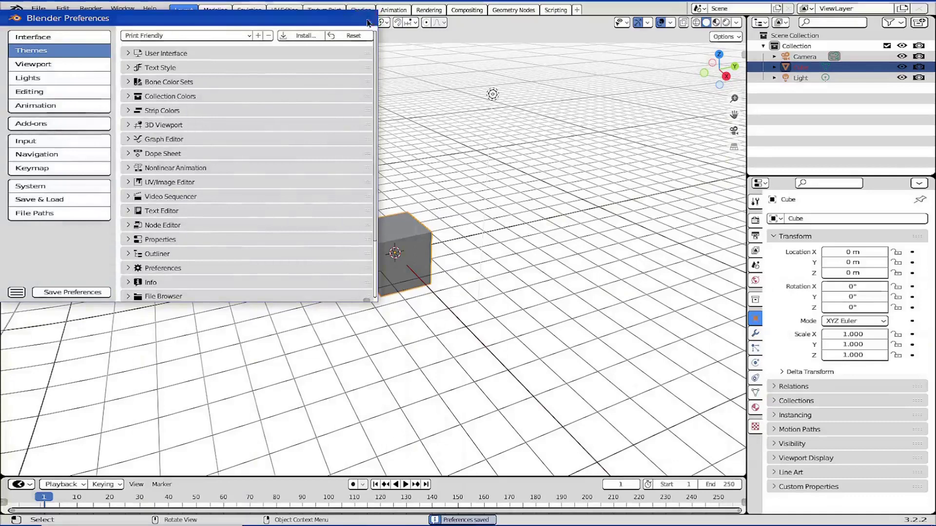
{"action": "left_click", "coordinate": [366, 17]}
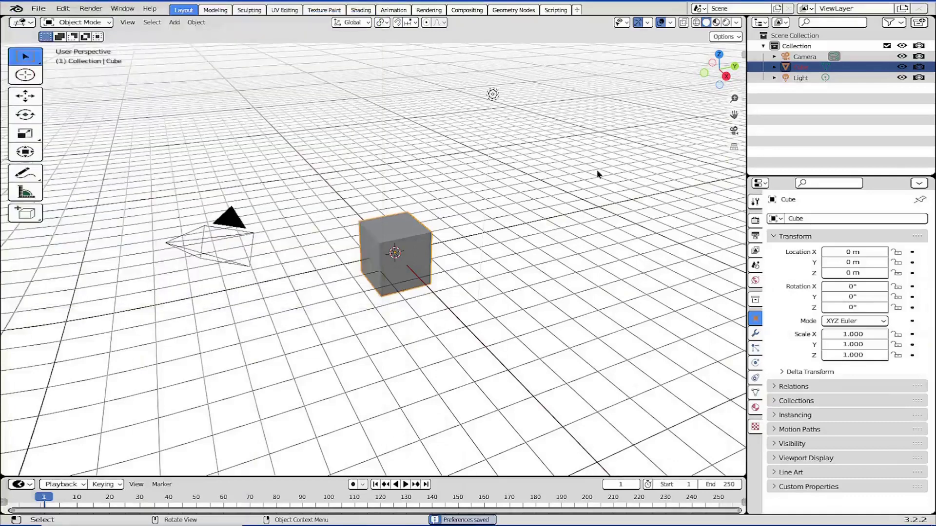
Reopen the preferences, change the theme preset to White and save the preferences
{"action": "left_click", "coordinate": [63, 9]}
{"action": "left_click", "coordinate": [108, 161]}
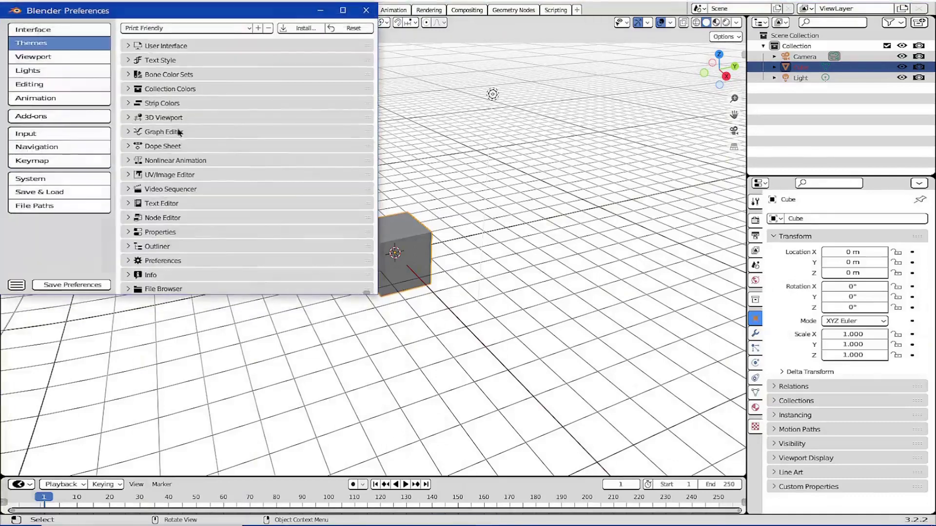
{"action": "left_click", "coordinate": [241, 28]}
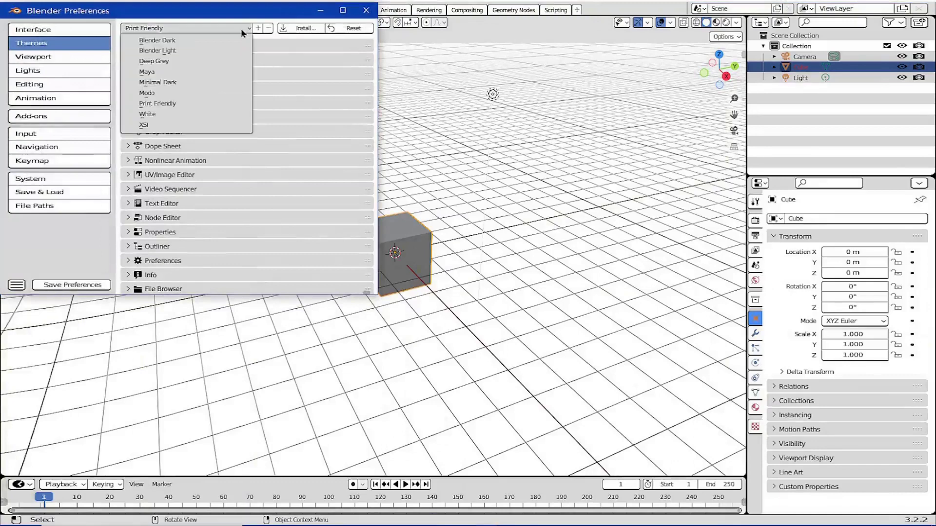
{"action": "left_click", "coordinate": [156, 117]}
{"action": "left_click", "coordinate": [78, 284]}
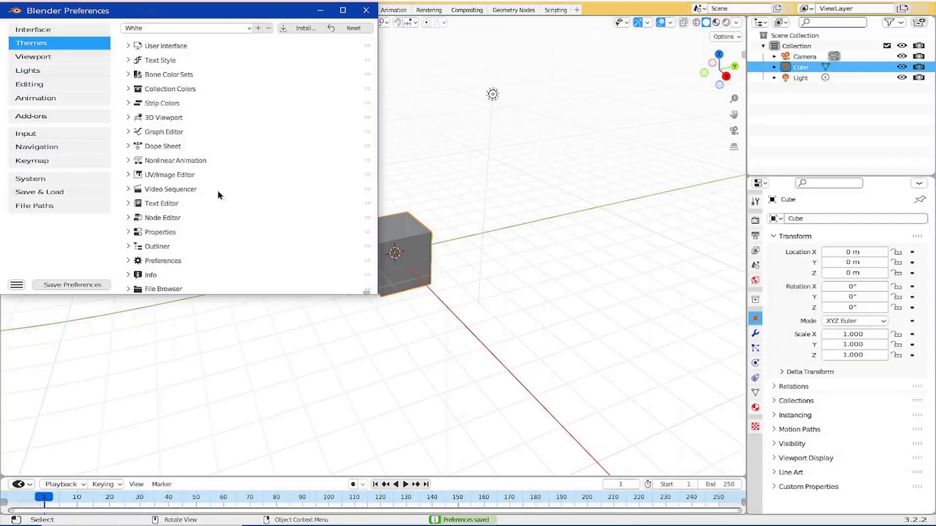
Change the theme preset to XSI, save the preferences and close the preferences window
{"action": "left_click", "coordinate": [249, 31]}
{"action": "left_click", "coordinate": [157, 126]}
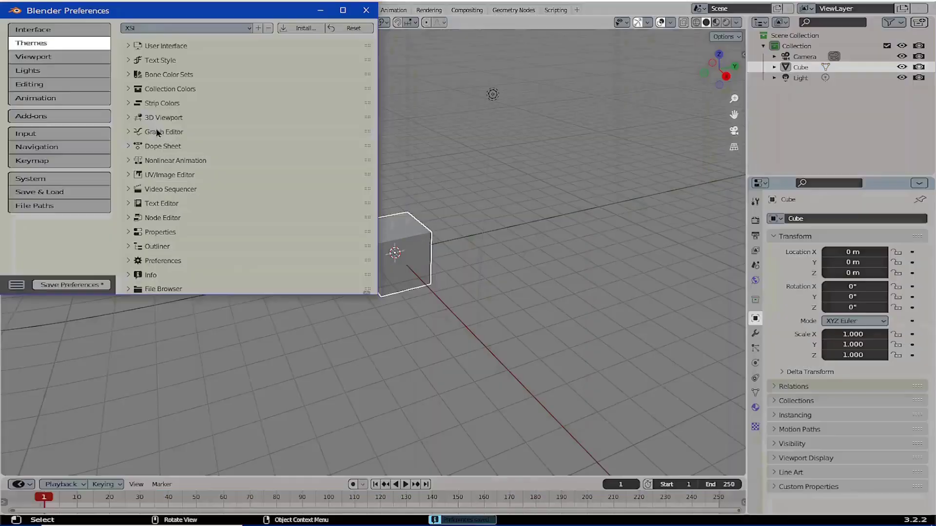
{"action": "left_click", "coordinate": [72, 284]}
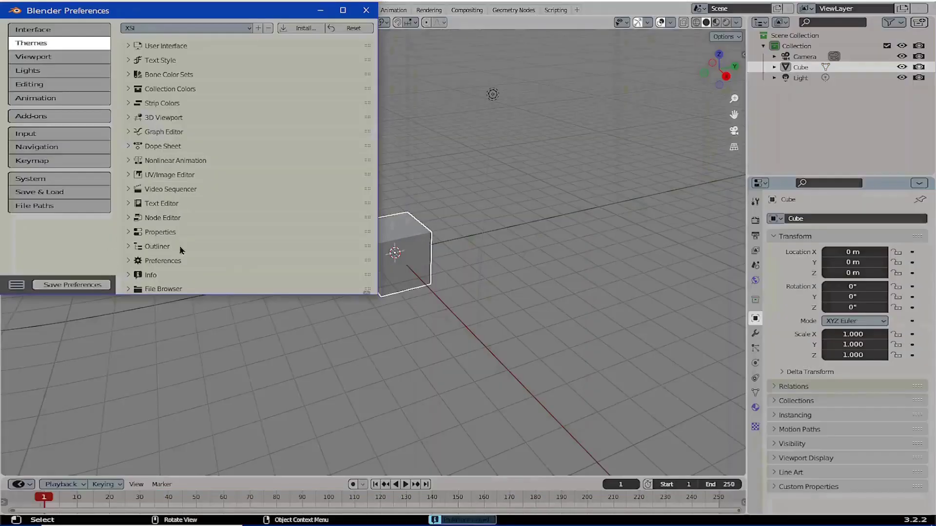
{"action": "left_click", "coordinate": [366, 11]}
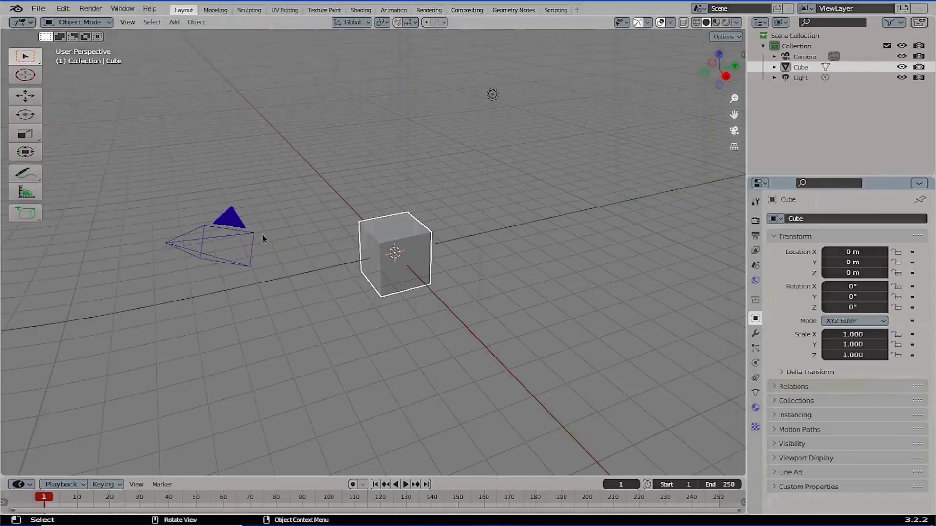
Deselect everything and select the light, the cube and the camera in turn to check their appearance in the XSI theme
{"action": "key", "text": "alt+a"}
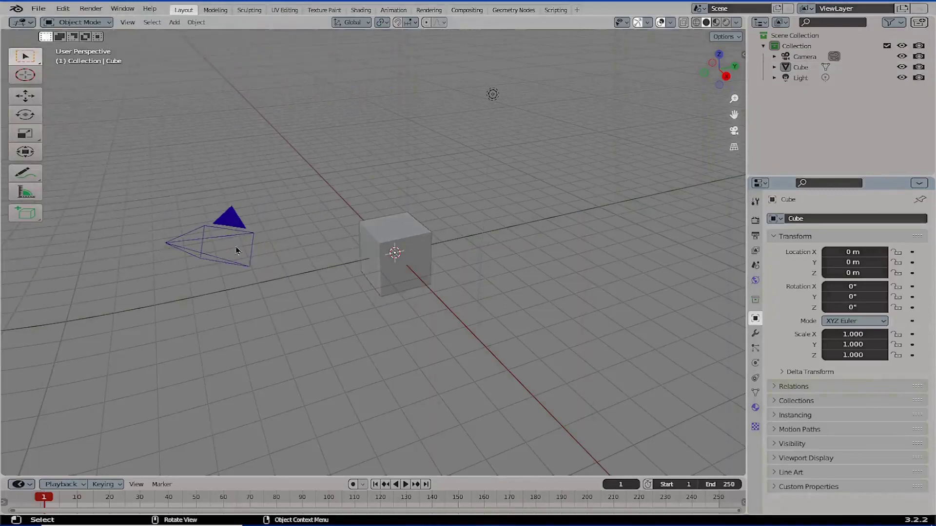
{"action": "left_click", "coordinate": [188, 247]}
{"action": "left_click", "coordinate": [493, 95]}
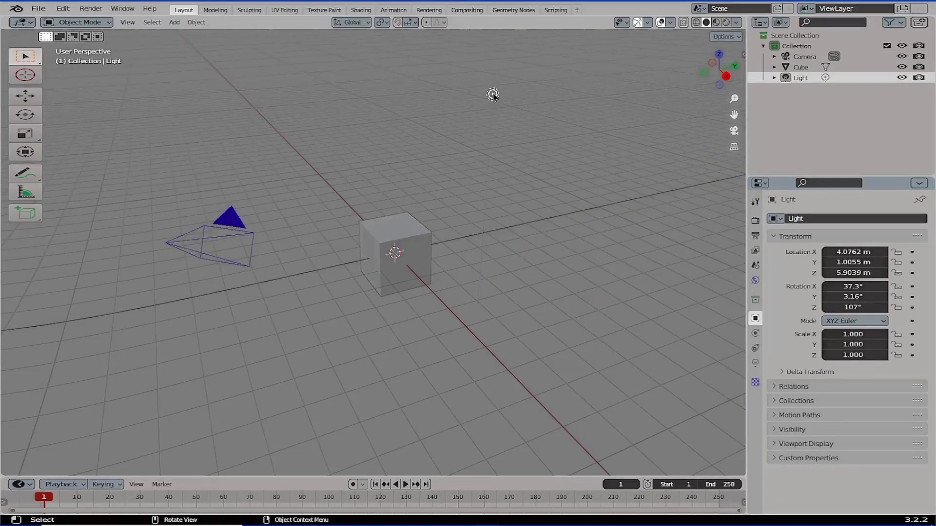
{"action": "left_click", "coordinate": [427, 234]}
{"action": "left_click", "coordinate": [232, 247]}
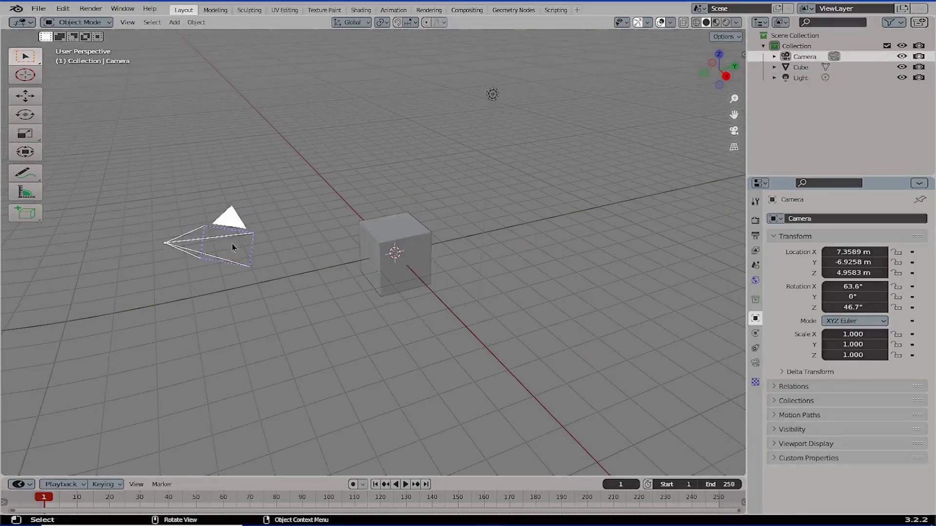
Select the light, then change the theme preset to Blender Dark, save the preferences and close the preferences window
{"action": "left_click", "coordinate": [493, 95]}
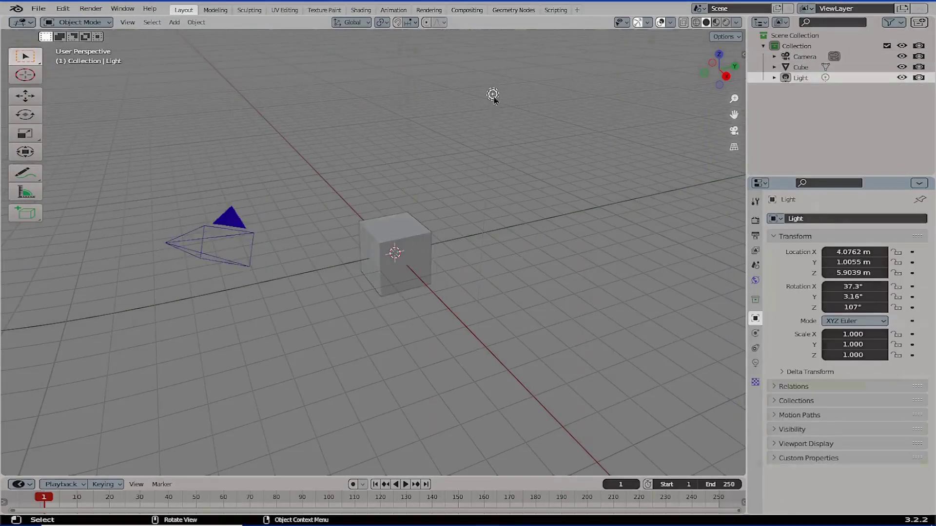
{"action": "left_click", "coordinate": [63, 8]}
{"action": "left_click", "coordinate": [109, 160]}
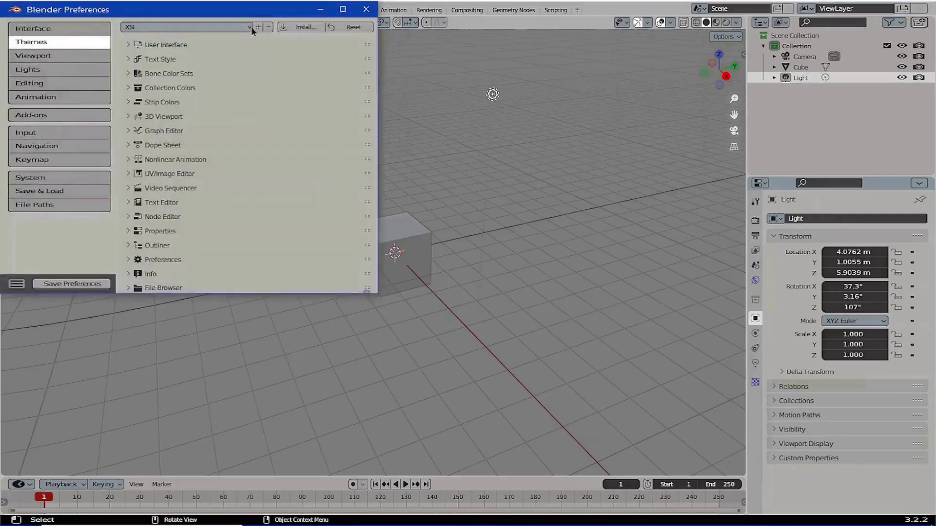
{"action": "left_click", "coordinate": [246, 27]}
{"action": "left_click", "coordinate": [211, 40]}
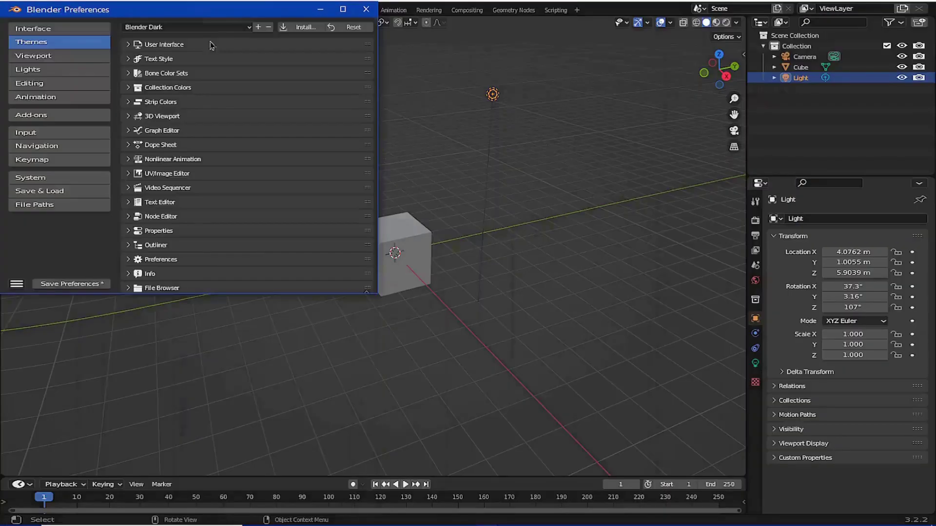
{"action": "left_click", "coordinate": [78, 284]}
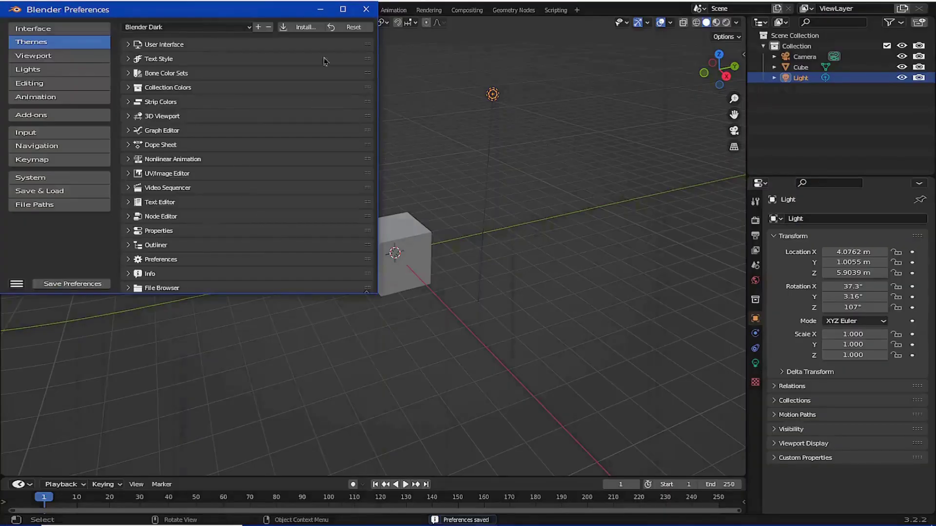
{"action": "left_click", "coordinate": [361, 14]}
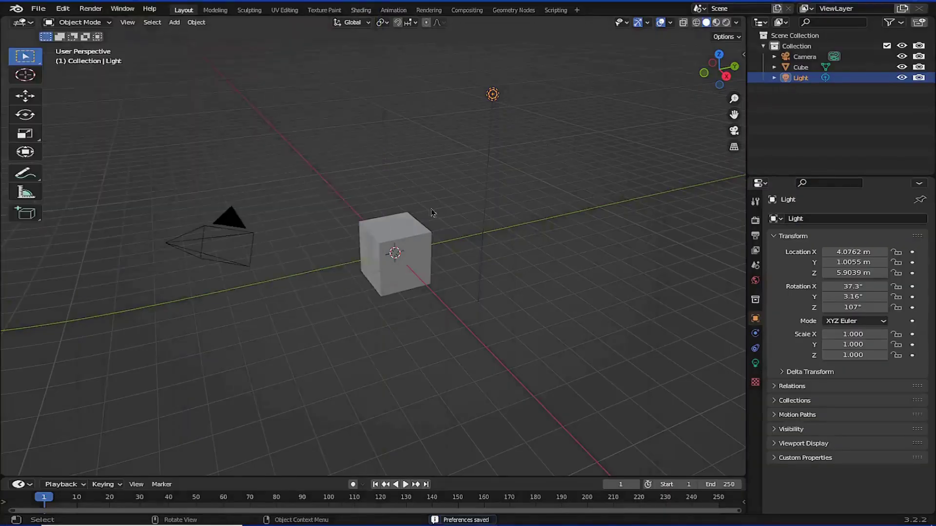
Select the cube, the camera and the light in turn, ending on the cube, to check their appearance in the Blender Dark theme
{"action": "left_click", "coordinate": [413, 245]}
{"action": "left_click", "coordinate": [237, 247]}
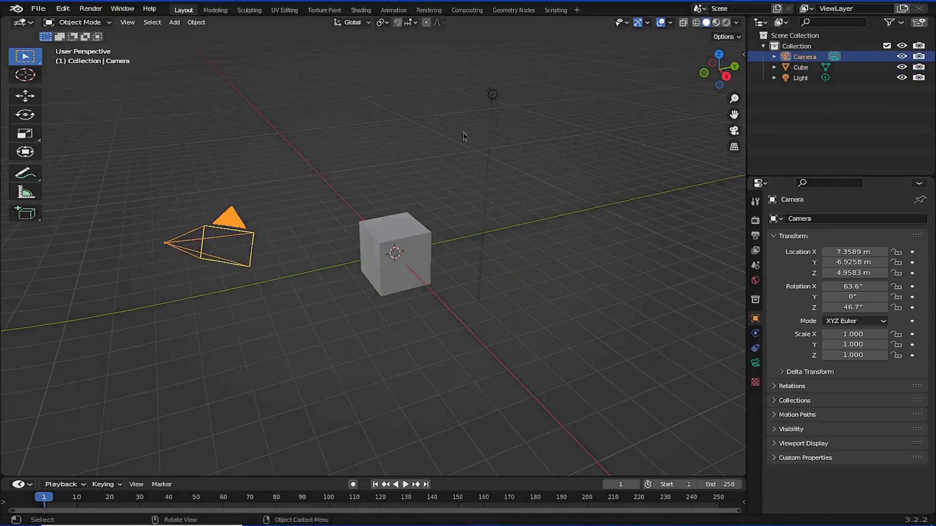
{"action": "left_click", "coordinate": [494, 95]}
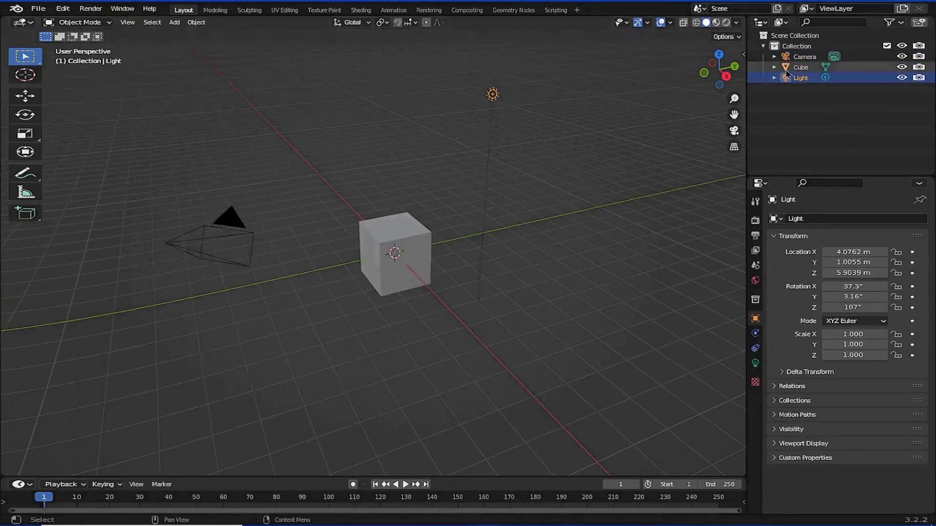
{"action": "left_click", "coordinate": [801, 67]}
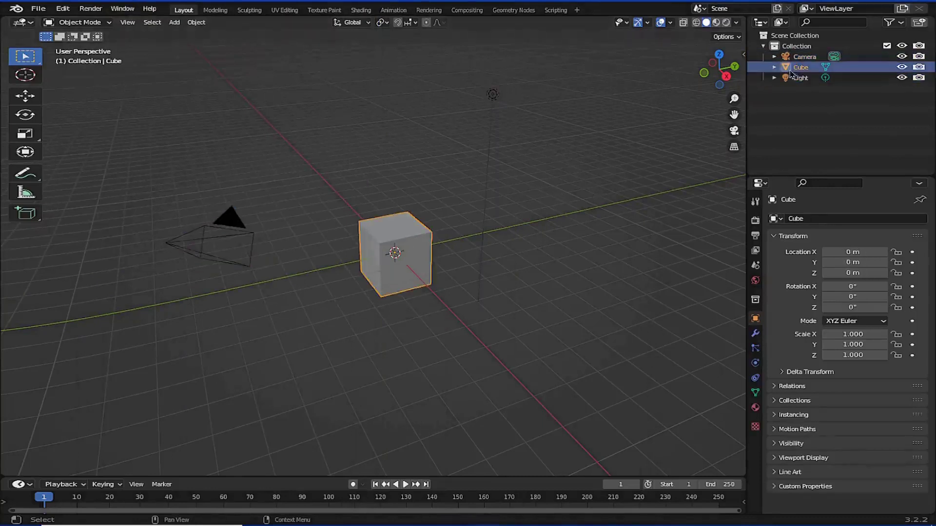
Load the factory settings and confirm the reset
{"action": "left_click", "coordinate": [38, 10]}
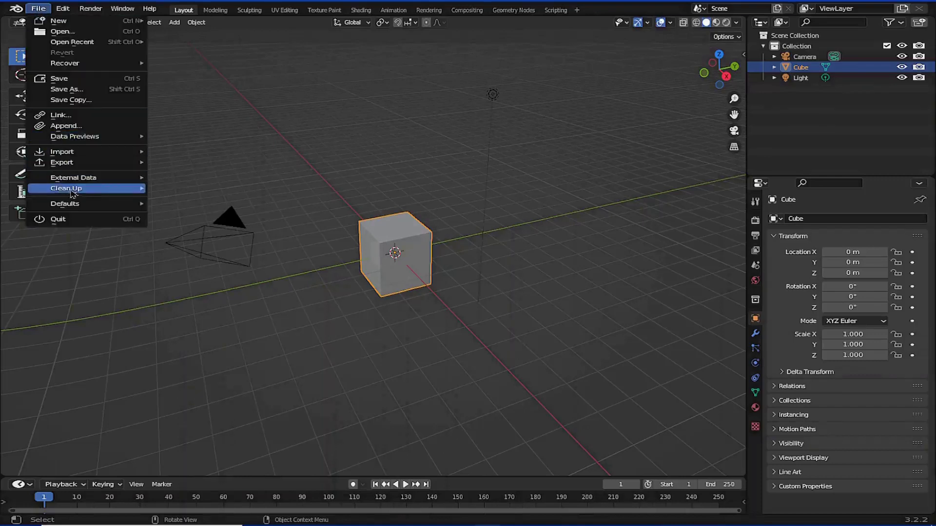
{"action": "mouse_move", "coordinate": [71, 190]}
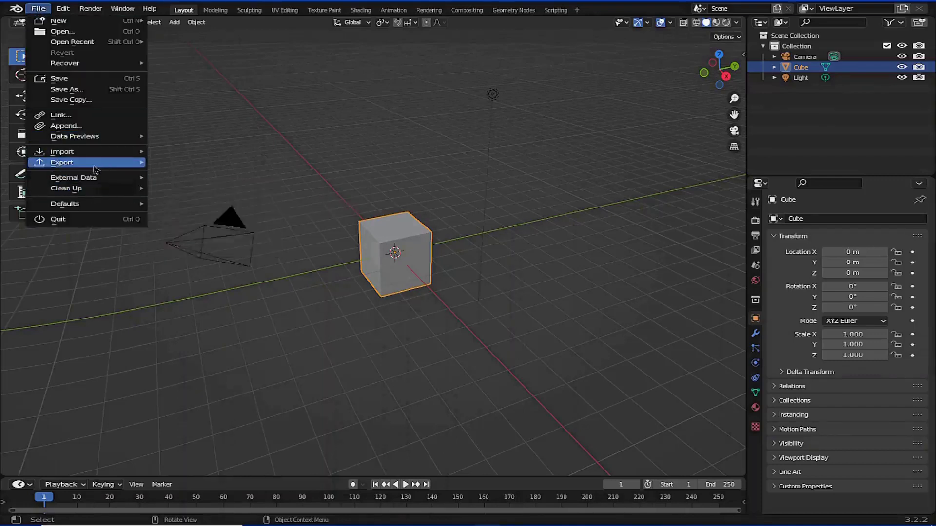
{"action": "mouse_move", "coordinate": [95, 203]}
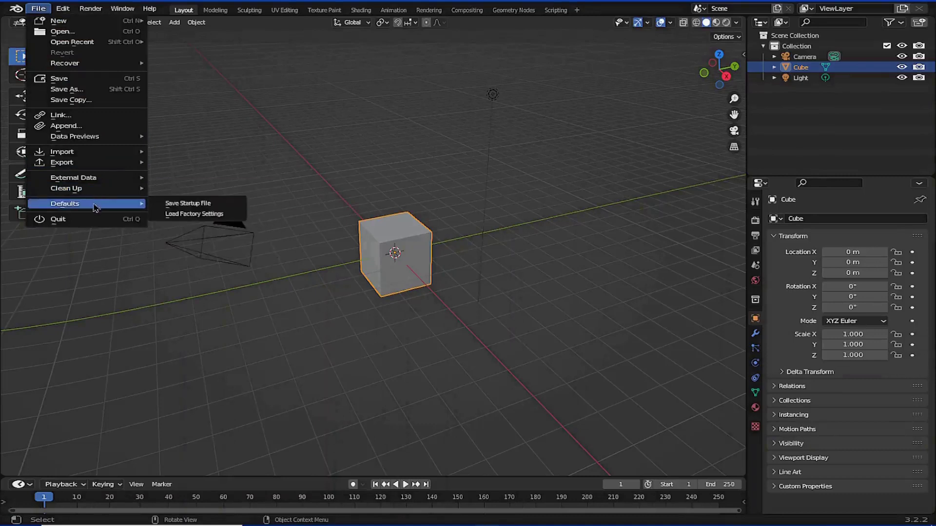
{"action": "left_click", "coordinate": [201, 215]}
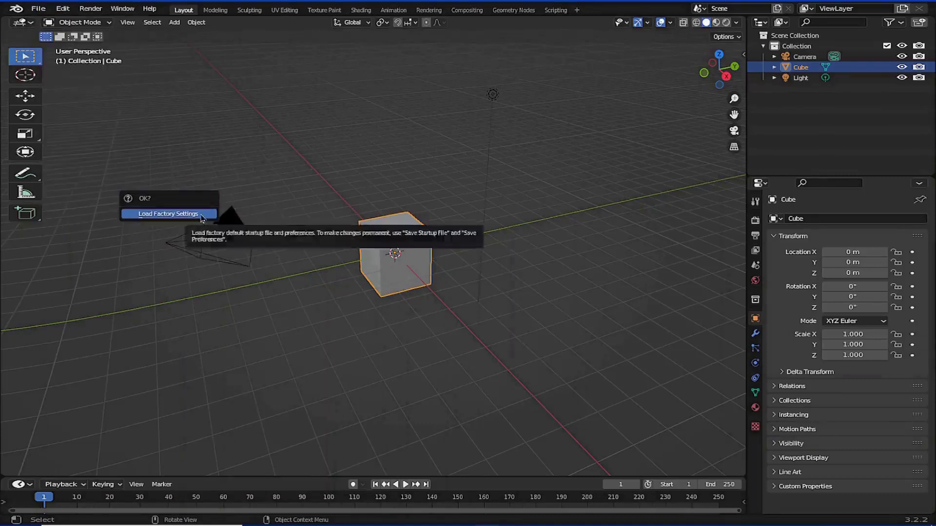
{"action": "left_click", "coordinate": [202, 216]}
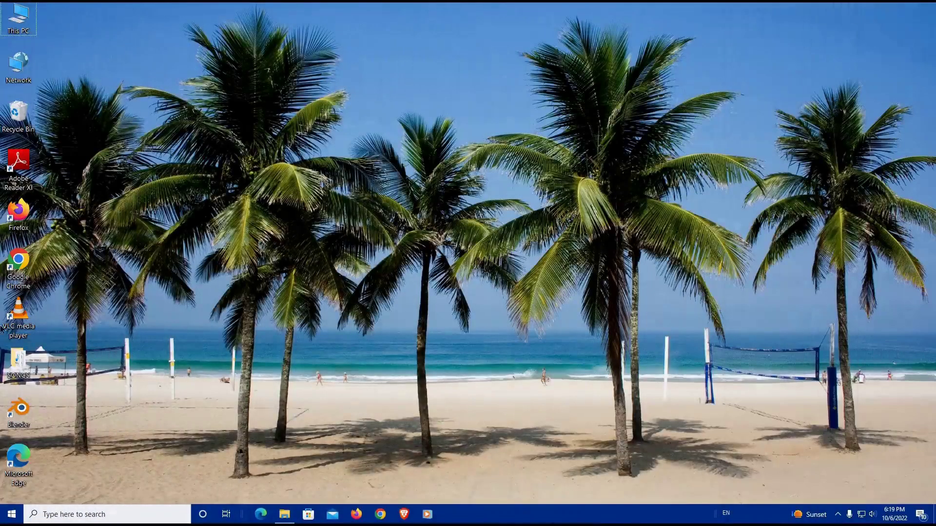
Launch Blender from the desktop and dismiss the splash screen
{"action": "double_click", "coordinate": [20, 412]}
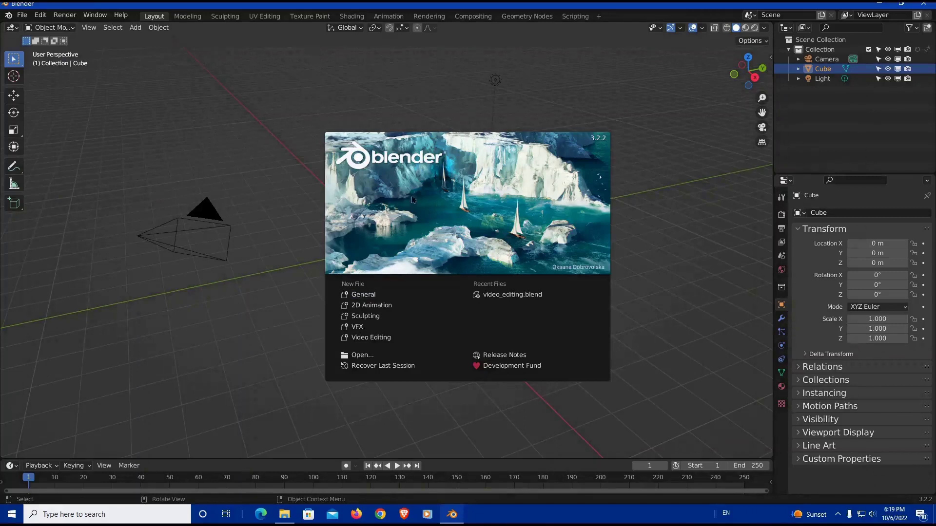
{"action": "left_click", "coordinate": [108, 338]}
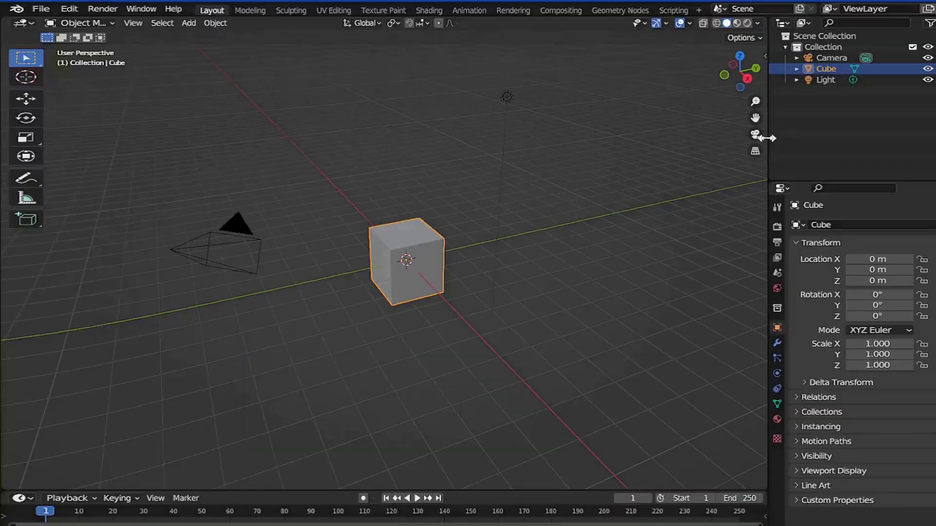
Try resizing the editor areas: the Outliner and Properties column width, the Outliner height and the Timeline height
{"action": "left_click_drag", "start_coordinate": [767, 138], "coordinate": [654, 142]}
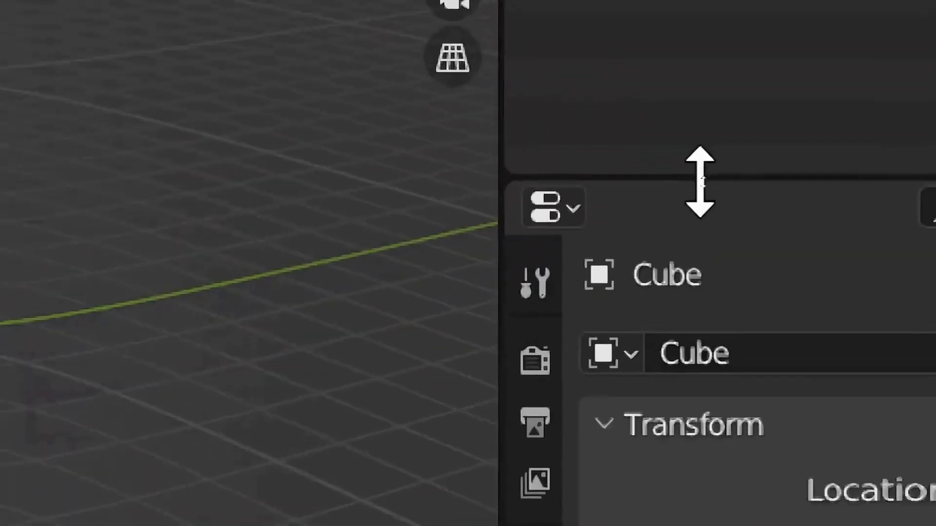
{"action": "left_click_drag", "start_coordinate": [700, 182], "coordinate": [700, 19]}
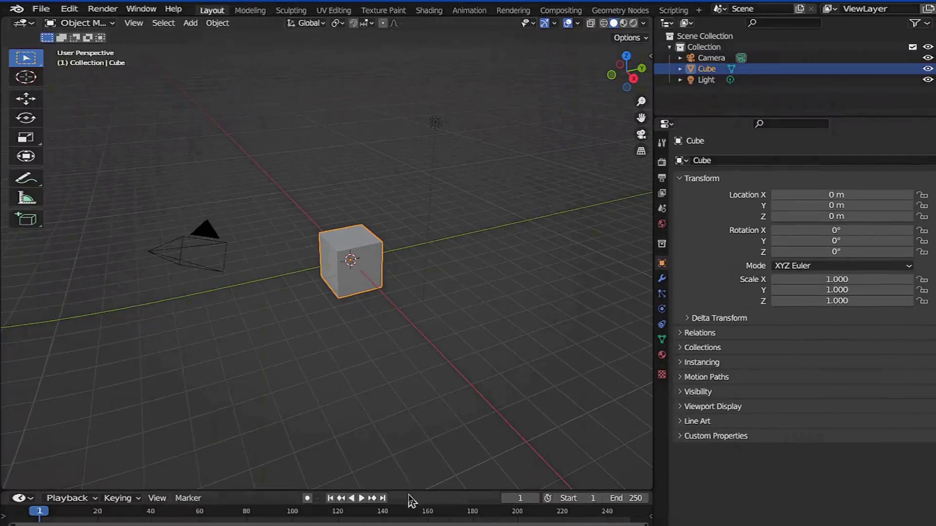
{"action": "left_click_drag", "start_coordinate": [409, 492], "coordinate": [416, 447]}
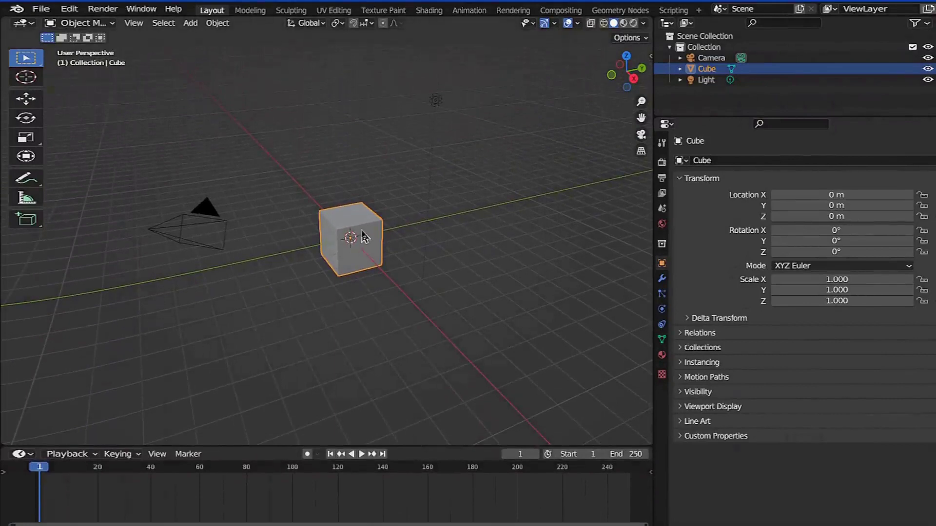
{"action": "left_click_drag", "start_coordinate": [422, 448], "coordinate": [424, 487]}
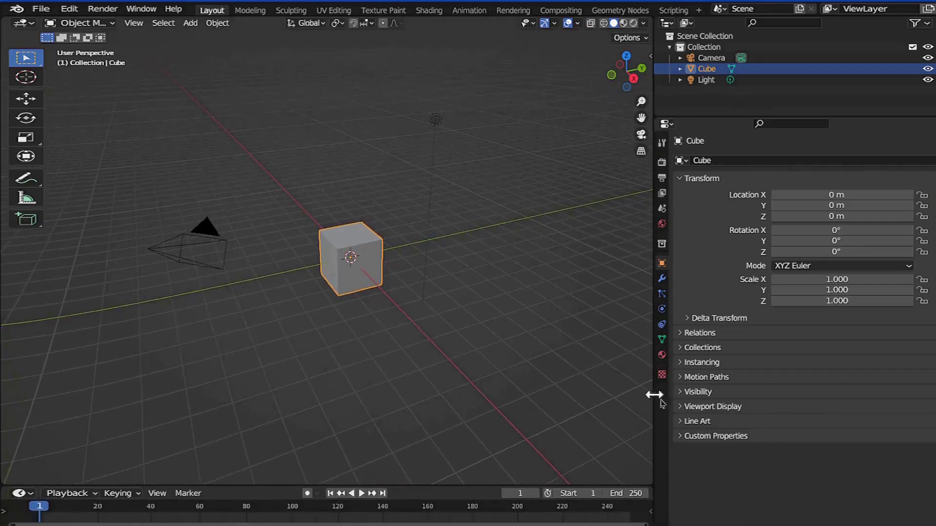
{"action": "left_click_drag", "start_coordinate": [654, 421], "coordinate": [778, 445]}
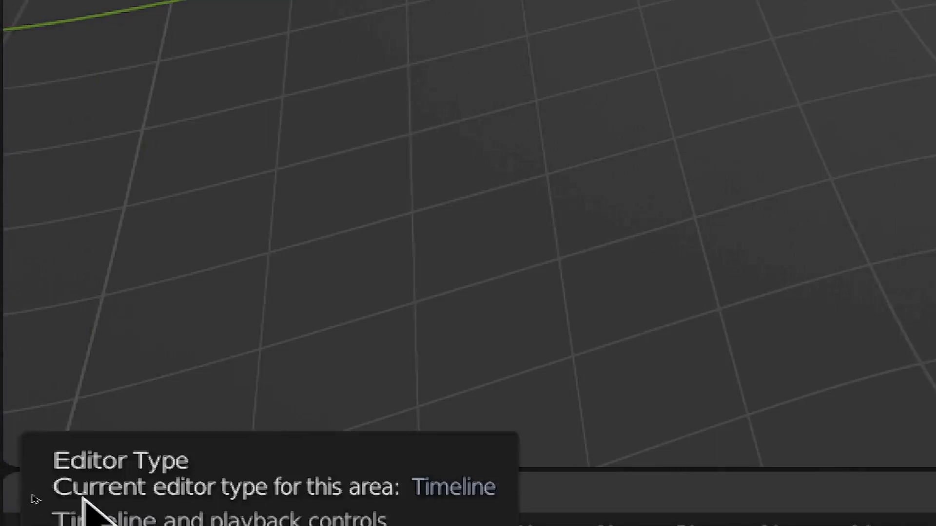
Switch the Timeline area to the Image Editor and enlarge it upward to about a third of the window height
{"action": "left_click", "coordinate": [82, 496]}
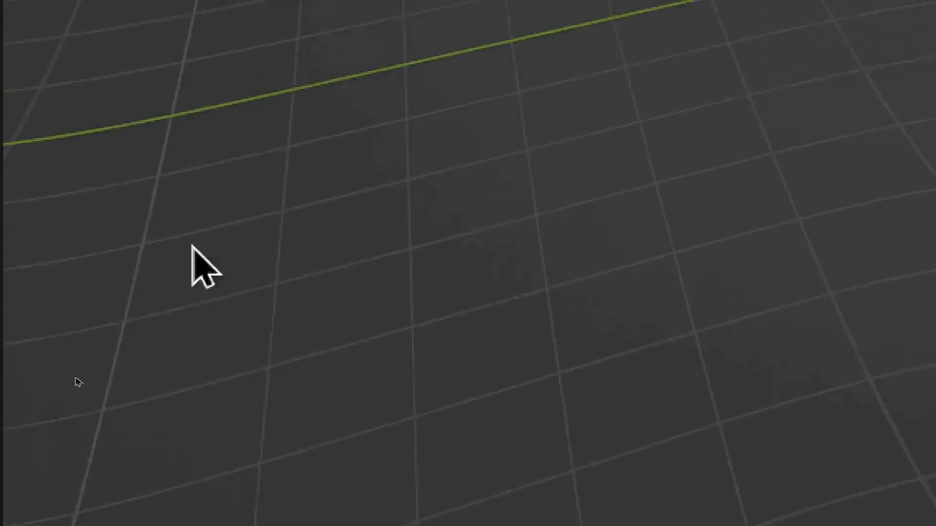
{"action": "left_click", "coordinate": [54, 521]}
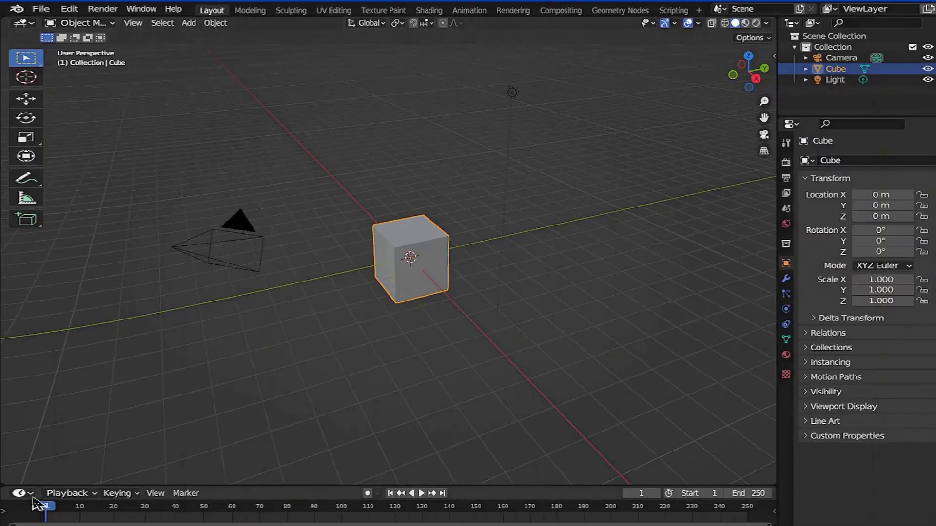
{"action": "left_click", "coordinate": [27, 494]}
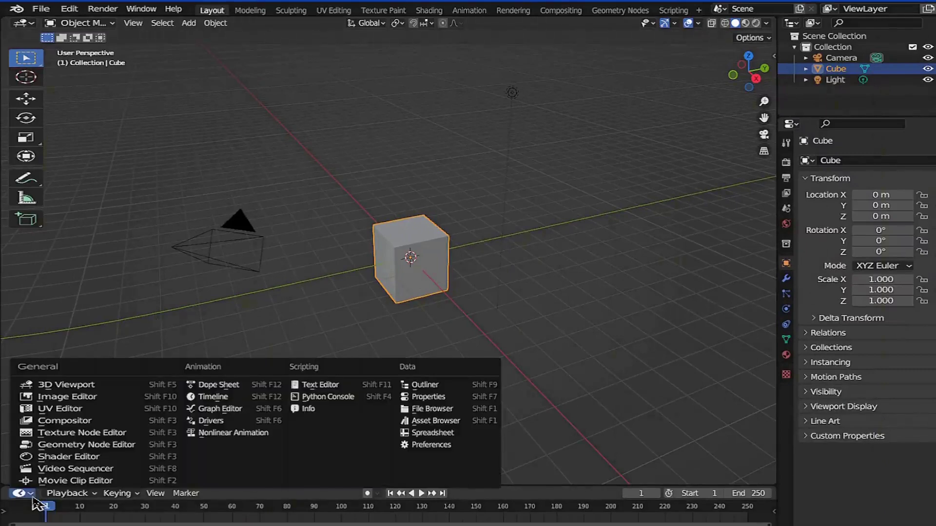
{"action": "left_click", "coordinate": [73, 403]}
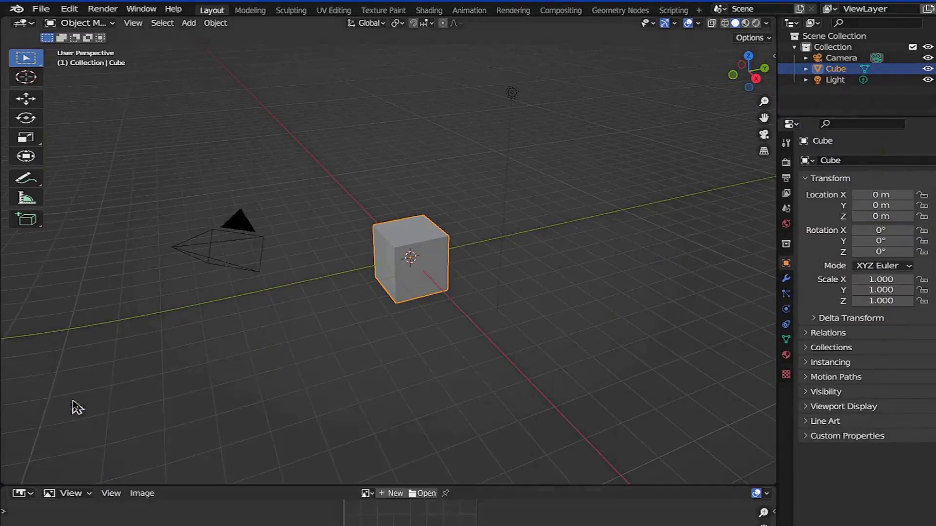
{"action": "left_click_drag", "start_coordinate": [251, 486], "coordinate": [261, 352]}
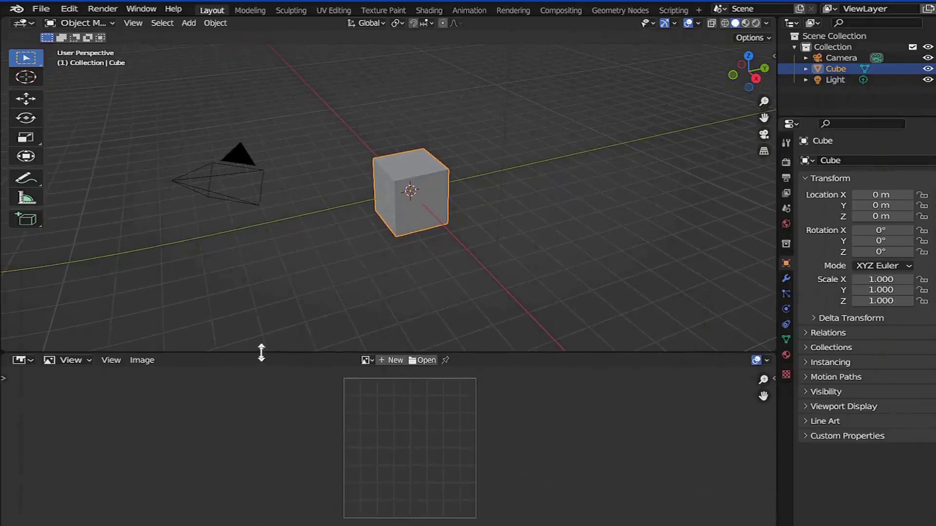
Switch the area below the 3D viewport to the UV Editor and then to the Compositor
{"action": "left_click", "coordinate": [30, 362]}
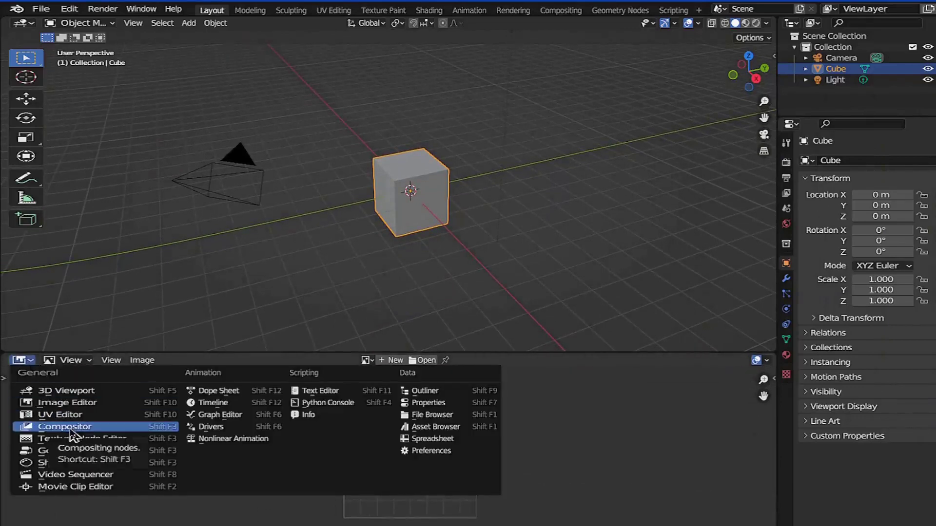
{"action": "left_click", "coordinate": [68, 418]}
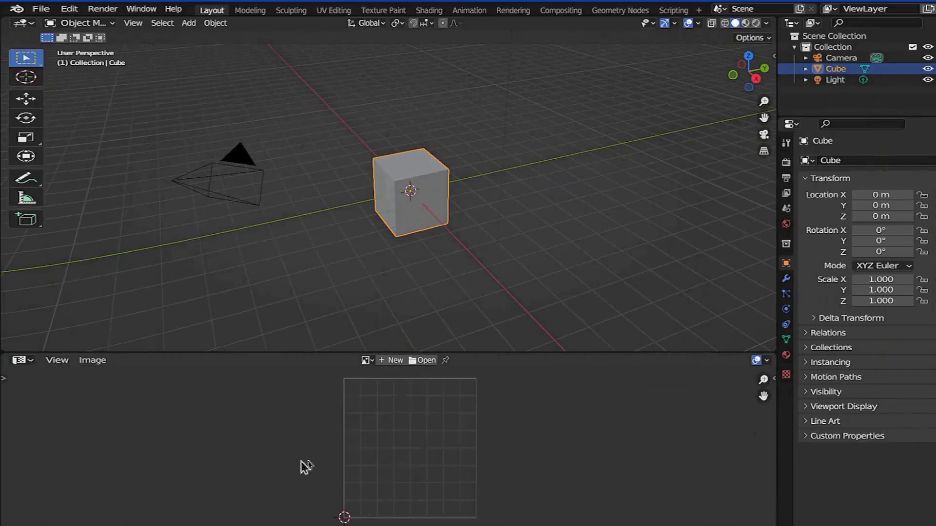
{"action": "left_click", "coordinate": [35, 363]}
{"action": "left_click", "coordinate": [70, 427]}
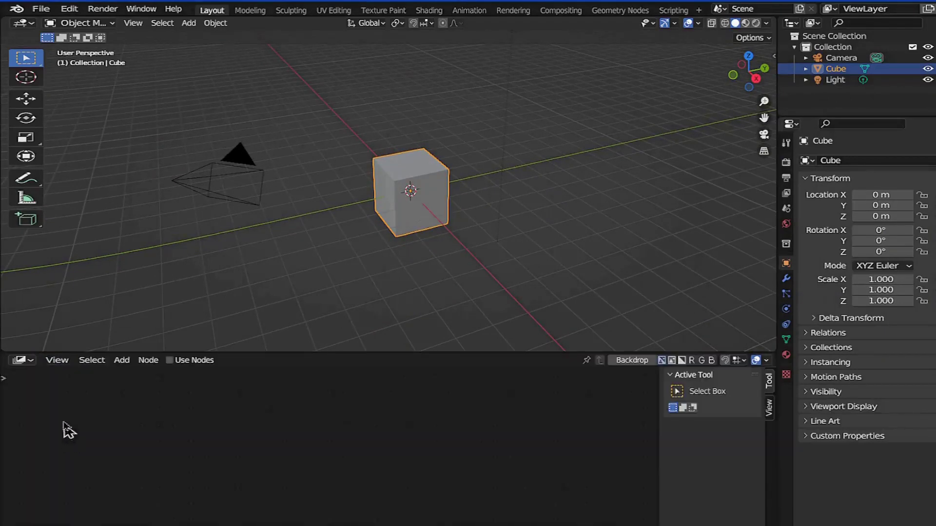
Switch the area below the 3D viewport to the Texture Node Editor and then to the Geometry Node Editor
{"action": "left_click", "coordinate": [34, 364]}
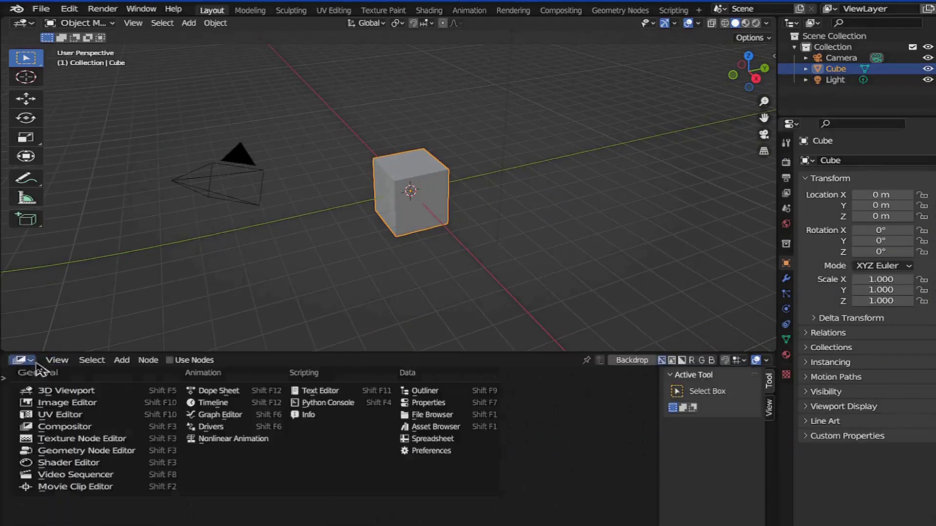
{"action": "left_click", "coordinate": [61, 443]}
{"action": "left_click", "coordinate": [31, 363]}
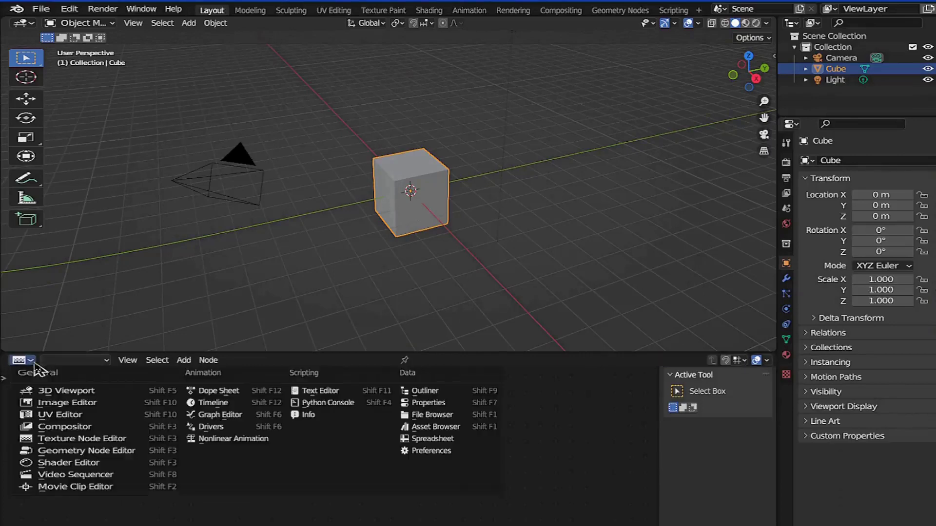
{"action": "left_click", "coordinate": [67, 451]}
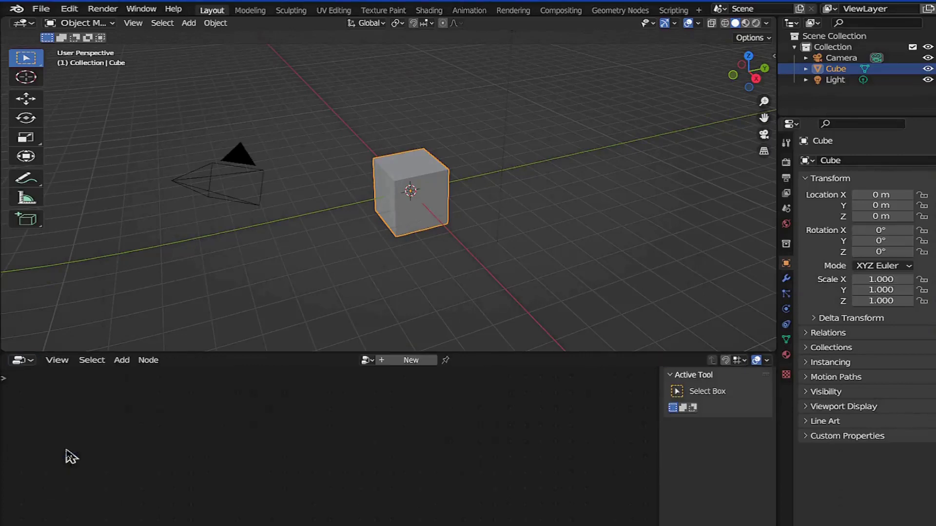
Switch the area below the 3D viewport through the Shader Editor, Video Sequencer and Movie Clip Editor in turn
{"action": "left_click", "coordinate": [34, 363]}
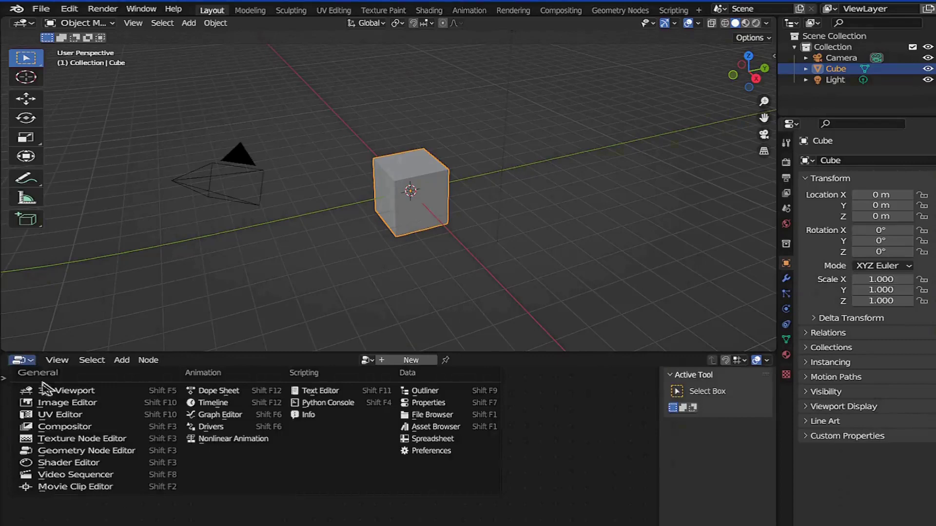
{"action": "left_click", "coordinate": [61, 464]}
{"action": "left_click", "coordinate": [22, 361]}
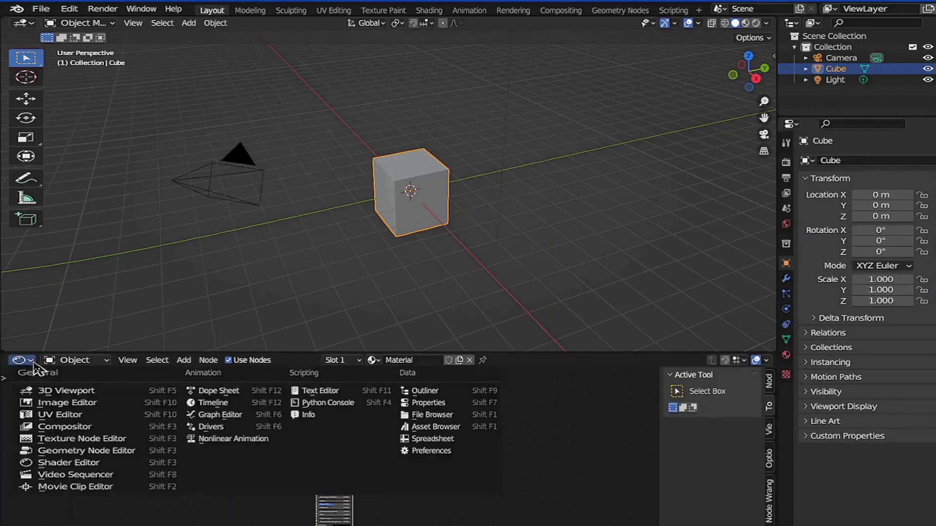
{"action": "left_click", "coordinate": [68, 475]}
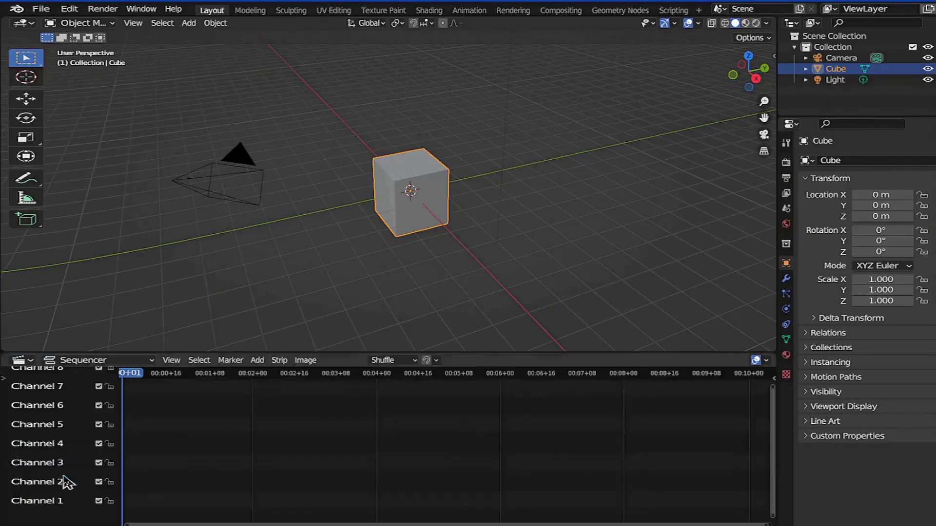
{"action": "left_click", "coordinate": [22, 360]}
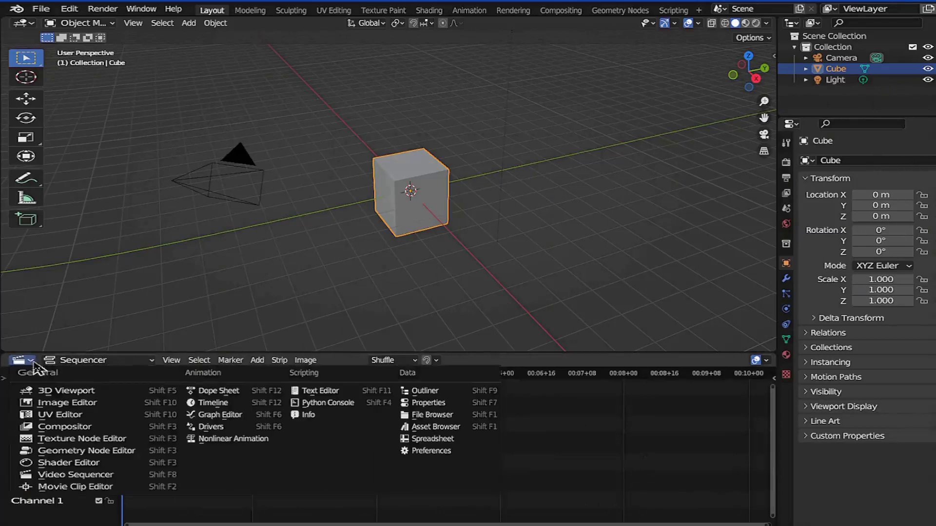
{"action": "left_click", "coordinate": [73, 487]}
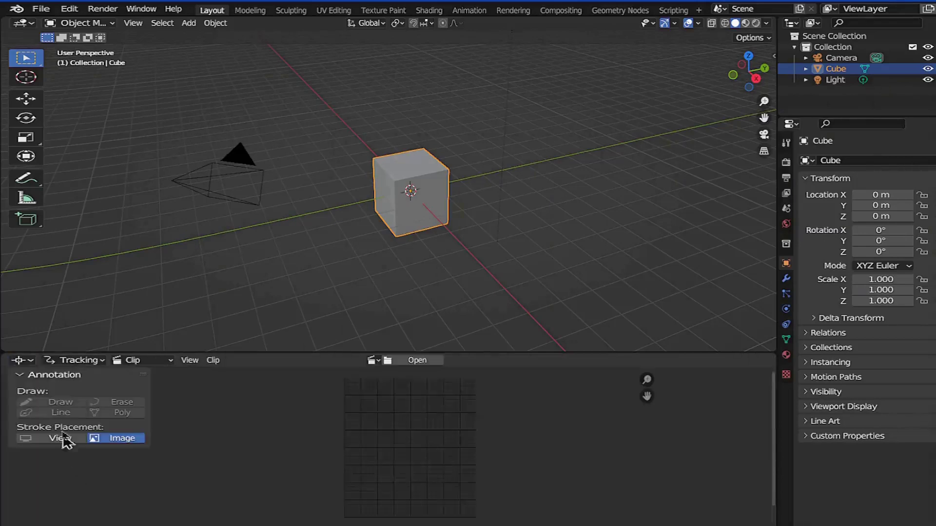
Switch the area below the 3D viewport to the Dope Sheet and then to the Graph Editor
{"action": "left_click", "coordinate": [31, 362]}
{"action": "left_click", "coordinate": [217, 391]}
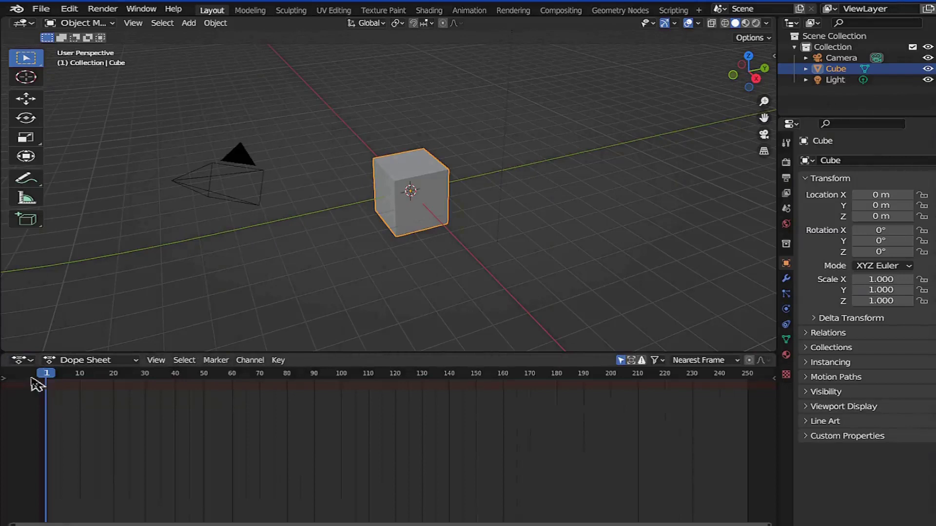
{"action": "left_click", "coordinate": [24, 361]}
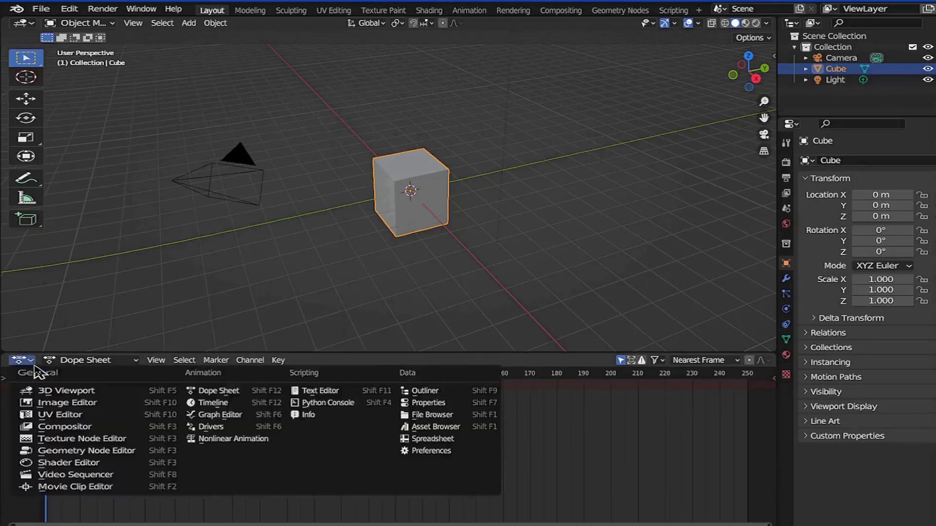
{"action": "left_click", "coordinate": [229, 413]}
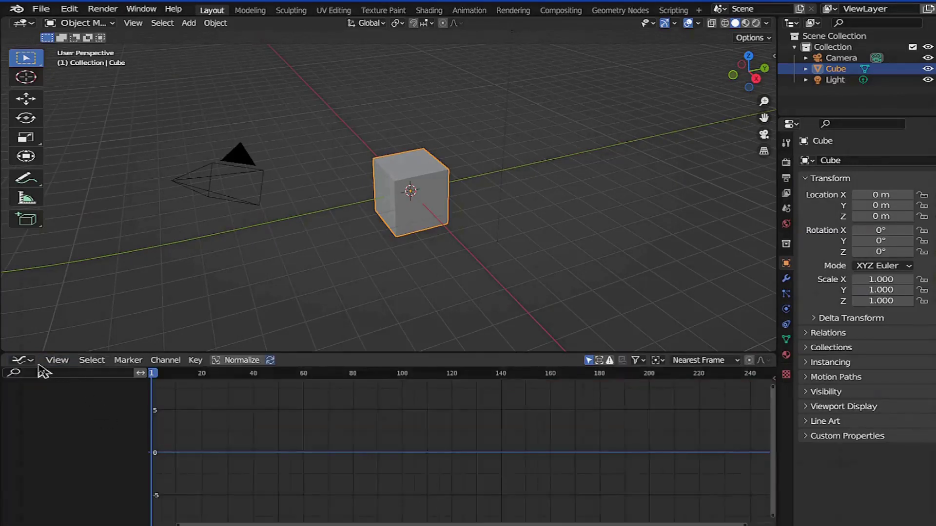
Switch the area below the 3D viewport to the Drivers editor and then to Nonlinear Animation
{"action": "left_click", "coordinate": [23, 361]}
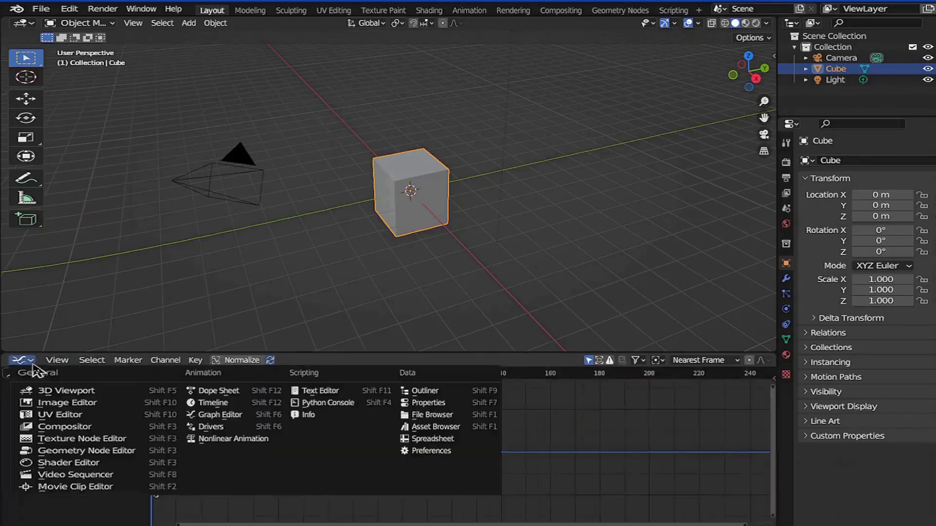
{"action": "left_click", "coordinate": [242, 429]}
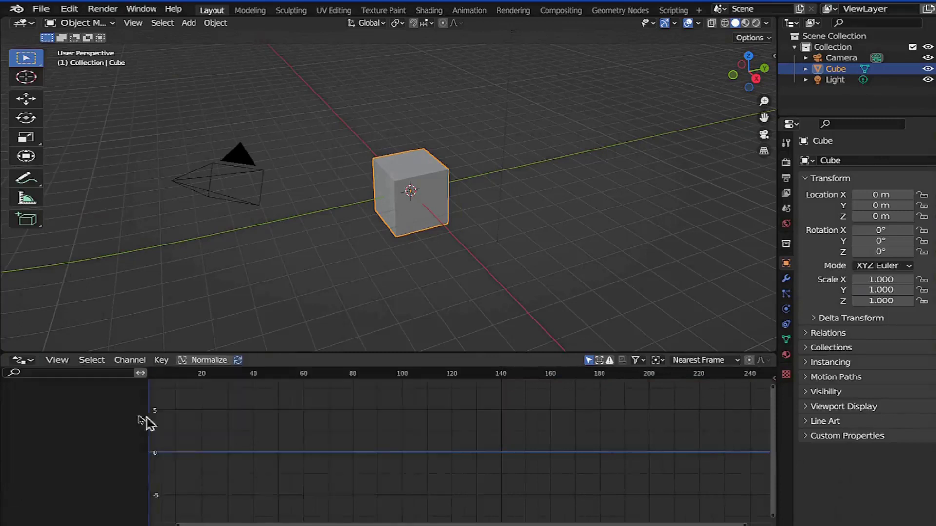
{"action": "left_click", "coordinate": [29, 362]}
{"action": "left_click", "coordinate": [215, 444]}
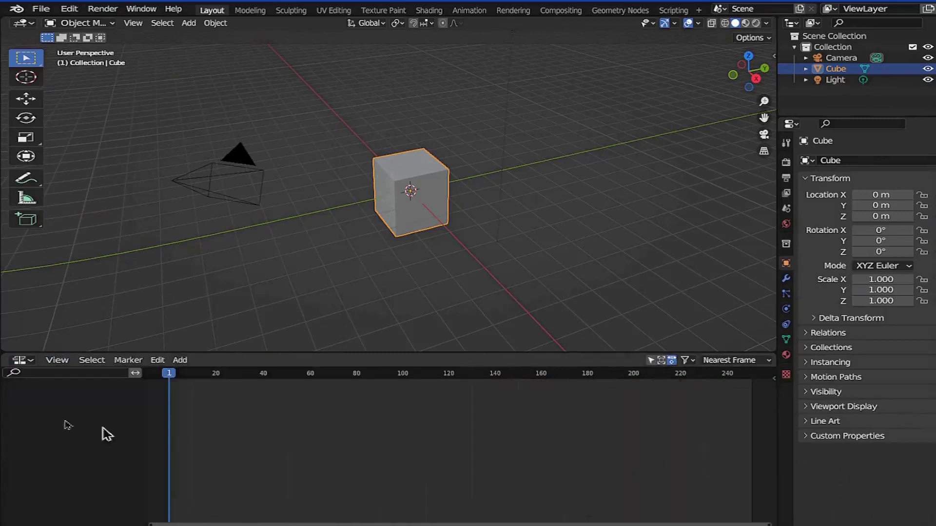
Return the area below the 3D viewport to the Timeline and shrink it back to a short strip
{"action": "left_click", "coordinate": [21, 362]}
{"action": "left_click", "coordinate": [213, 404]}
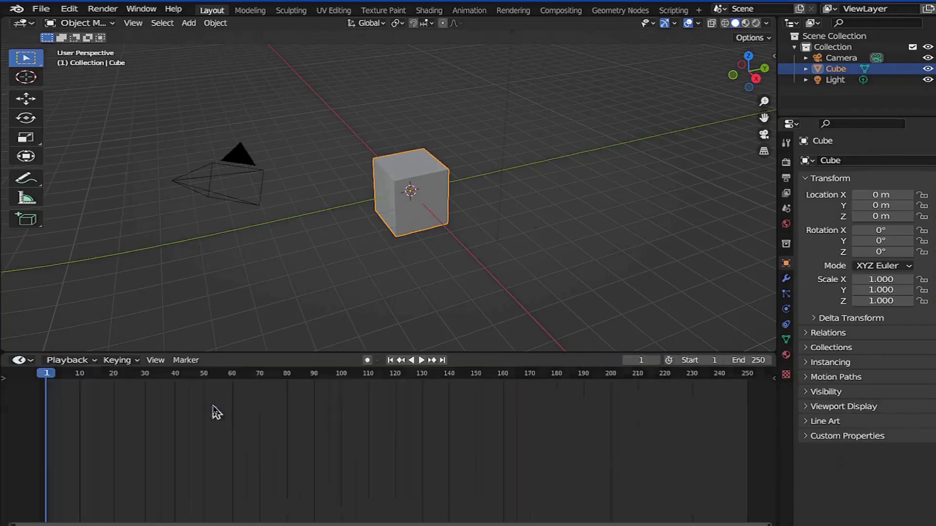
{"action": "left_click_drag", "start_coordinate": [308, 355], "coordinate": [328, 460]}
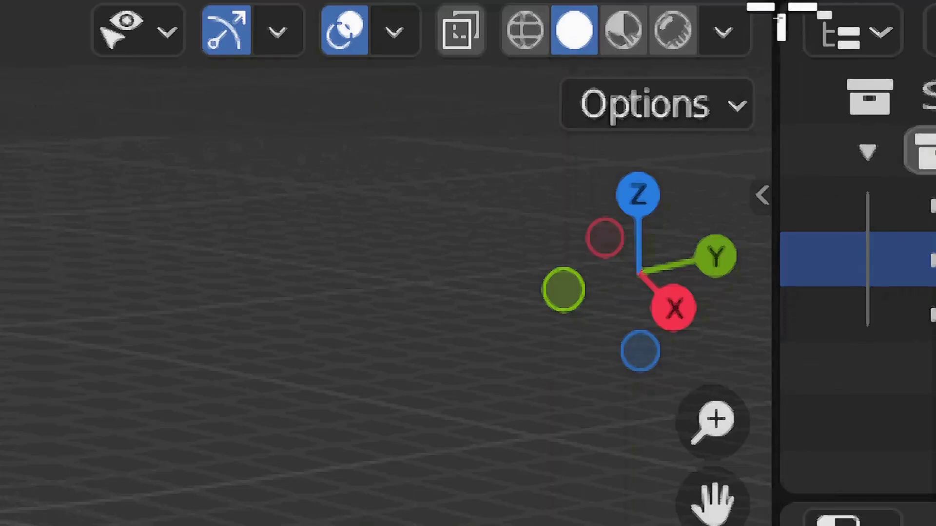
Extend the Outliner across the top of the 3D viewport, split it at the Properties column edge, and rejoin its extended part into the viewport
{"action": "left_click_drag", "start_coordinate": [778, 19], "coordinate": [646, 65]}
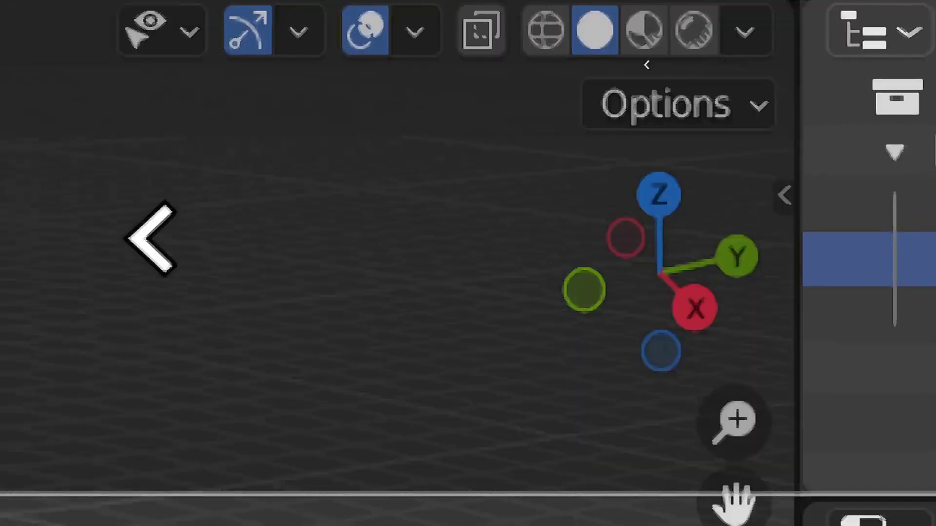
{"action": "left_click_drag", "start_coordinate": [151, 239], "coordinate": [152, 239]}
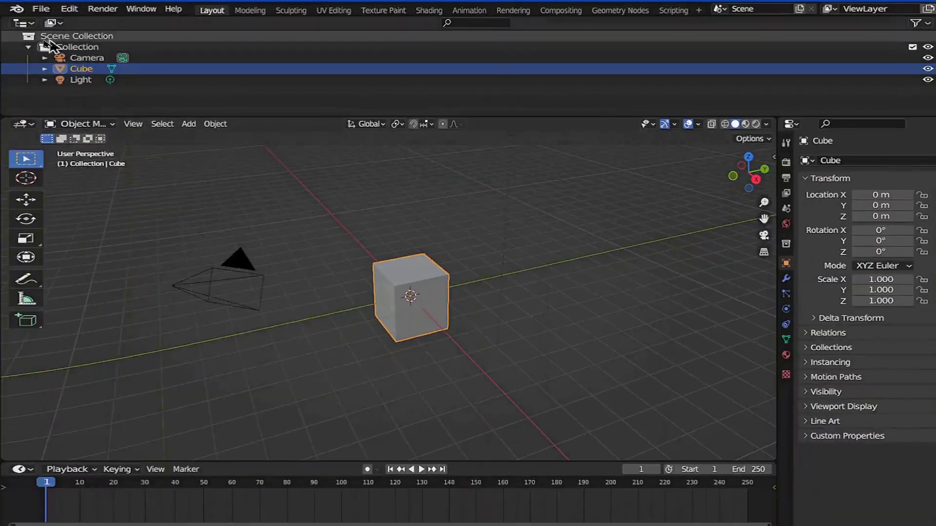
{"action": "left_click_drag", "start_coordinate": [8, 19], "coordinate": [777, 62]}
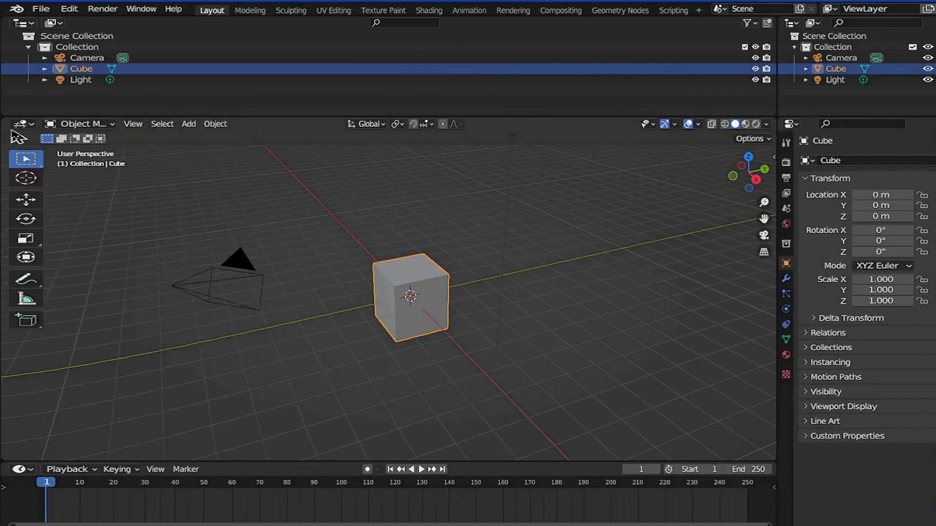
{"action": "left_click_drag", "start_coordinate": [4, 122], "coordinate": [10, 71]}
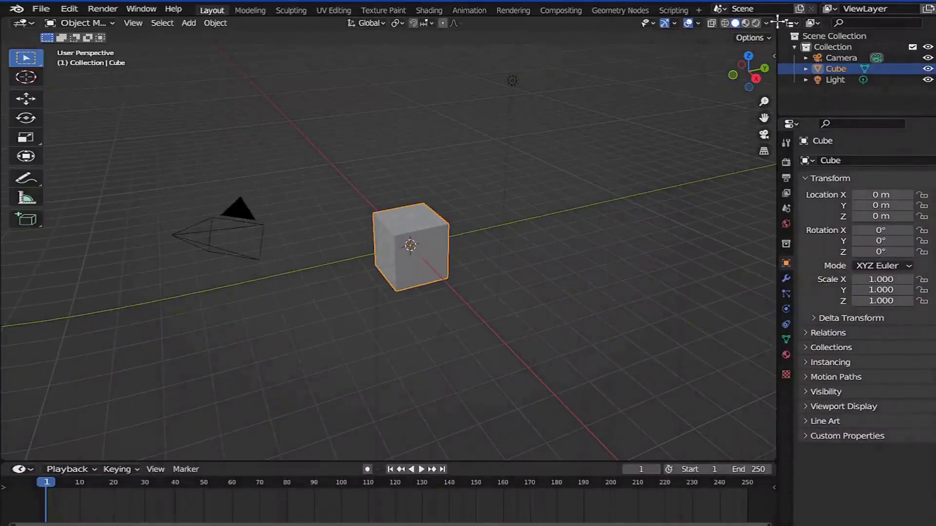
Repeat extending the Outliner over the 3D viewport, splitting it at the Properties column edge and letting the viewport reclaim the space
{"action": "left_click_drag", "start_coordinate": [778, 22], "coordinate": [387, 96]}
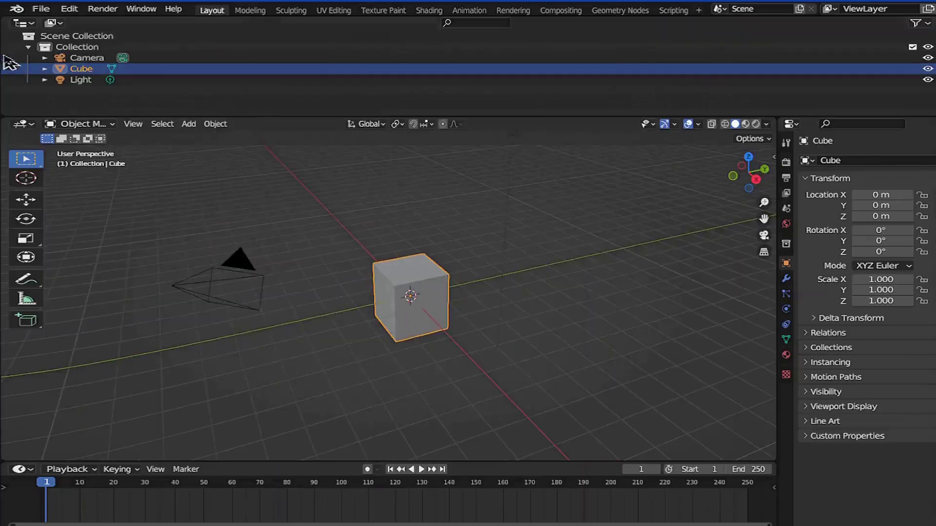
{"action": "left_click_drag", "start_coordinate": [4, 20], "coordinate": [776, 51]}
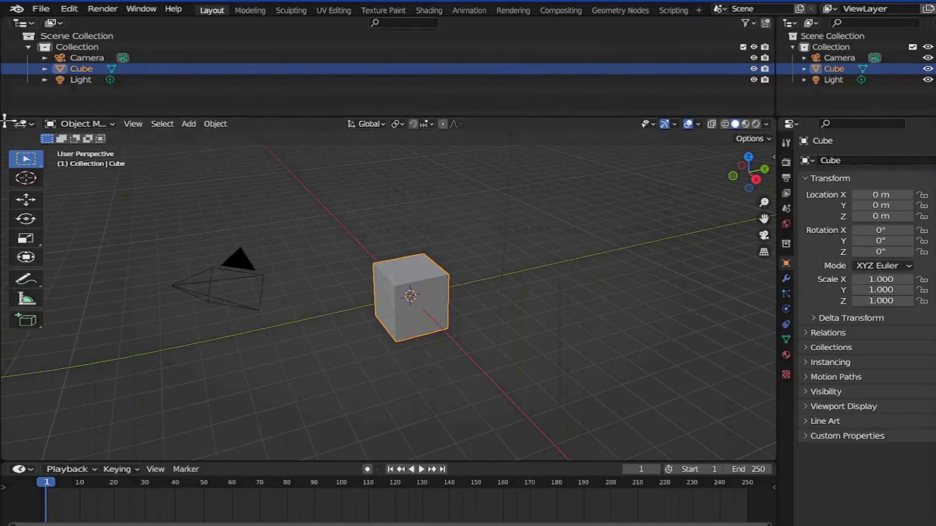
{"action": "left_click_drag", "start_coordinate": [4, 119], "coordinate": [11, 81]}
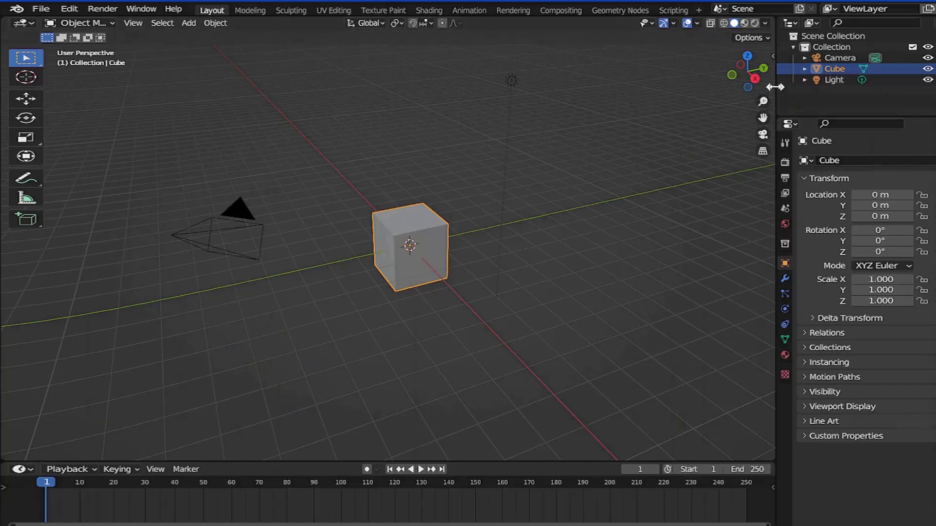
Split the 3D viewport vertically at about its middle and set the second viewport to the front orthographic view
{"action": "right_click", "coordinate": [775, 87]}
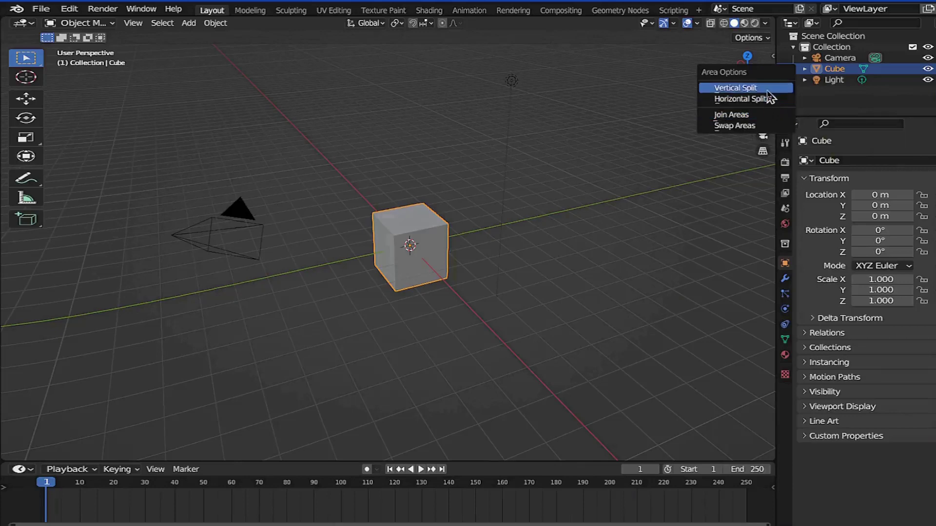
{"action": "left_click", "coordinate": [768, 91]}
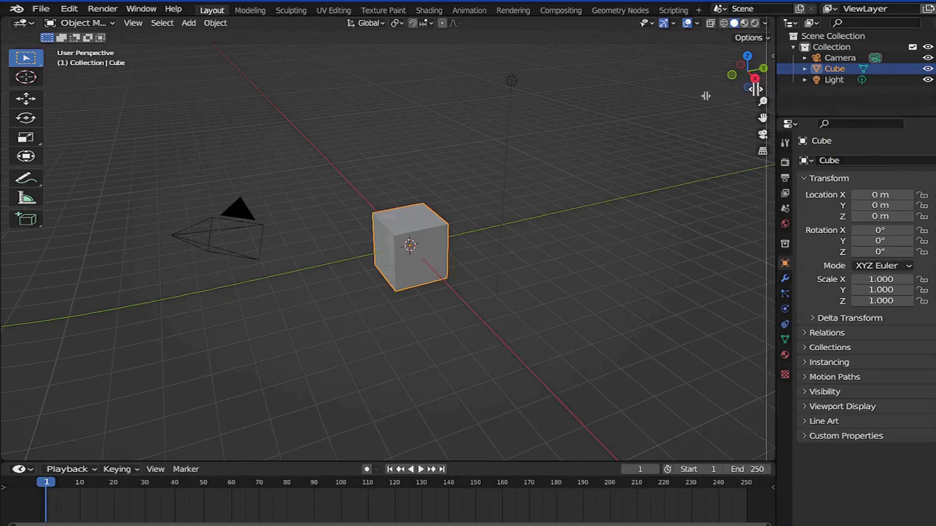
{"action": "left_click", "coordinate": [397, 119]}
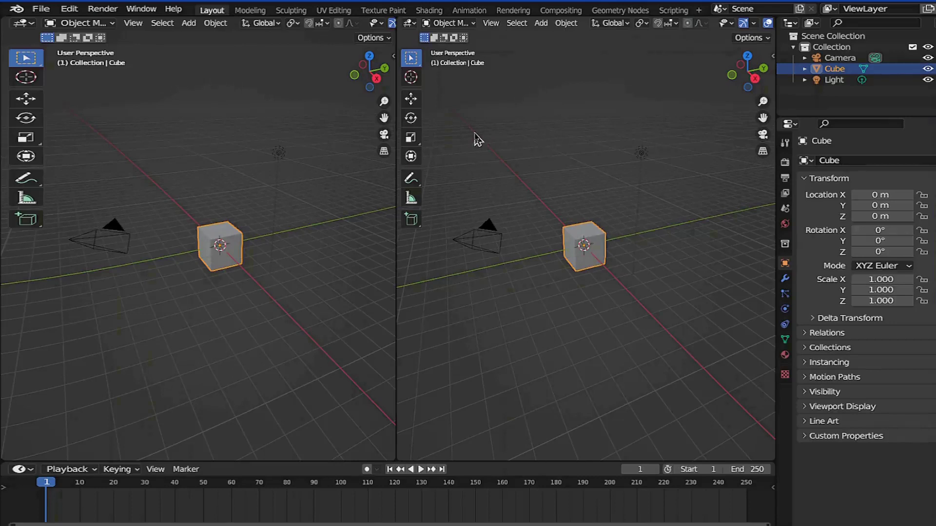
{"action": "key", "text": "KP_1"}
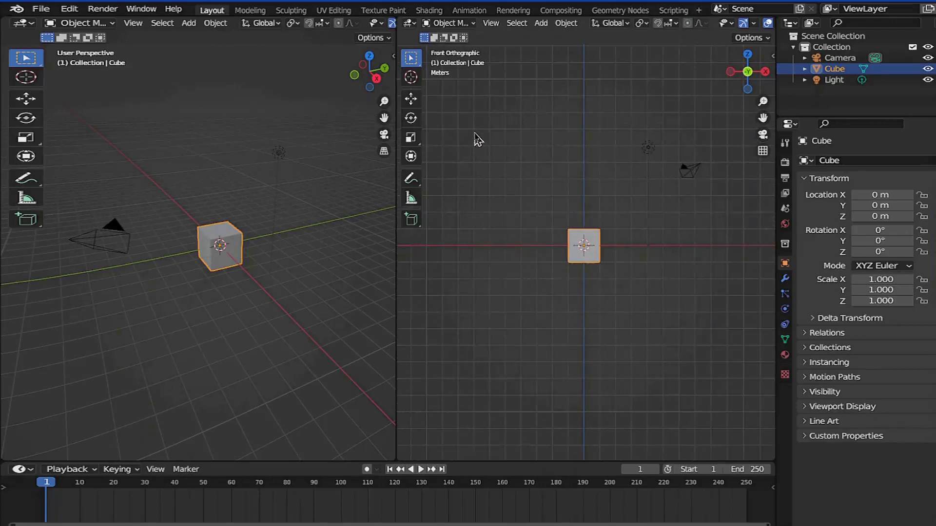
Start a new General file to reset the interface layout
{"action": "left_click", "coordinate": [45, 10]}
{"action": "mouse_move", "coordinate": [64, 21]}
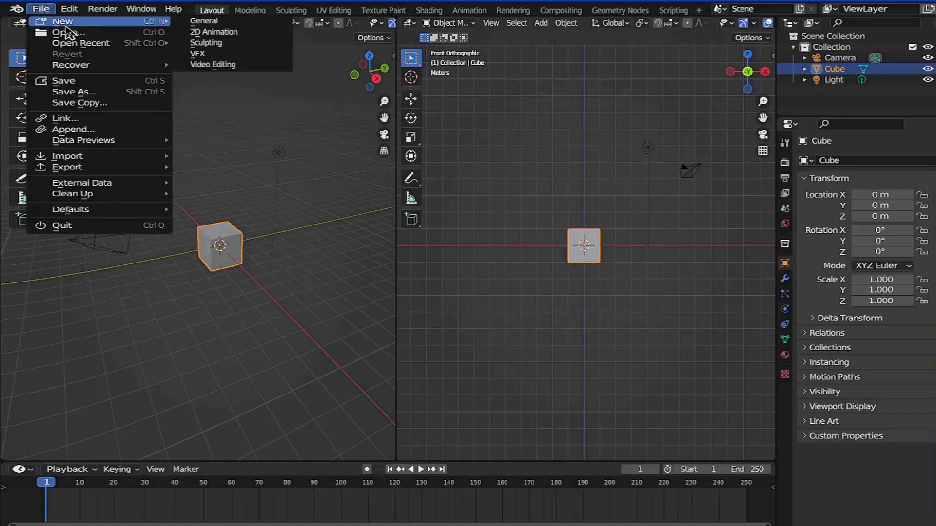
{"action": "left_click", "coordinate": [214, 21]}
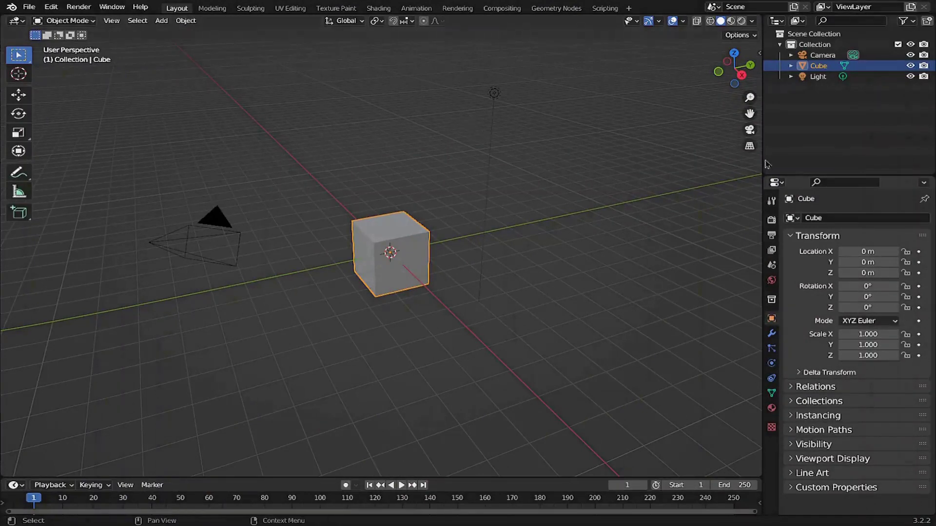
Switch the Outliner area to the Info editor, and then write "Hello" in a new text in the Text Editor there
{"action": "left_click", "coordinate": [782, 23]}
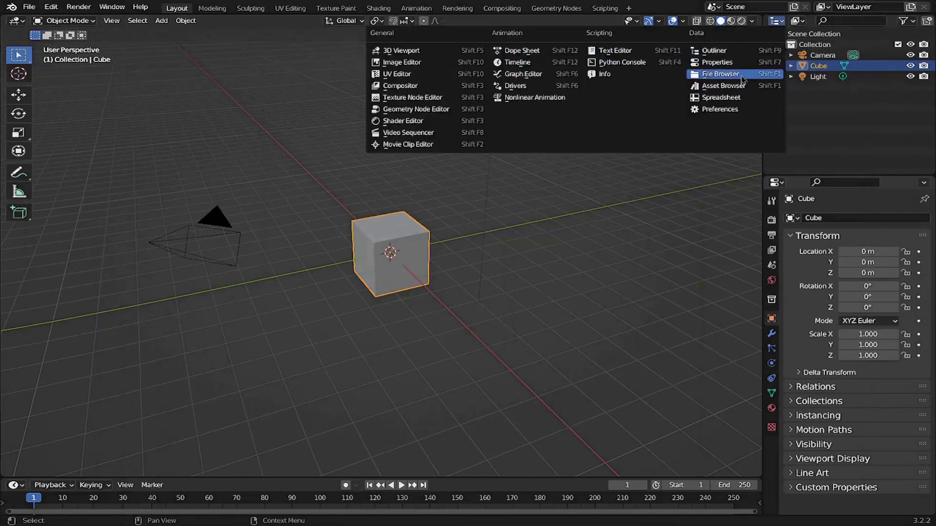
{"action": "left_click", "coordinate": [625, 80]}
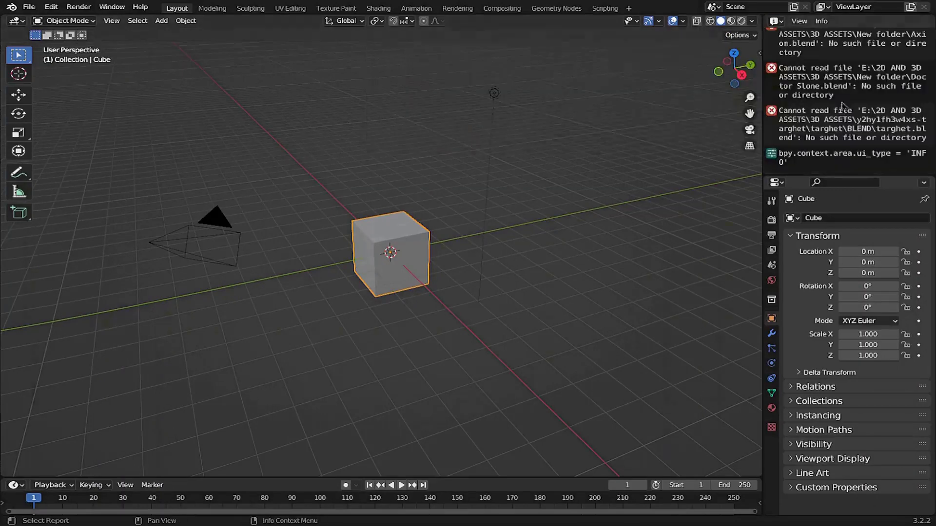
{"action": "left_click", "coordinate": [778, 24]}
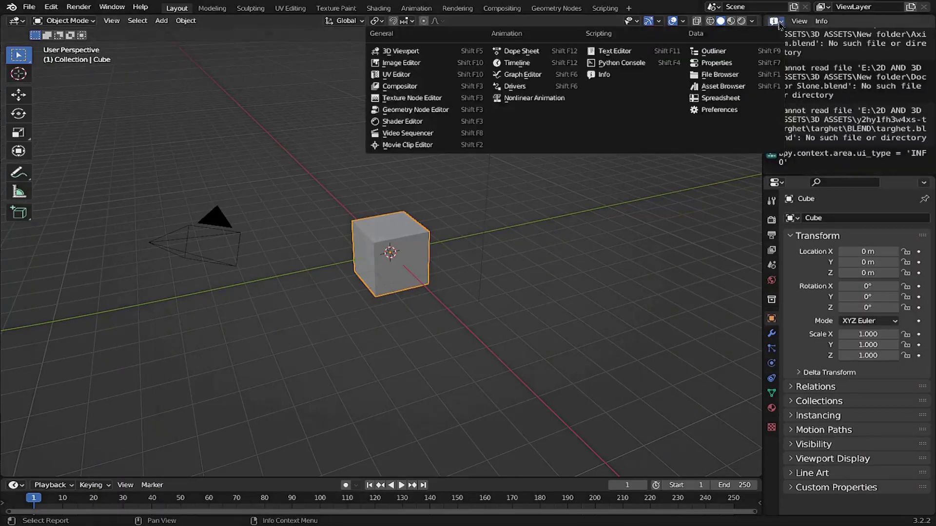
{"action": "left_click", "coordinate": [663, 53]}
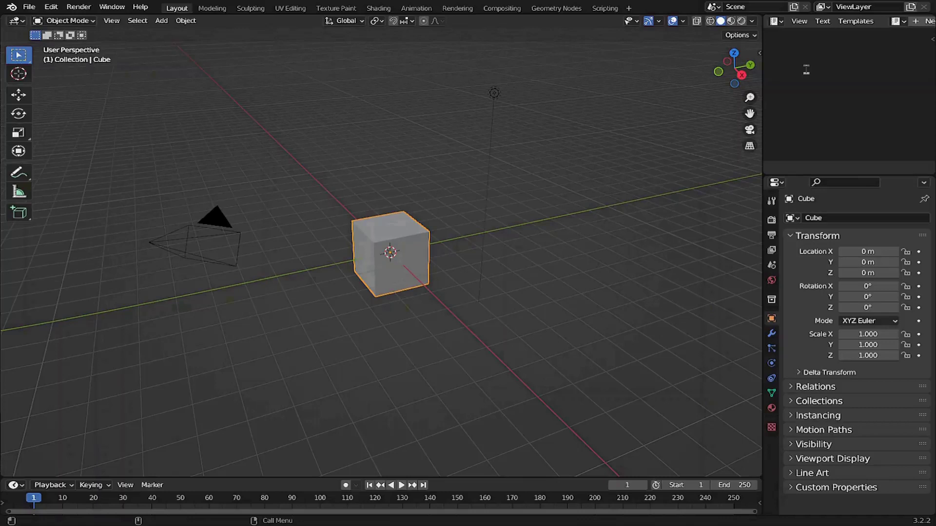
{"action": "left_click", "coordinate": [923, 21]}
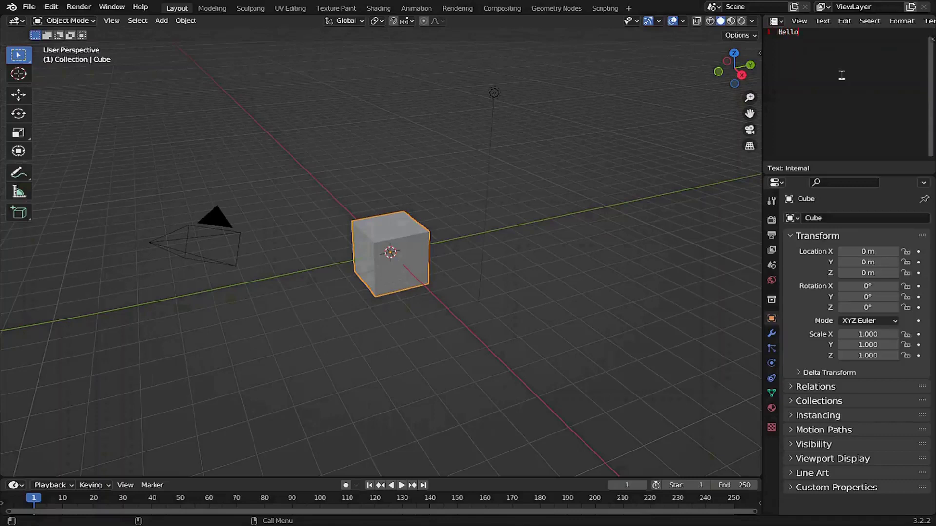
Switch the area above the Properties editor to the Image Editor and then to the UV Editor
{"action": "left_click", "coordinate": [776, 21]}
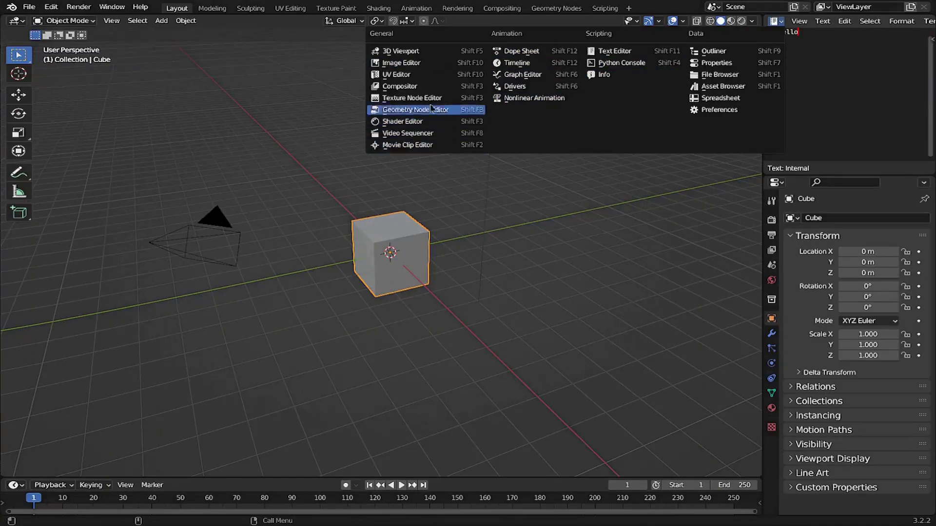
{"action": "left_click", "coordinate": [427, 63]}
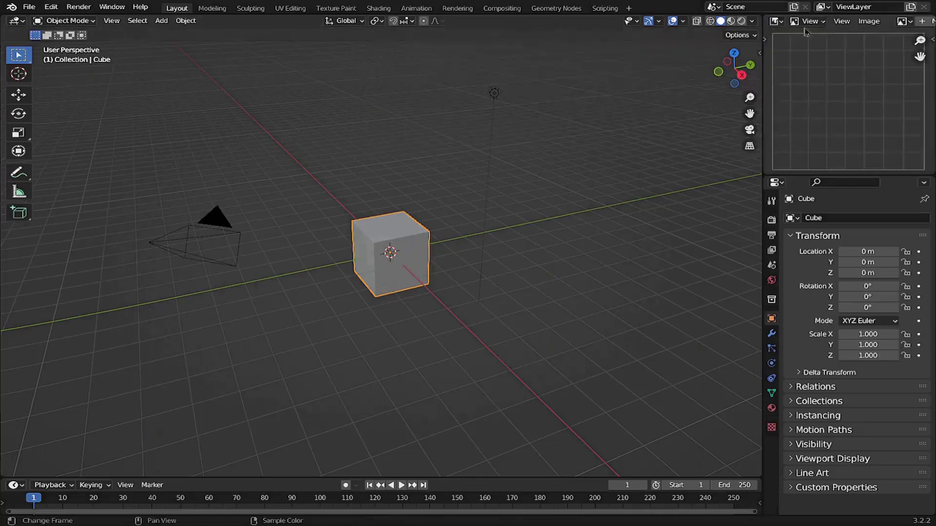
{"action": "left_click", "coordinate": [777, 21]}
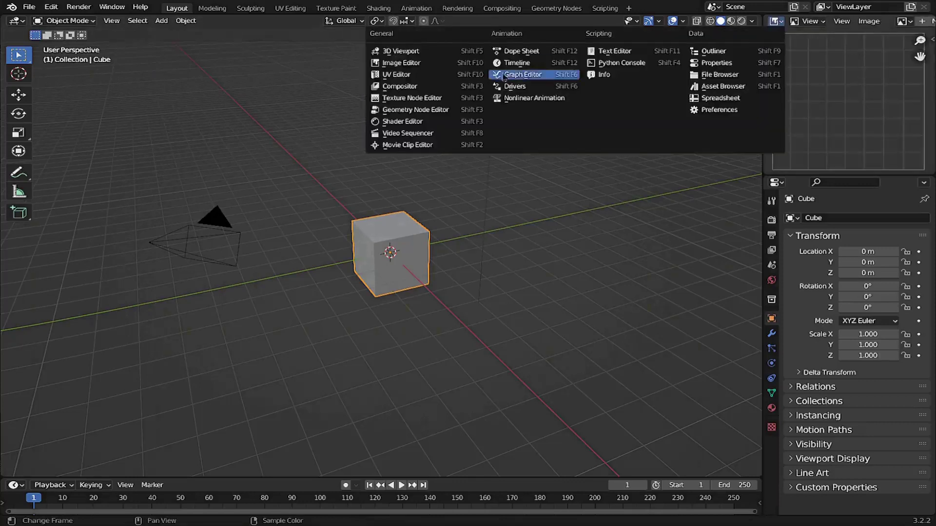
{"action": "left_click", "coordinate": [431, 78]}
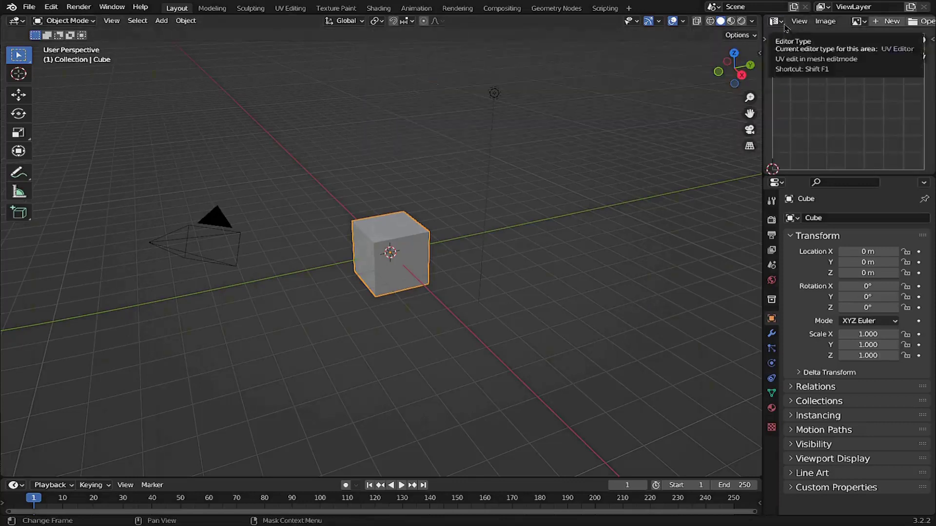
Switch the Timeline area to the Compositor and back to the Timeline
{"action": "left_click", "coordinate": [19, 486]}
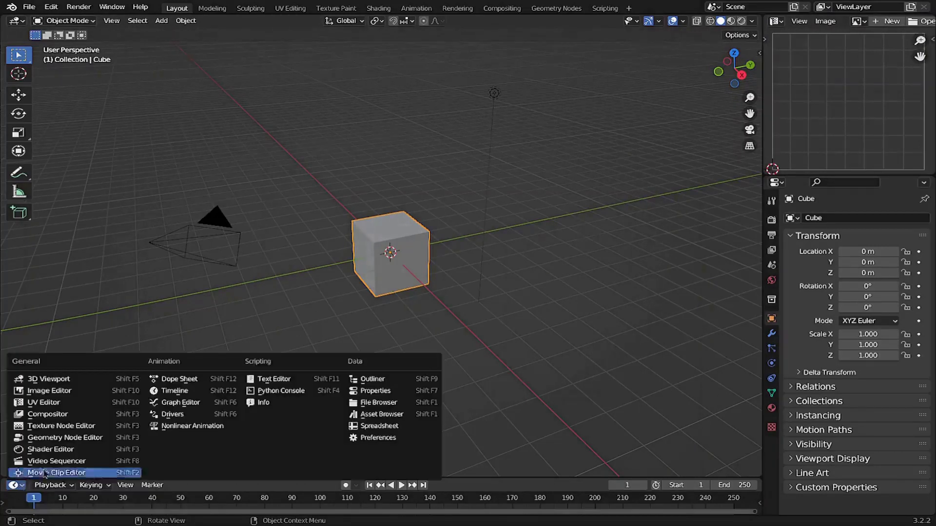
{"action": "left_click", "coordinate": [67, 415]}
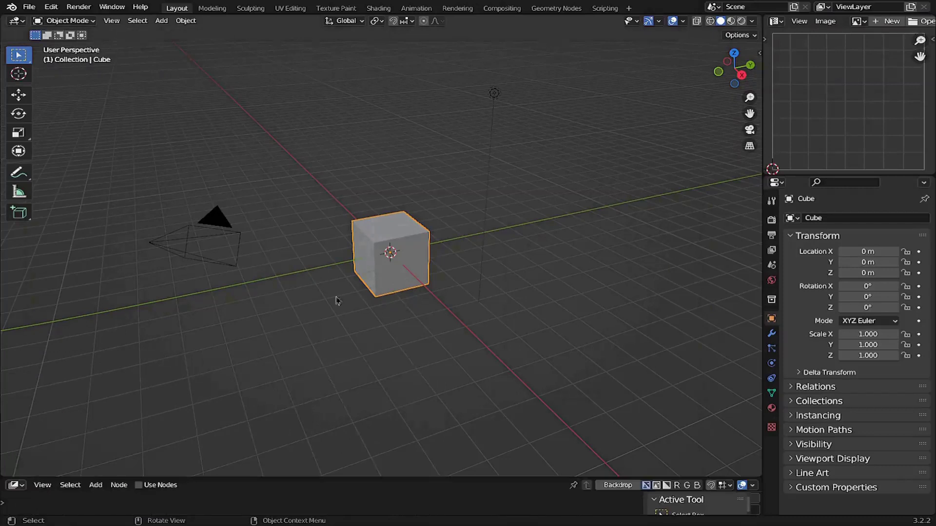
{"action": "left_click", "coordinate": [19, 486]}
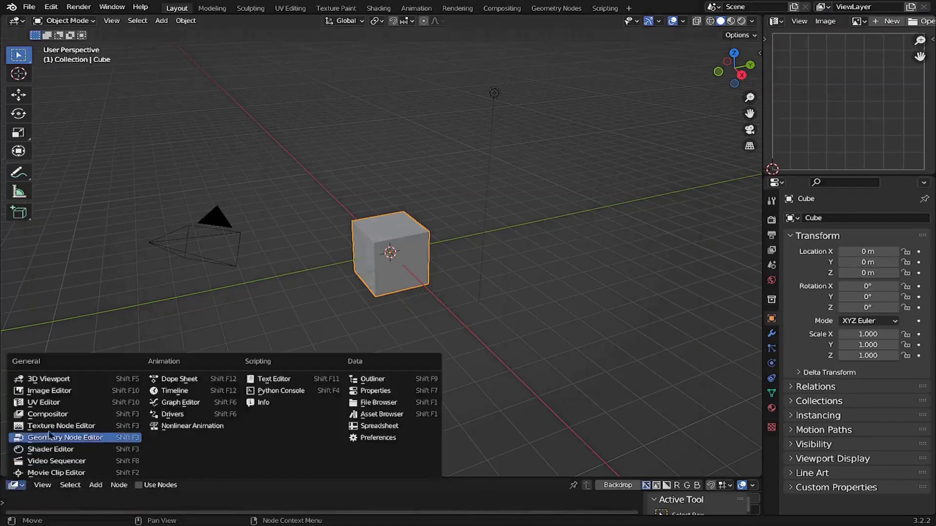
{"action": "left_click", "coordinate": [175, 390]}
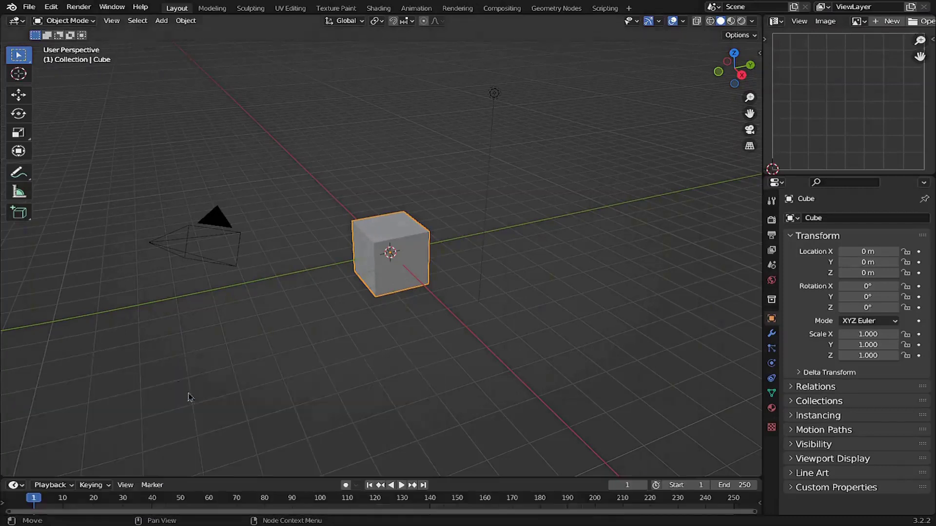
Switch the 3D Viewport area to the Shader Editor and back to the 3D Viewport
{"action": "left_click", "coordinate": [18, 21]}
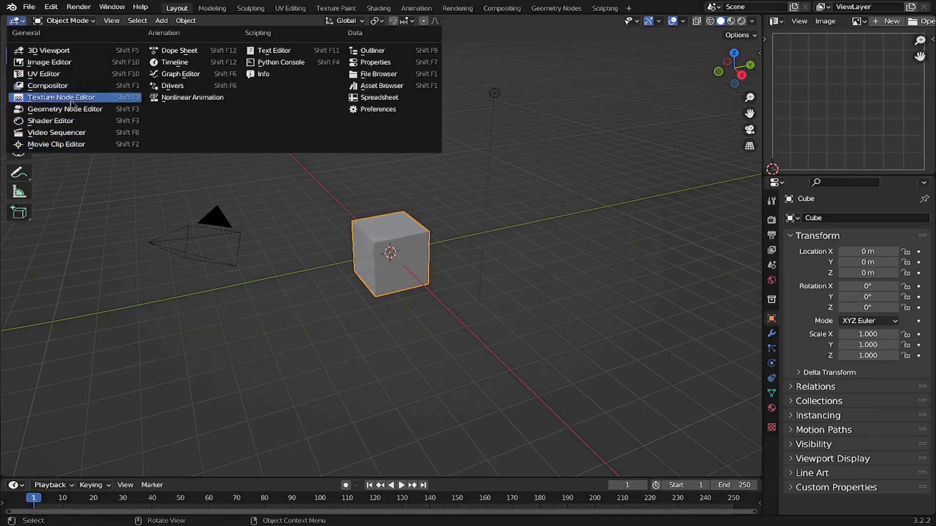
{"action": "left_click", "coordinate": [50, 121]}
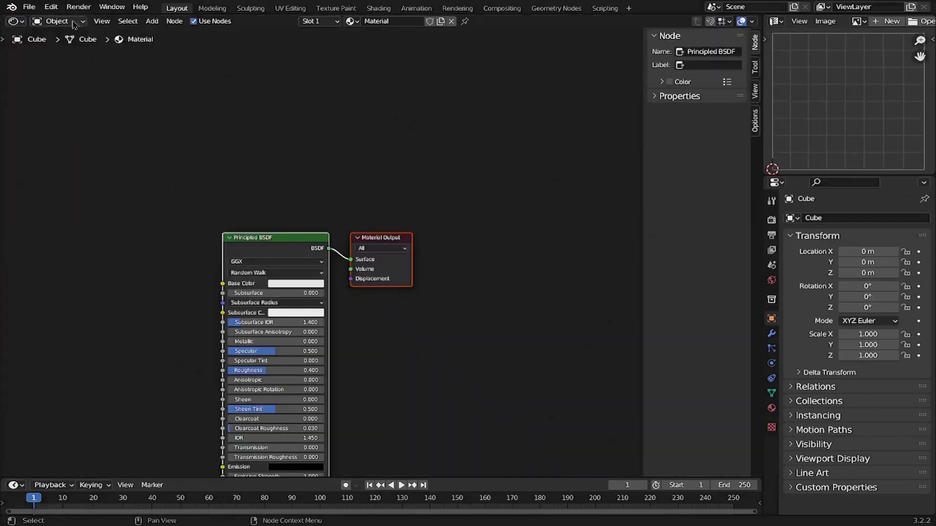
{"action": "left_click", "coordinate": [25, 23]}
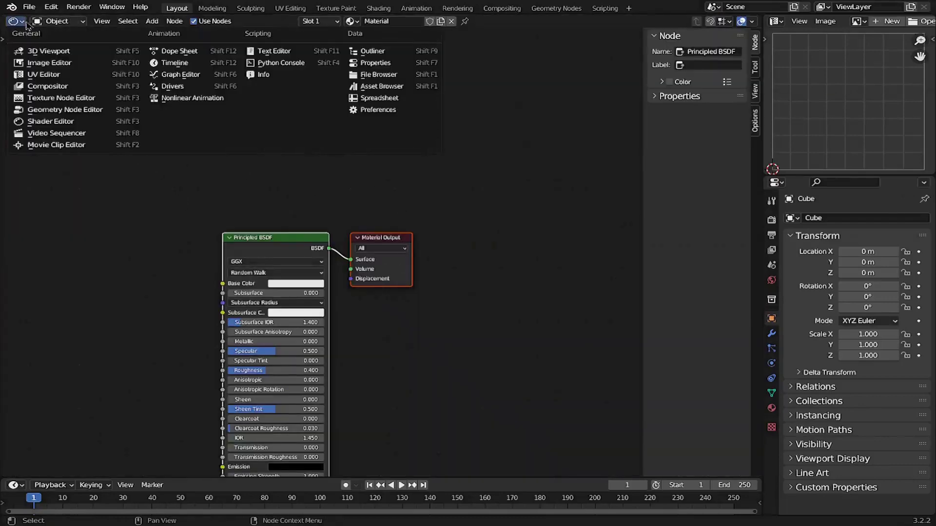
{"action": "left_click", "coordinate": [45, 55]}
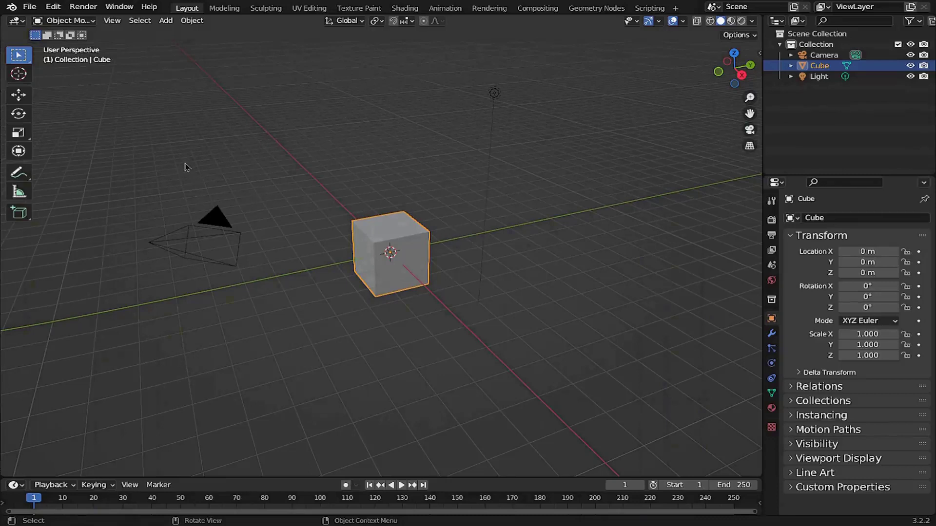
Enable Screencast Keys in the 3D Viewport's sidebar and hide the sidebar again
{"action": "middle_click_drag", "start_coordinate": [335, 277], "coordinate": [406, 278]}
{"action": "key", "text": "n"}
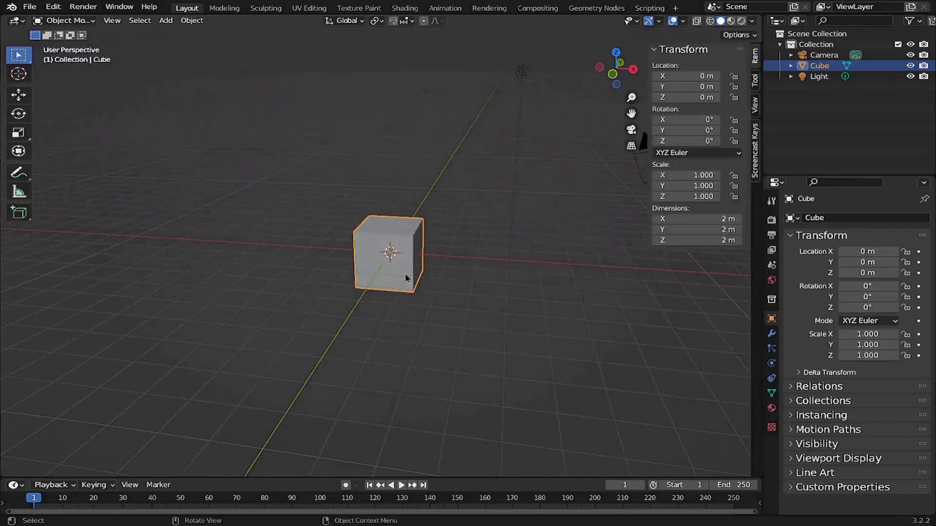
{"action": "left_click", "coordinate": [754, 151]}
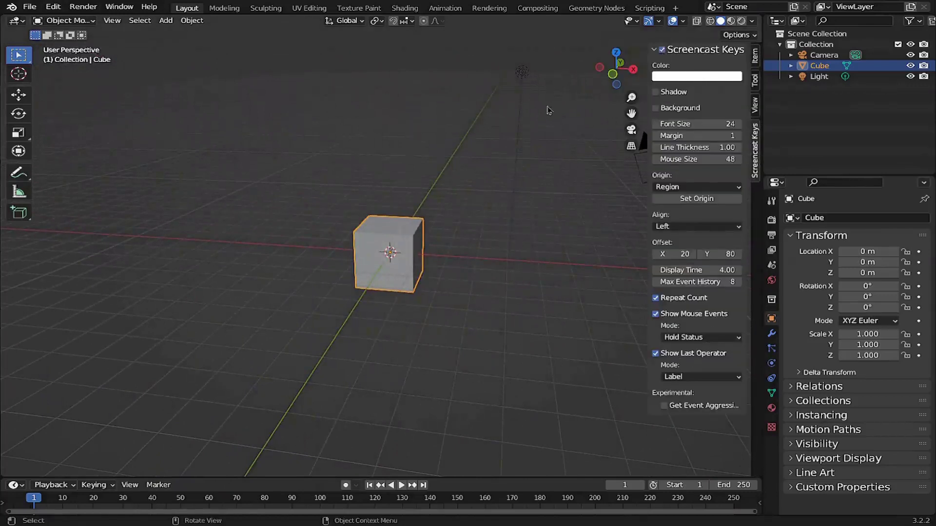
{"action": "key", "text": "n"}
Orbit, pan and zoom the 3D Viewport around the cube, deselect everything and snap to the bottom orthographic view
{"action": "middle_click_drag", "start_coordinate": [383, 191], "coordinate": [489, 207]}
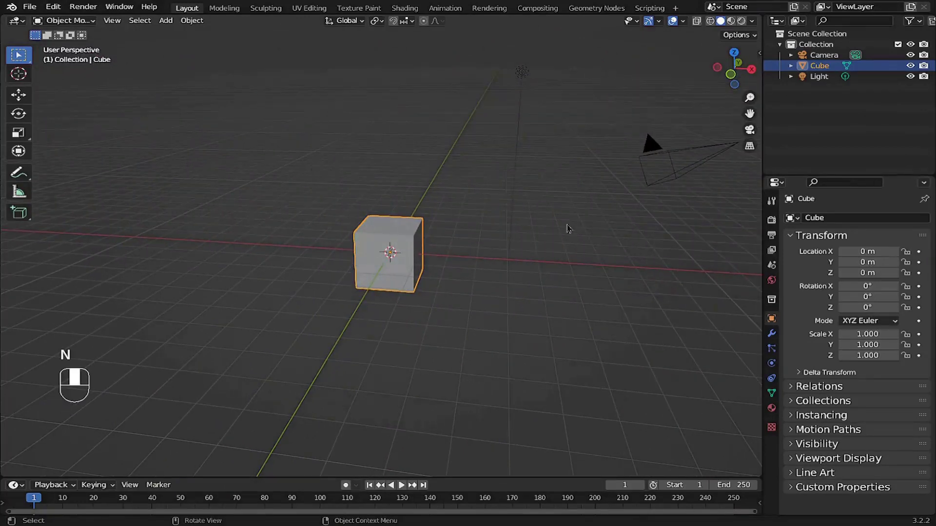
{"action": "middle_click_drag", "start_coordinate": [307, 273], "coordinate": [671, 270], "text": "alt"}
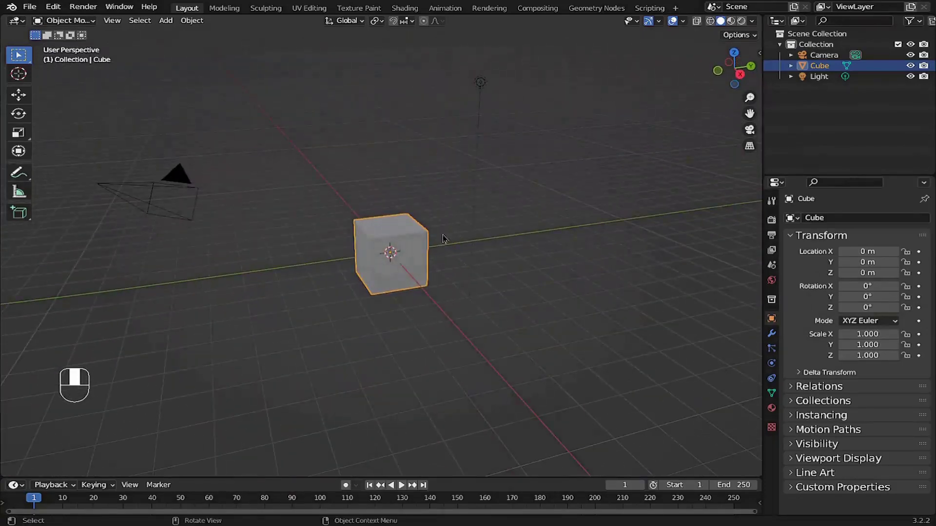
{"action": "key", "text": "shift"}
{"action": "middle_click_drag", "start_coordinate": [484, 241], "coordinate": [401, 247], "text": "shift"}
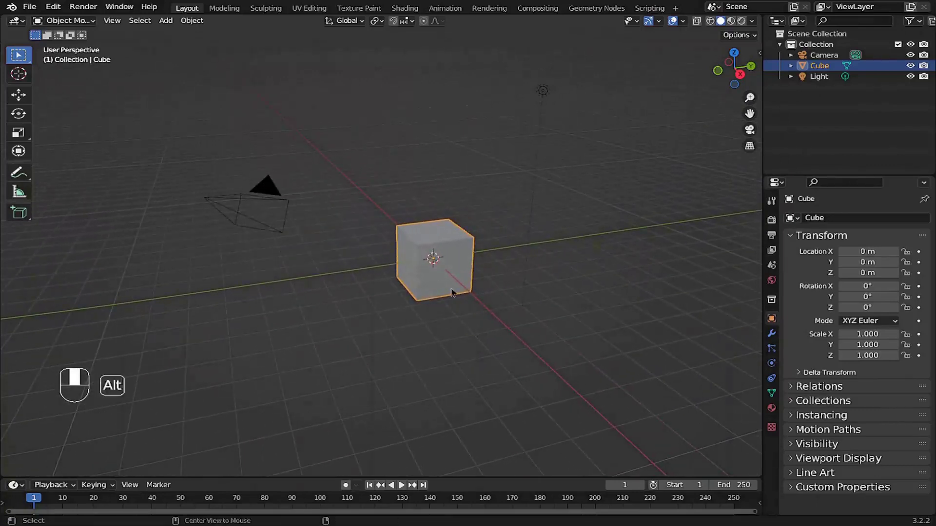
{"action": "key", "text": "alt+a"}
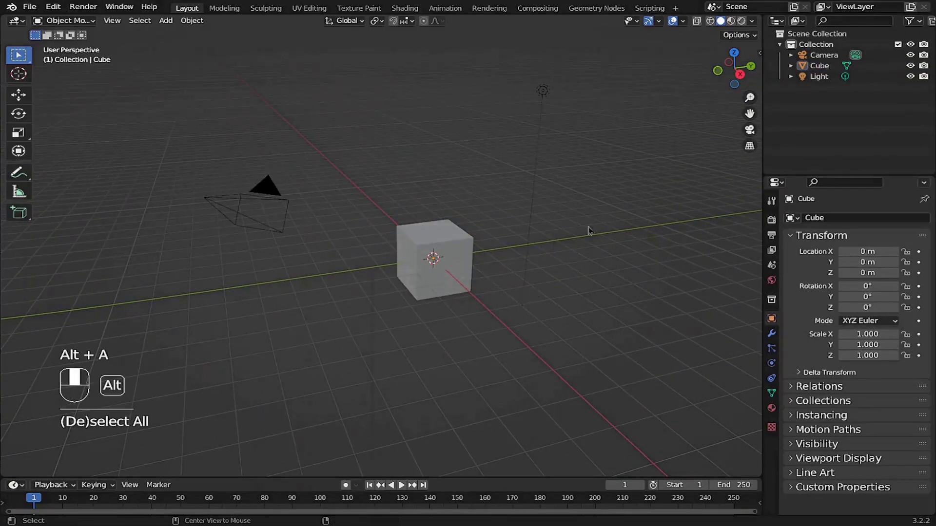
{"action": "middle_click_drag", "start_coordinate": [589, 230], "coordinate": [510, 178], "text": "alt"}
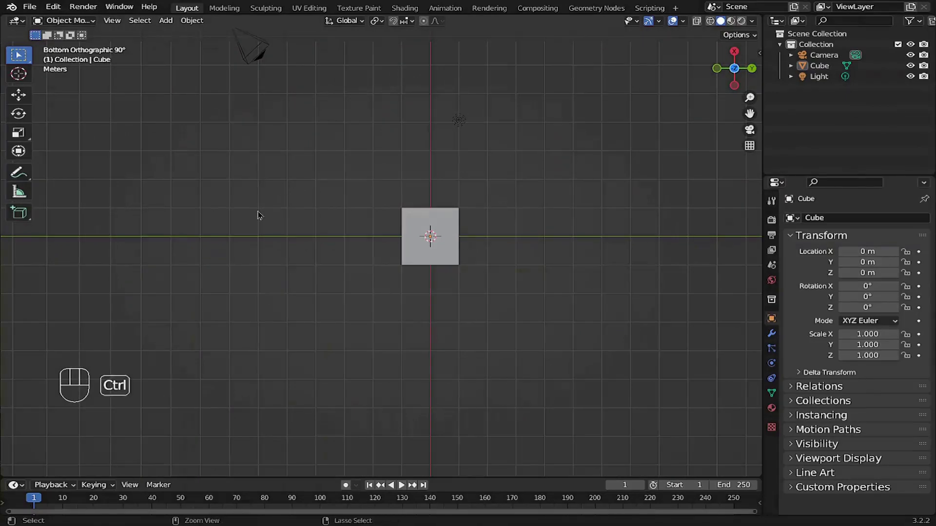
{"action": "middle_click_drag", "start_coordinate": [258, 216], "coordinate": [320, 234], "text": "ctrl"}
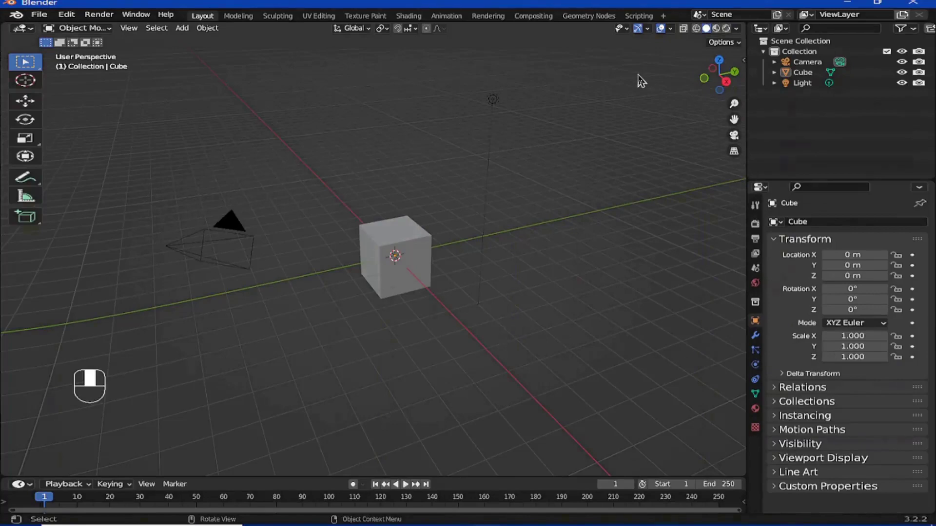
{"action": "key", "text": "super+plus"}
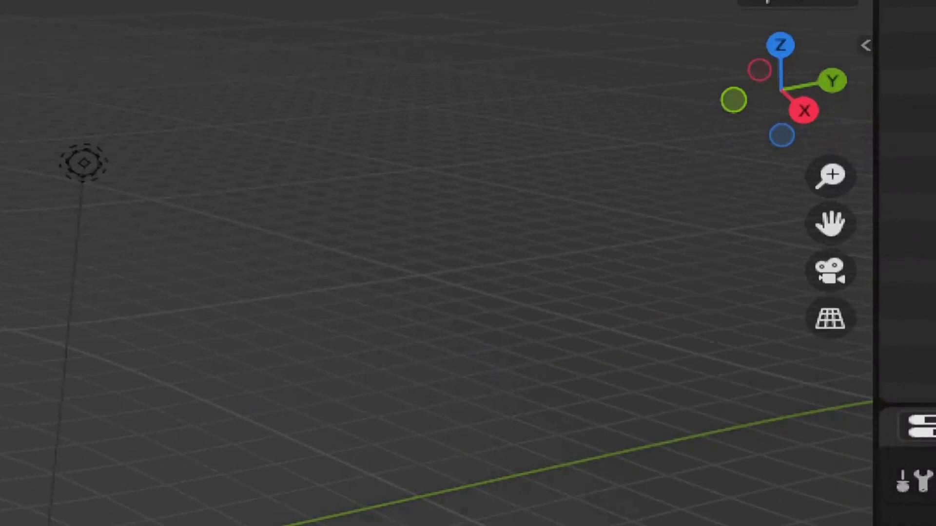
{"action": "key", "text": "super+plus"}
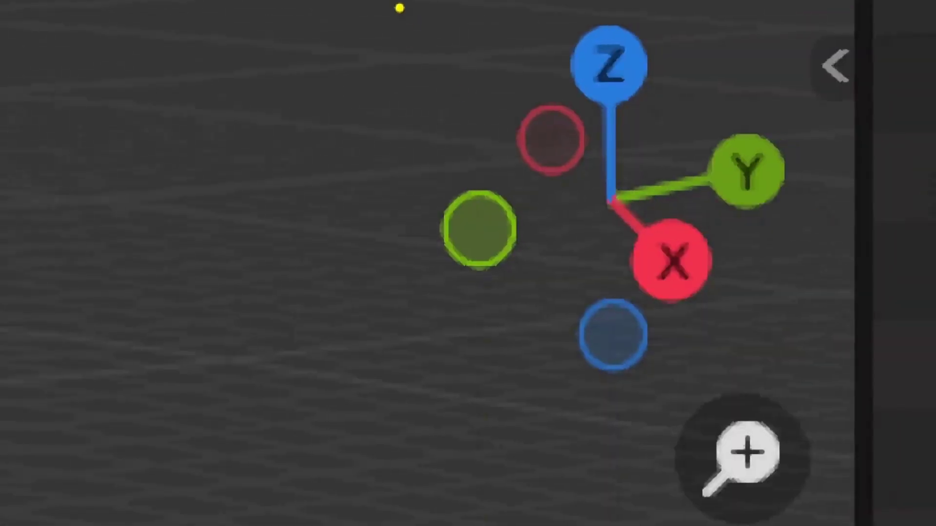
{"action": "left_click_drag", "start_coordinate": [399, 10], "coordinate": [807, 364]}
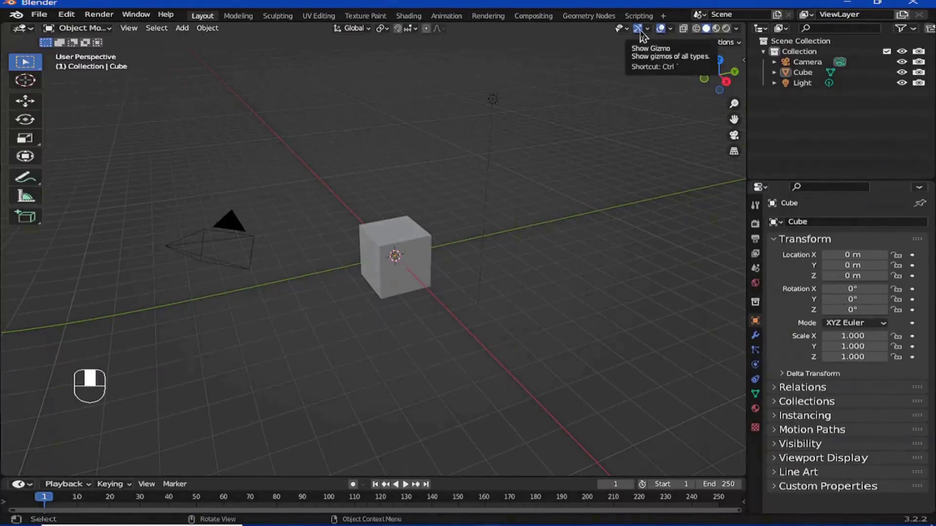
Toggle the display of all viewport gizmos off and back on twice
{"action": "key", "text": "super+plus"}
{"action": "key", "text": "super+plus"}
{"action": "key", "text": "super+plus"}
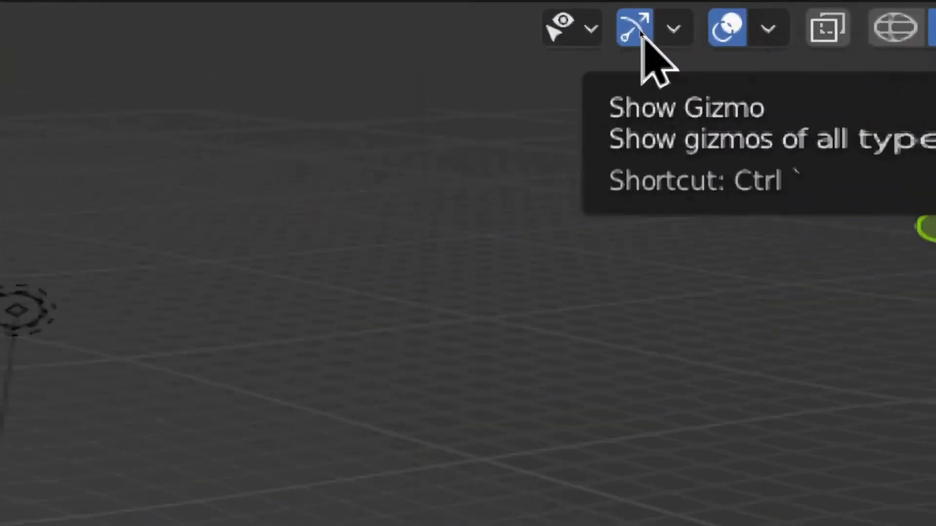
{"action": "left_click", "coordinate": [640, 32]}
{"action": "left_click", "coordinate": [641, 33]}
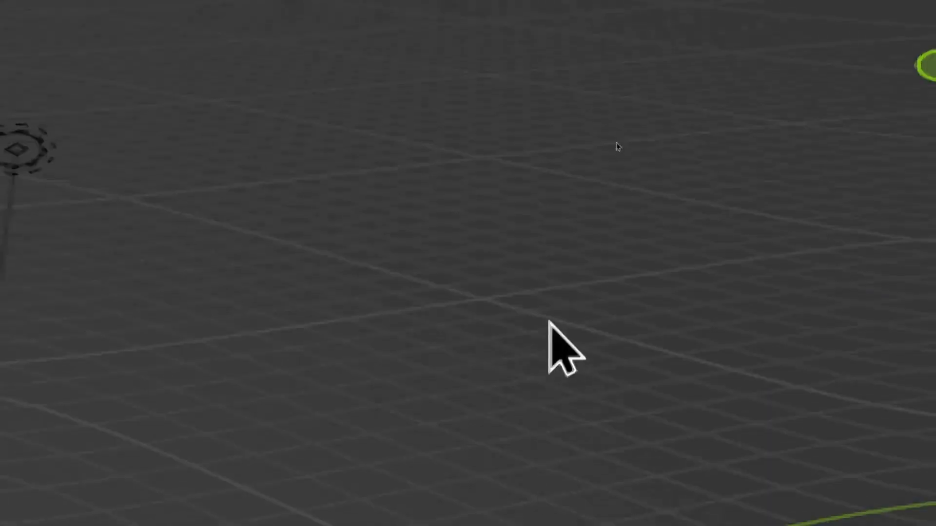
{"action": "key", "text": "super+minus"}
{"action": "key", "text": "super+minus"}
{"action": "key", "text": "super+minus"}
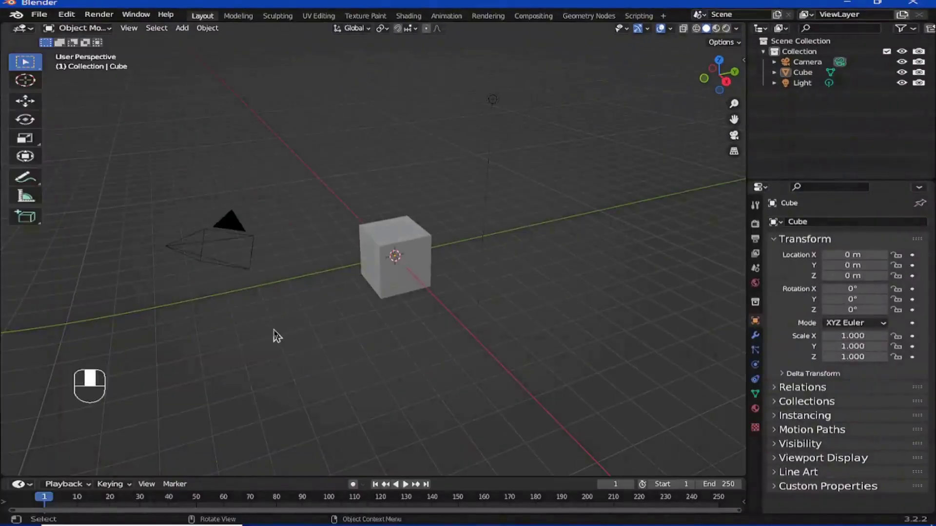
{"action": "key", "text": "ctrl"}
{"action": "key", "text": "ctrl+grave"}
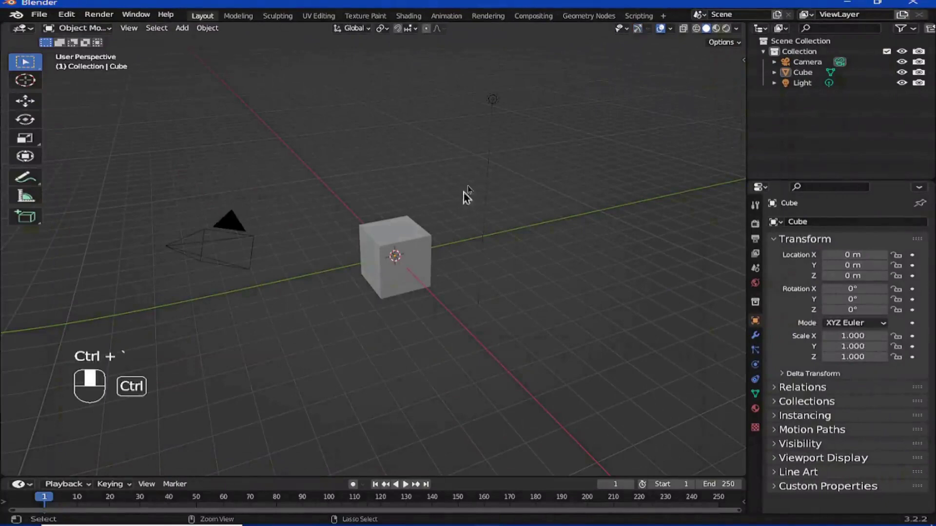
{"action": "key", "text": "ctrl+grave"}
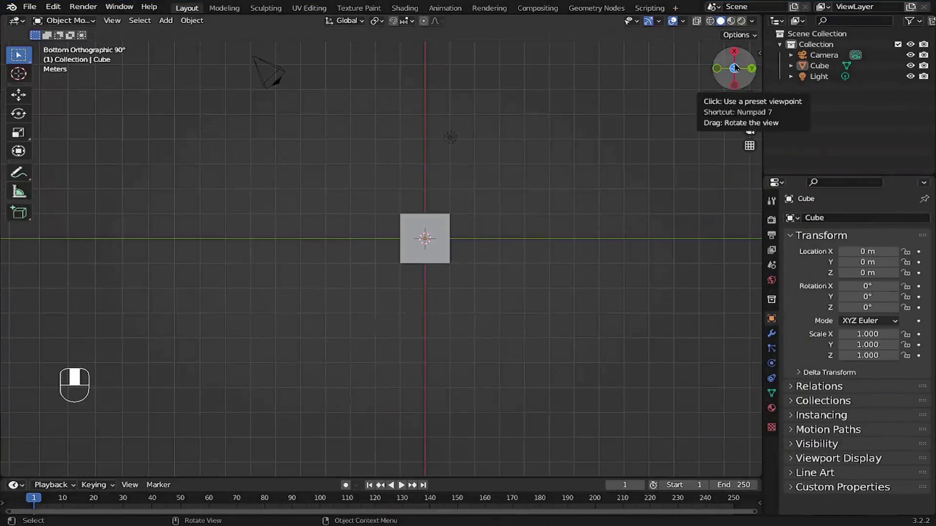
Rotate the view with the navigation gizmo, zoom into the cube and frame all objects in the viewport
{"action": "left_click_drag", "start_coordinate": [736, 68], "coordinate": [427, 137]}
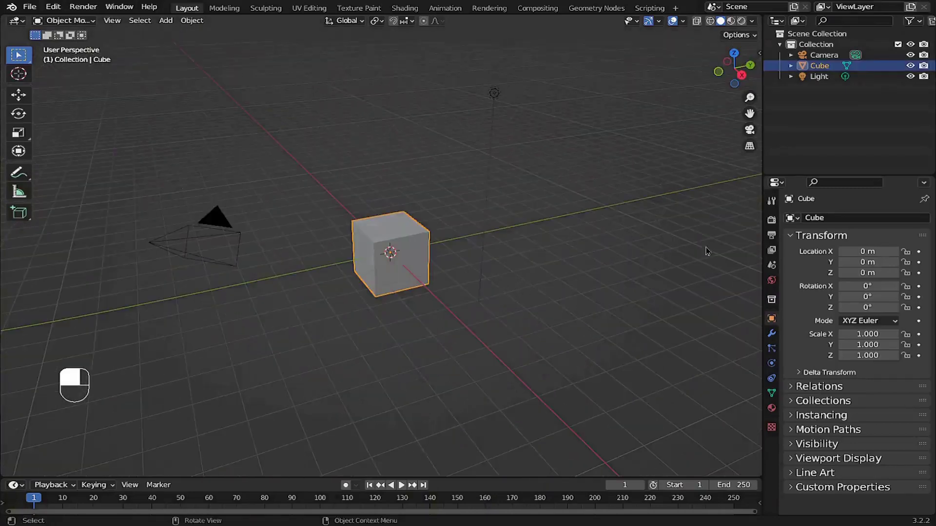
{"action": "left_click_drag", "start_coordinate": [751, 98], "coordinate": [751, 42]}
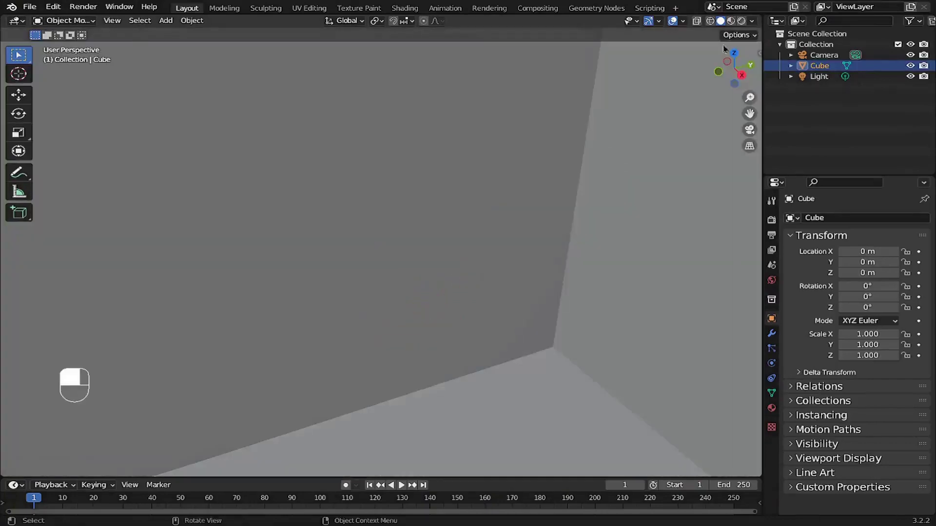
{"action": "left_click_drag", "start_coordinate": [750, 98], "coordinate": [751, 97]}
{"action": "key", "text": "Home"}
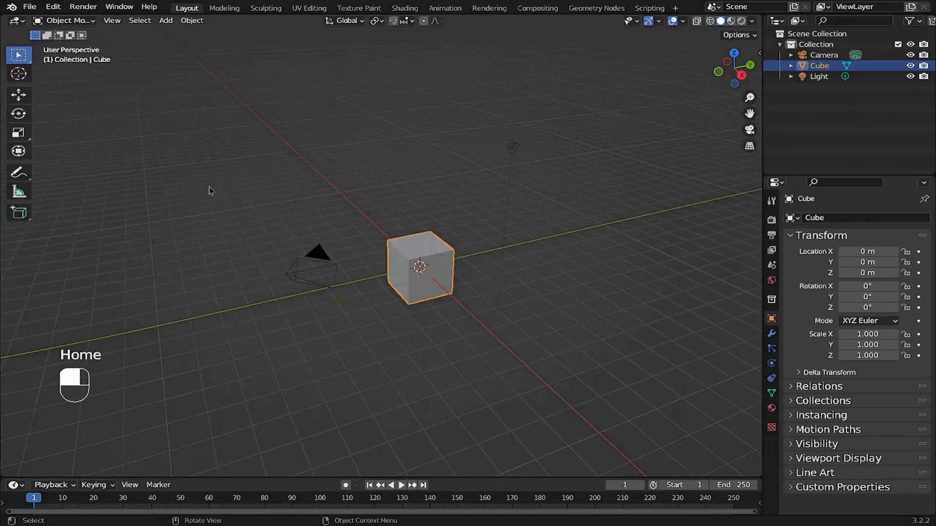
Pan the view away from the deselected cube, frame all objects again and pan with the Move View gizmo
{"action": "middle_click_drag", "start_coordinate": [173, 204], "coordinate": [351, 192], "text": "shift"}
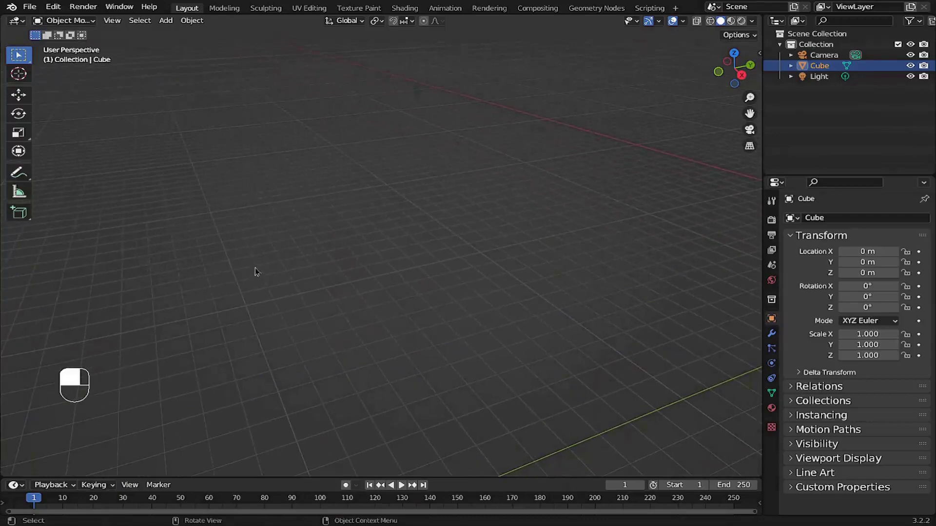
{"action": "left_click", "coordinate": [185, 234]}
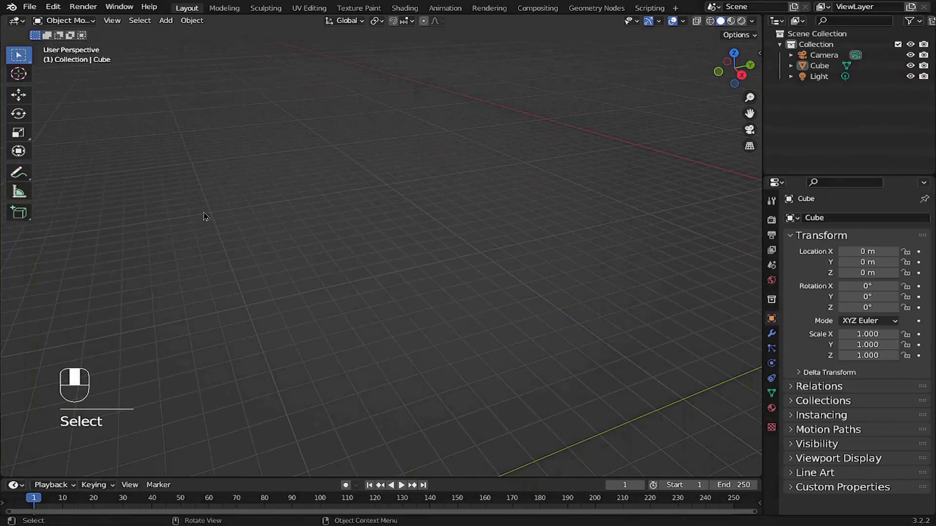
{"action": "key", "text": "Home"}
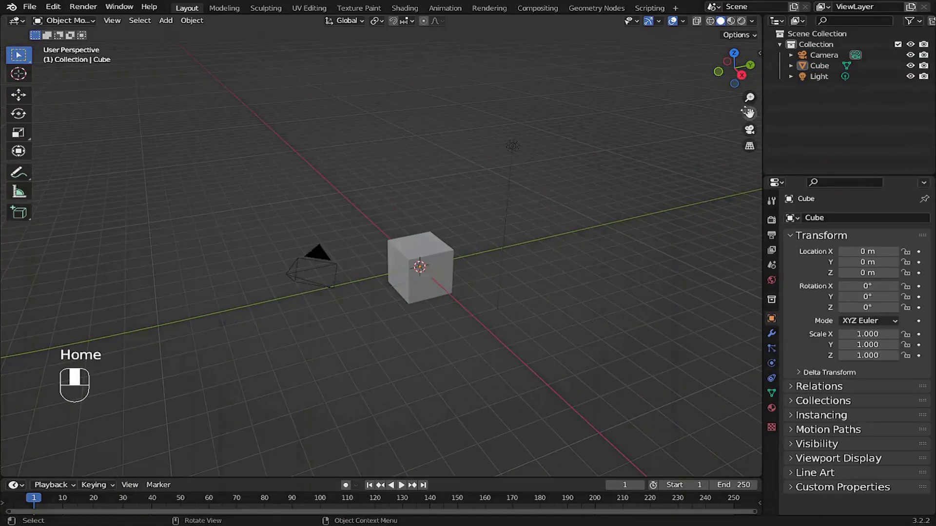
{"action": "left_click_drag", "start_coordinate": [751, 112], "coordinate": [690, 61]}
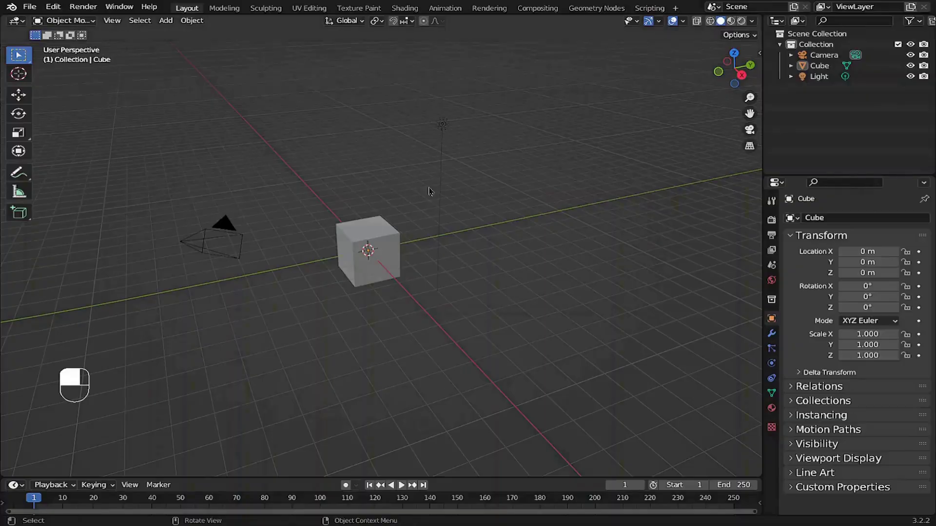
Start a new General file without saving the current one, and deselect the default cube
{"action": "left_click", "coordinate": [30, 7]}
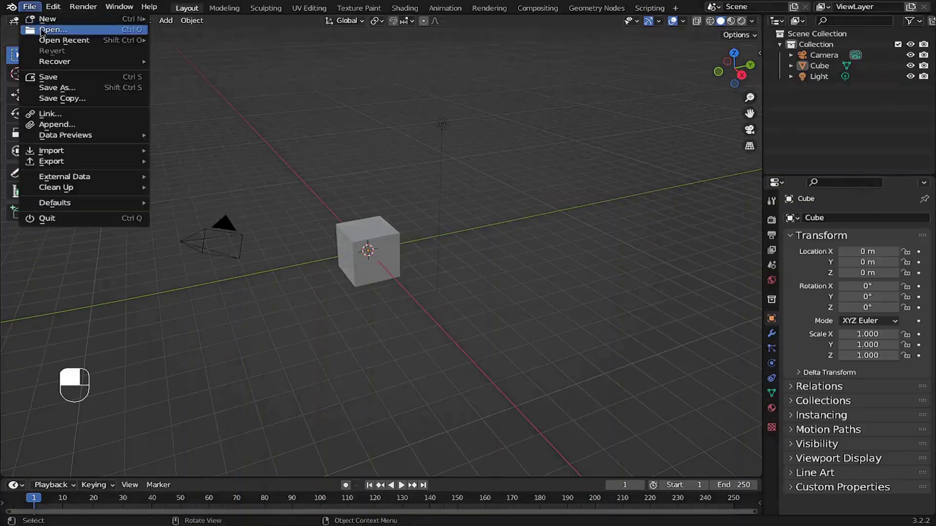
{"action": "mouse_move", "coordinate": [57, 25]}
{"action": "left_click", "coordinate": [223, 20]}
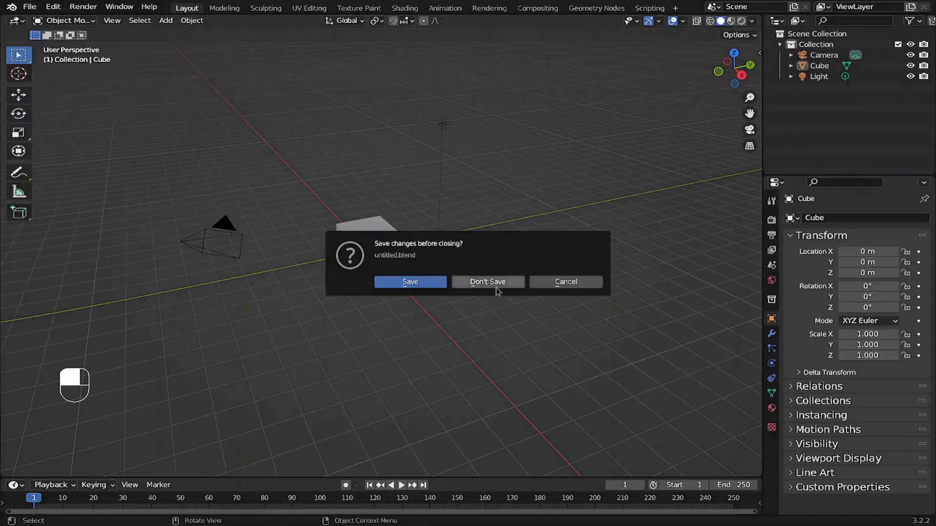
{"action": "left_click", "coordinate": [496, 290]}
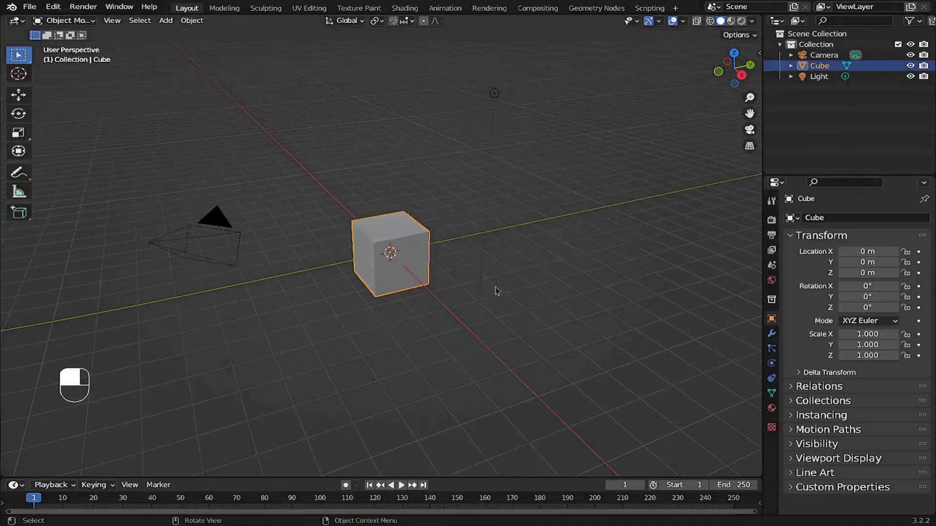
{"action": "left_click", "coordinate": [562, 280]}
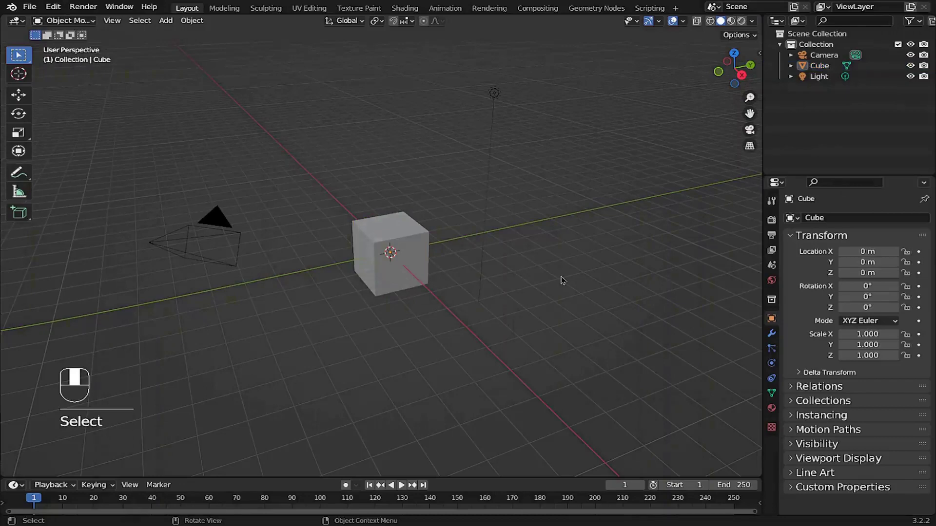
Orbit the view up over the cube in six increments and back down by the same amount
{"action": "key", "text": "KP_8"}
{"action": "key", "text": "KP_8"}
{"action": "key", "text": "KP_8"}
{"action": "key", "text": "KP_8"}
{"action": "key", "text": "KP_8"}
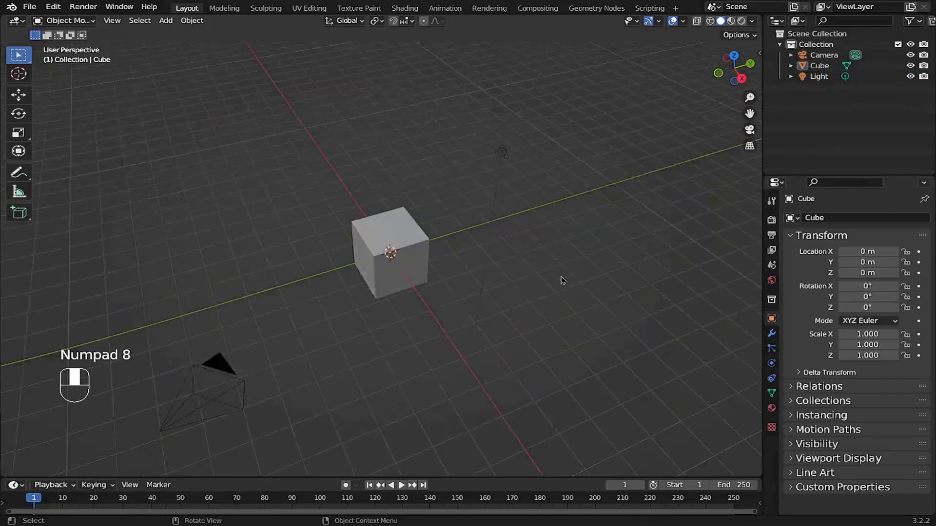
{"action": "key", "text": "KP_8"}
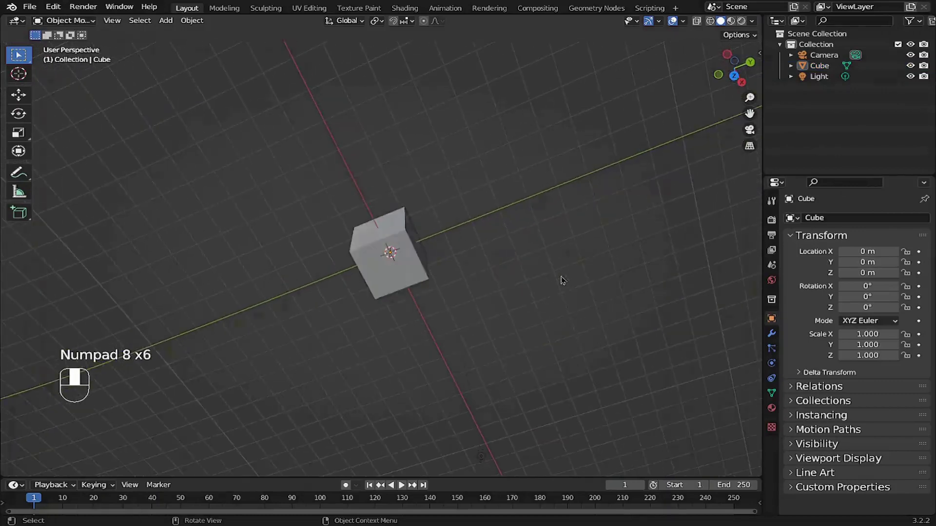
{"action": "key", "text": "KP_2"}
{"action": "key", "text": "KP_2"}
{"action": "key", "text": "KP_2"}
{"action": "key", "text": "KP_2"}
{"action": "key", "text": "KP_2"}
{"action": "key", "text": "KP_2"}
Orbit the view around the cube by 11 increments to the right and 16 increments to the left
{"action": "key", "text": "KP_6"}
{"action": "key", "text": "KP_6"}
{"action": "key", "text": "KP_6"}
{"action": "key", "text": "KP_6"}
{"action": "key", "text": "KP_6"}
{"action": "key", "text": "KP_6"}
{"action": "key", "text": "KP_6"}
{"action": "key", "text": "KP_6"}
{"action": "key", "text": "KP_6"}
{"action": "key", "text": "KP_6"}
{"action": "key", "text": "KP_6"}
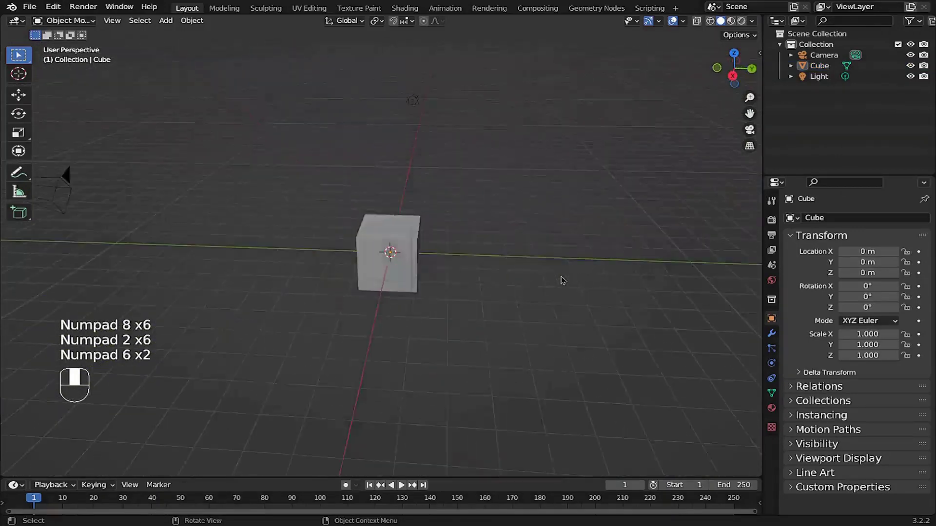
{"action": "key", "text": "KP_4"}
{"action": "key", "text": "KP_4"}
{"action": "key", "text": "KP_4"}
{"action": "key", "text": "KP_4"}
{"action": "key", "text": "KP_4"}
{"action": "key", "text": "KP_4"}
{"action": "key", "text": "KP_4"}
{"action": "key", "text": "KP_4"}
{"action": "key", "text": "KP_4"}
{"action": "key", "text": "KP_4"}
{"action": "key", "text": "KP_4"}
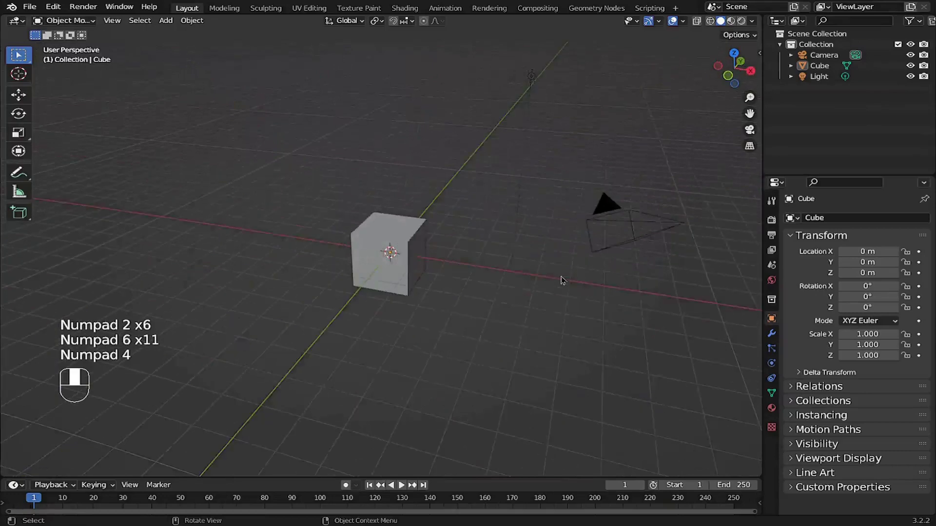
{"action": "key", "text": "KP_4"}
{"action": "key", "text": "KP_4"}
{"action": "key", "text": "KP_4"}
{"action": "key", "text": "KP_4"}
{"action": "key", "text": "KP_4"}
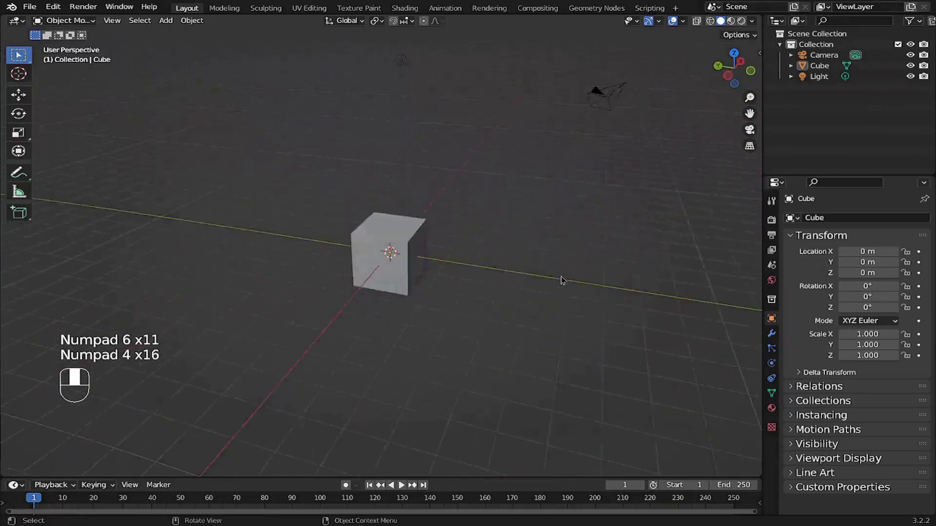
Tilt the view up by three increments and down by four to look at the cube from a low angle
{"action": "key", "text": "KP_8"}
{"action": "key", "text": "KP_8"}
{"action": "key", "text": "KP_8"}
{"action": "key", "text": "KP_2"}
{"action": "key", "text": "KP_2"}
{"action": "key", "text": "KP_2"}
{"action": "key", "text": "KP_2"}
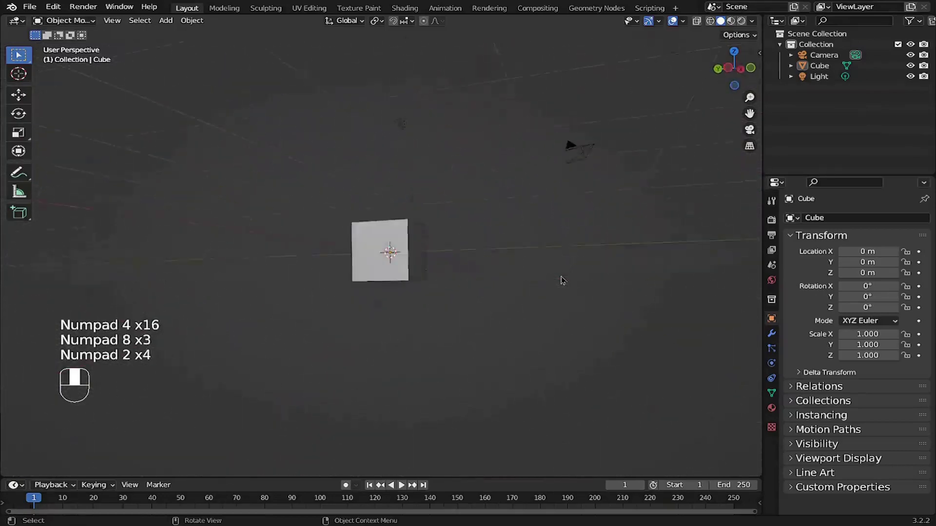
Orbit the low-angle view back and forth horizontally around the cube in short runs of increments
{"action": "key", "text": "KP_6"}
{"action": "key", "text": "KP_6"}
{"action": "key", "text": "KP_4"}
{"action": "key", "text": "KP_4"}
{"action": "key", "text": "KP_4"}
{"action": "key", "text": "KP_4"}
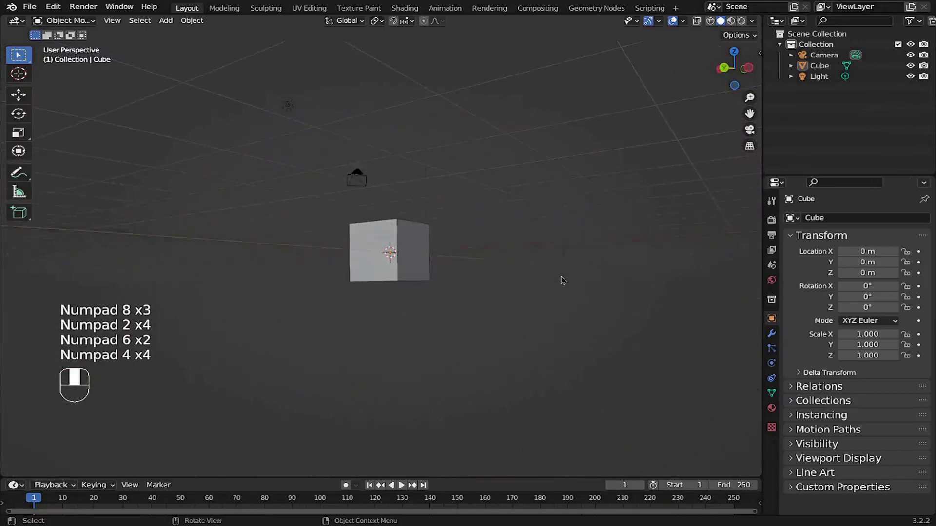
{"action": "key", "text": "KP_6"}
{"action": "key", "text": "KP_6"}
{"action": "key", "text": "KP_6"}
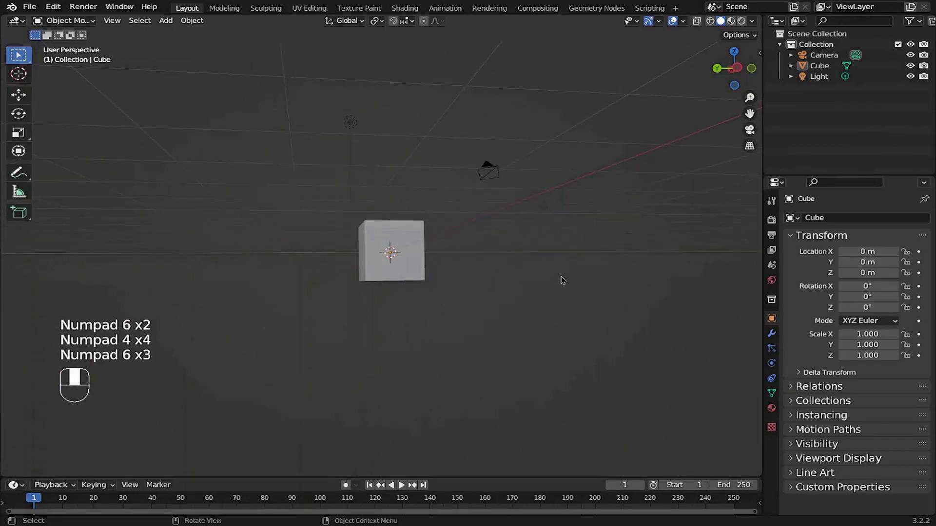
{"action": "key", "text": "KP_4"}
{"action": "key", "text": "KP_4"}
{"action": "key", "text": "KP_4"}
{"action": "key", "text": "KP_4"}
{"action": "key", "text": "KP_4"}
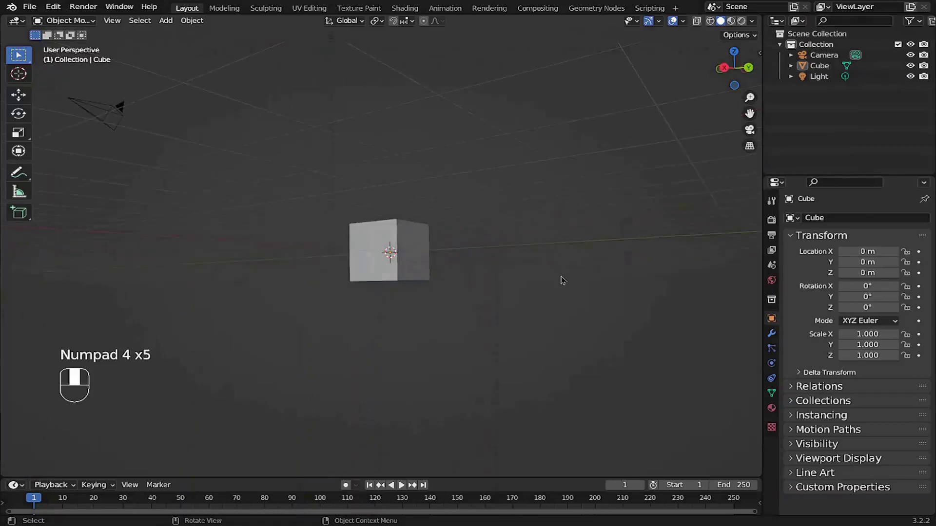
Start a new General file without saving the changes to the current one
{"action": "key", "text": "ctrl+n"}
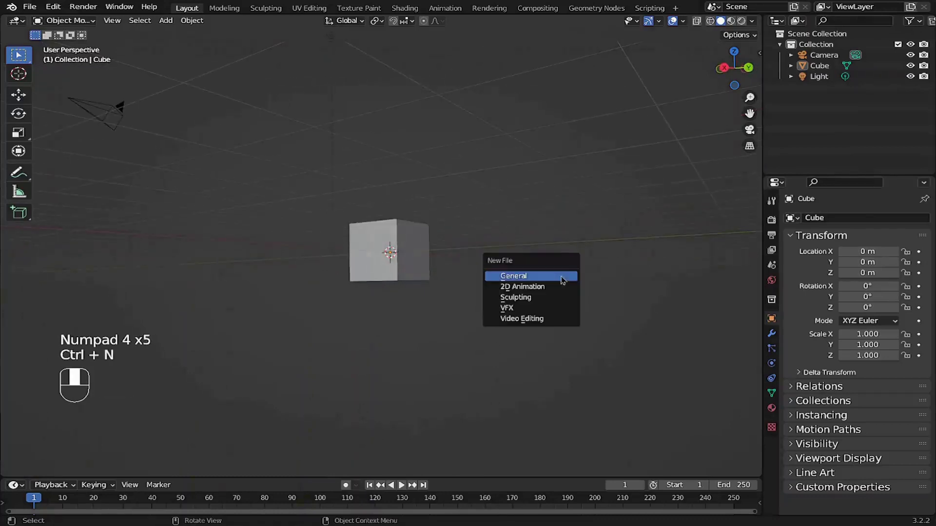
{"action": "left_click", "coordinate": [563, 280]}
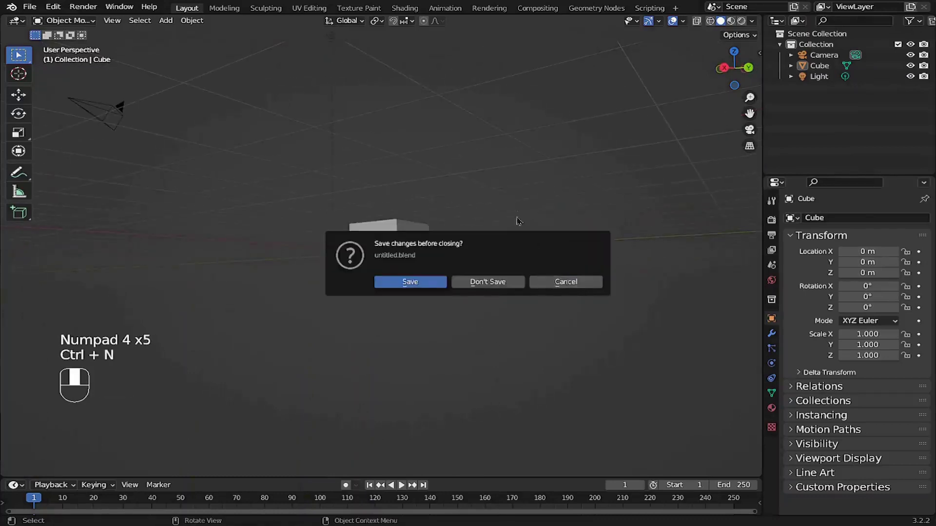
{"action": "left_click", "coordinate": [485, 282]}
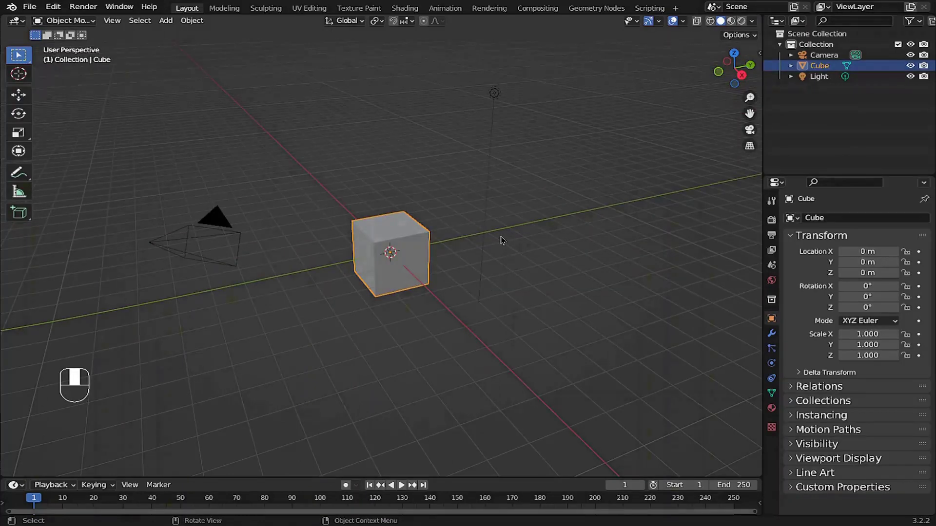
Orbit the view left in 24 increments to make a full turn around the selected cube
{"action": "key", "text": "KP_4"}
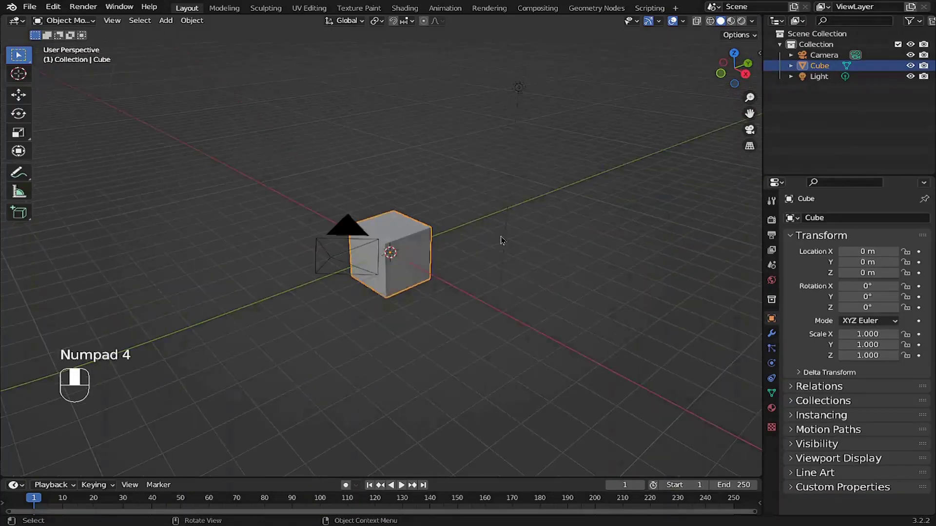
{"action": "key", "text": "KP_4"}
{"action": "key", "text": "KP_4"}
{"action": "key", "text": "KP_4"}
{"action": "key", "text": "KP_4"}
{"action": "key", "text": "KP_4"}
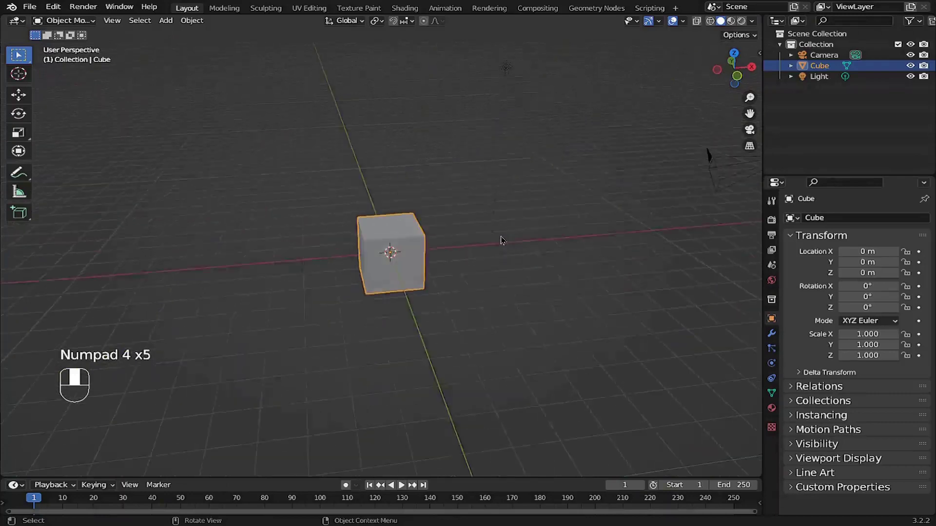
{"action": "key", "text": "KP_4"}
{"action": "key", "text": "KP_4"}
{"action": "key", "text": "KP_4"}
{"action": "key", "text": "KP_4"}
{"action": "key", "text": "KP_4"}
{"action": "key", "text": "KP_4"}
{"action": "key", "text": "KP_4"}
{"action": "key", "text": "KP_4"}
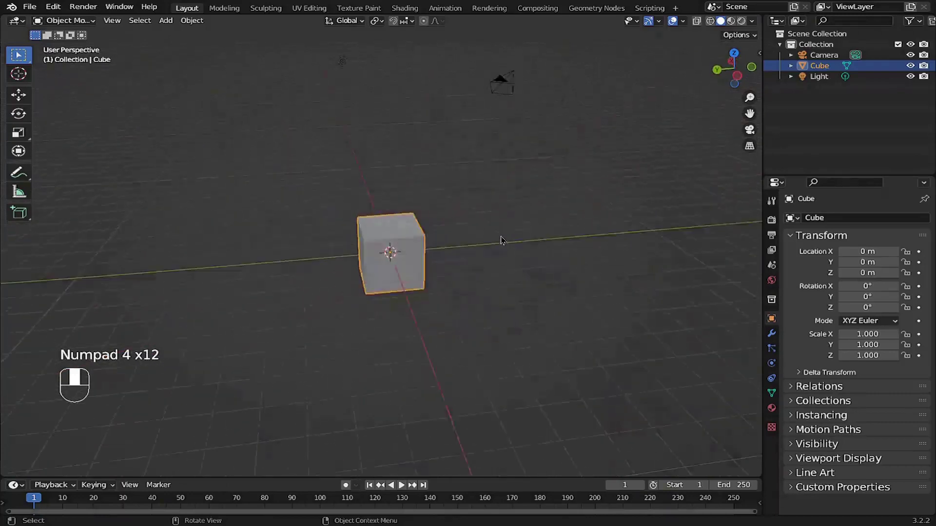
{"action": "key", "text": "KP_4"}
{"action": "key", "text": "KP_4"}
{"action": "key", "text": "KP_4"}
{"action": "key", "text": "KP_4"}
{"action": "key", "text": "KP_4"}
{"action": "key", "text": "KP_4"}
{"action": "key", "text": "KP_4"}
{"action": "key", "text": "KP_4"}
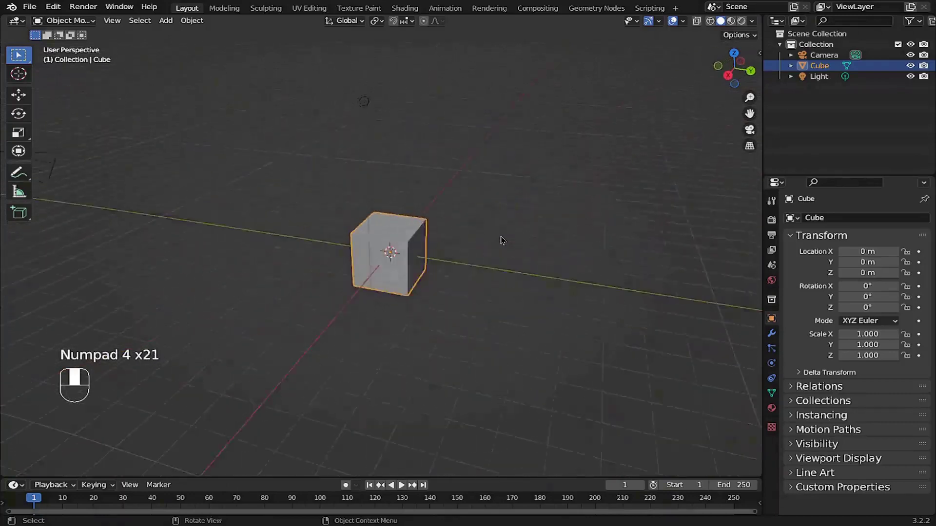
{"action": "key", "text": "KP_4"}
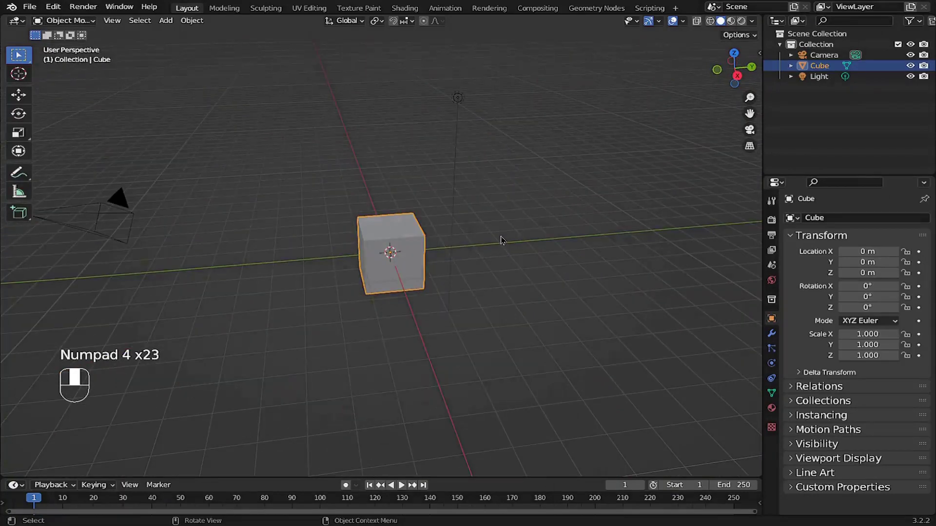
{"action": "key", "text": "KP_4"}
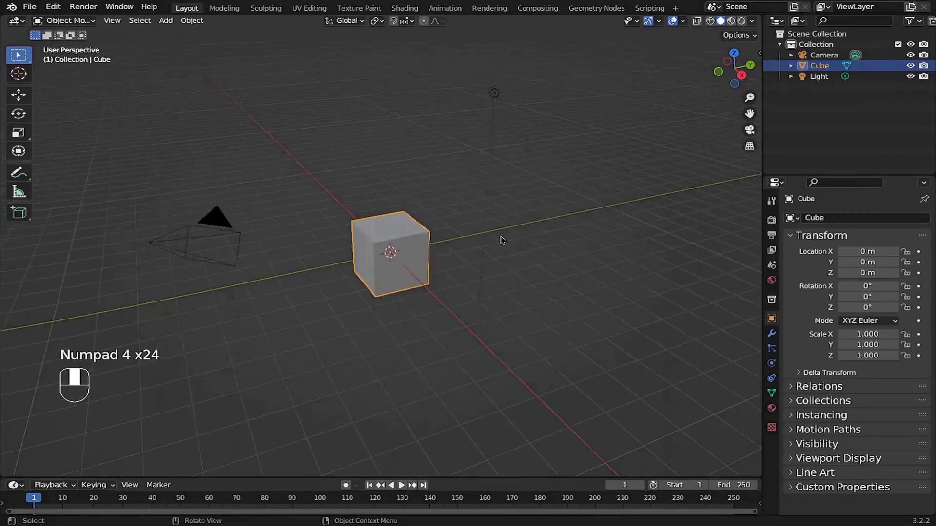
Orbit the view right in 24 increments to make a full turn in the opposite direction
{"action": "key", "text": "KP_6"}
{"action": "key", "text": "KP_6"}
{"action": "key", "text": "KP_6"}
{"action": "key", "text": "KP_6"}
{"action": "key", "text": "KP_6"}
{"action": "key", "text": "KP_6"}
{"action": "key", "text": "KP_6"}
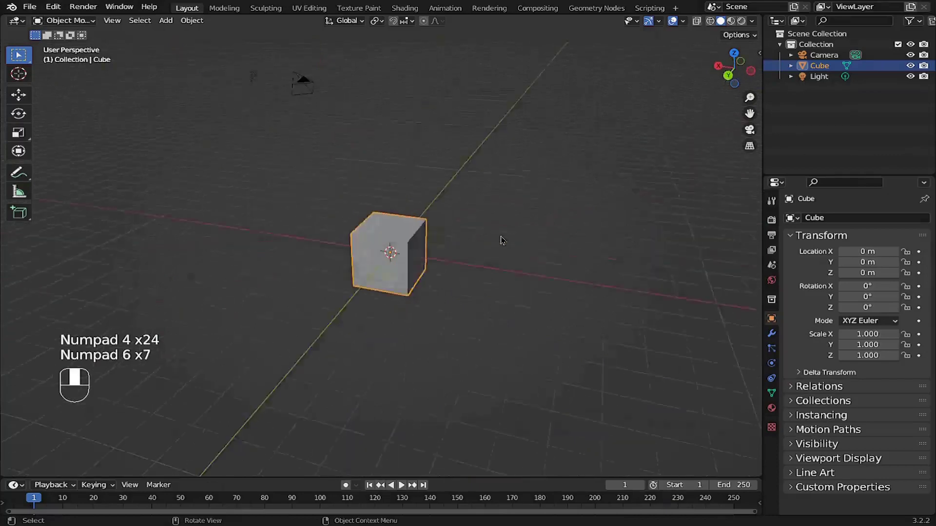
{"action": "key", "text": "KP_6"}
{"action": "key", "text": "KP_6"}
{"action": "key", "text": "KP_6"}
{"action": "key", "text": "KP_6"}
{"action": "key", "text": "KP_6"}
{"action": "key", "text": "KP_6"}
{"action": "key", "text": "KP_6"}
{"action": "key", "text": "KP_6"}
{"action": "key", "text": "KP_6"}
{"action": "key", "text": "KP_6"}
{"action": "key", "text": "KP_6"}
{"action": "key", "text": "KP_6"}
{"action": "key", "text": "KP_6"}
{"action": "key", "text": "KP_6"}
{"action": "key", "text": "KP_6"}
{"action": "key", "text": "KP_6"}
{"action": "key", "text": "KP_6"}
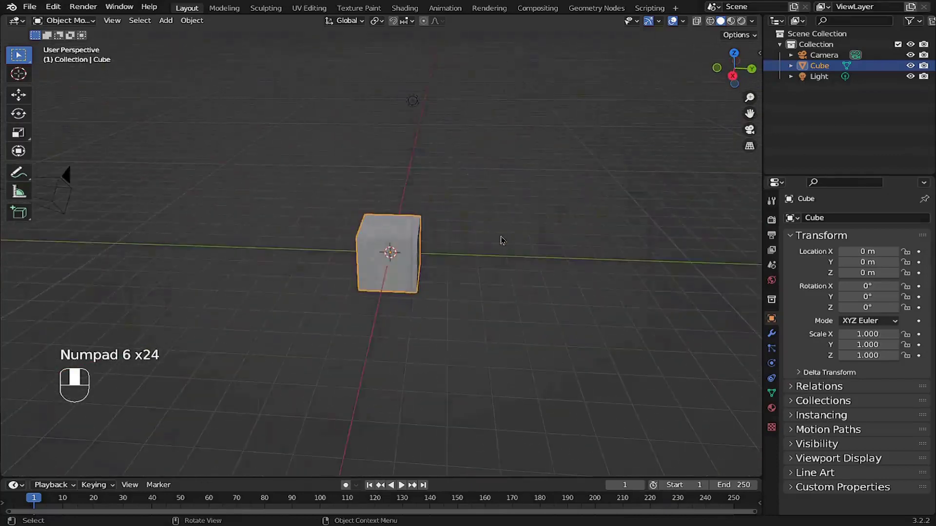
Orbit the view a few increments left and right around the cube, finishing near the default viewing angle
{"action": "key", "text": "KP_4"}
{"action": "key", "text": "KP_6"}
{"action": "key", "text": "KP_6"}
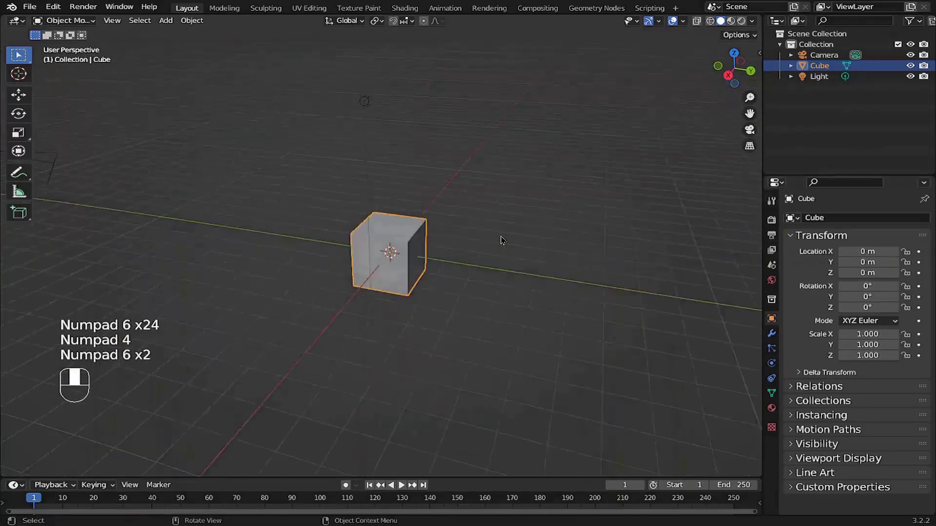
{"action": "key", "text": "KP_4"}
{"action": "key", "text": "KP_4"}
{"action": "key", "text": "KP_4"}
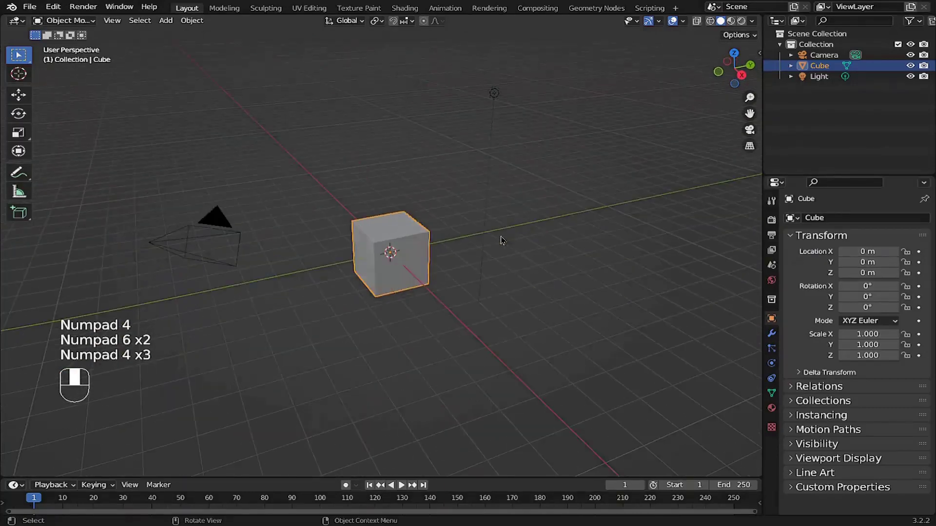
Orbit the view down in 14 increments, passing beneath the cube until the scene is upside down
{"action": "key", "text": "KP_2"}
{"action": "key", "text": "KP_2"}
{"action": "key", "text": "KP_2"}
{"action": "key", "text": "KP_2"}
{"action": "key", "text": "KP_2"}
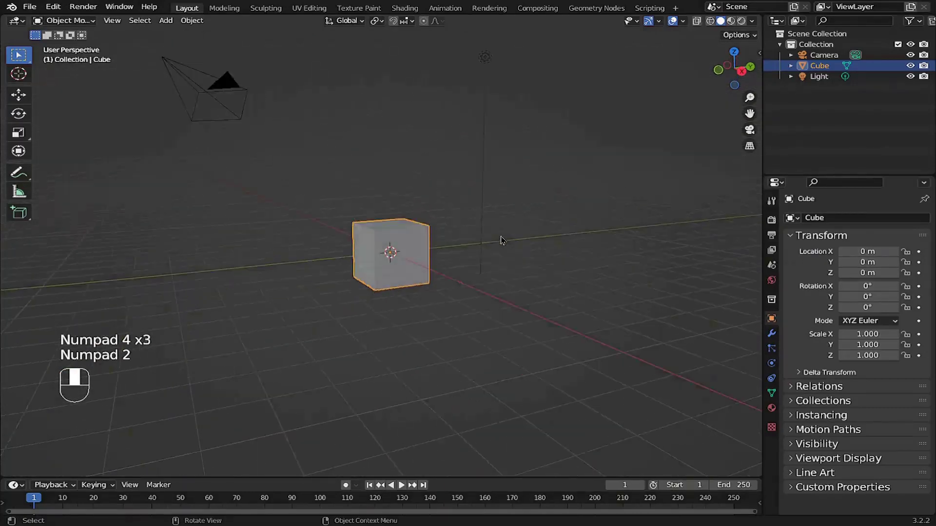
{"action": "key", "text": "KP_2"}
{"action": "key", "text": "KP_2"}
{"action": "key", "text": "KP_2"}
{"action": "key", "text": "KP_2"}
{"action": "key", "text": "KP_2"}
{"action": "key", "text": "KP_2"}
{"action": "key", "text": "KP_2"}
{"action": "key", "text": "KP_2"}
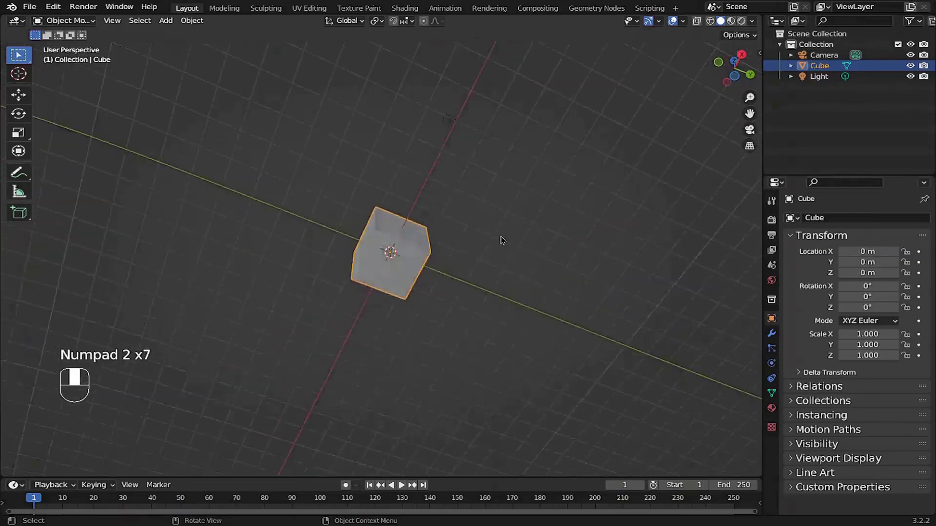
{"action": "key", "text": "KP_2"}
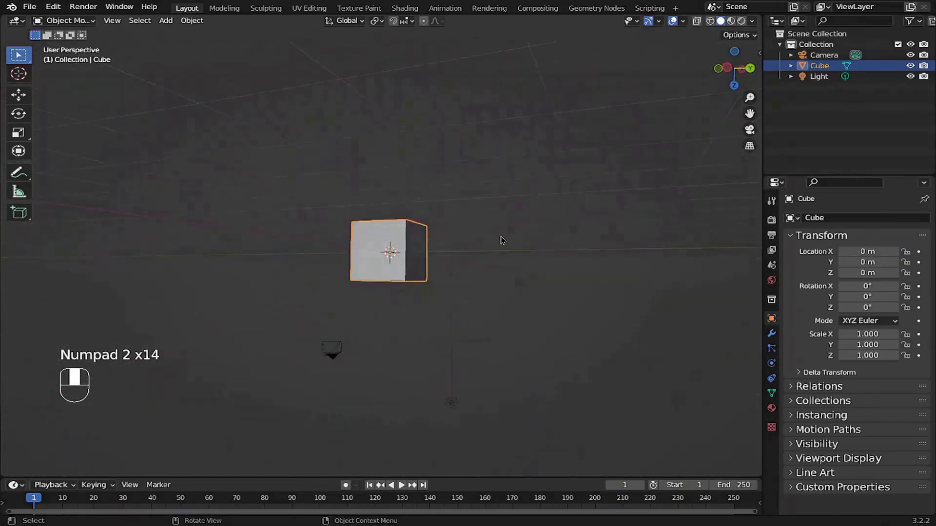
Tilt the upside-down view up by six increments and down again by four
{"action": "key", "text": "KP_8"}
{"action": "key", "text": "KP_8"}
{"action": "key", "text": "KP_8"}
{"action": "key", "text": "KP_8"}
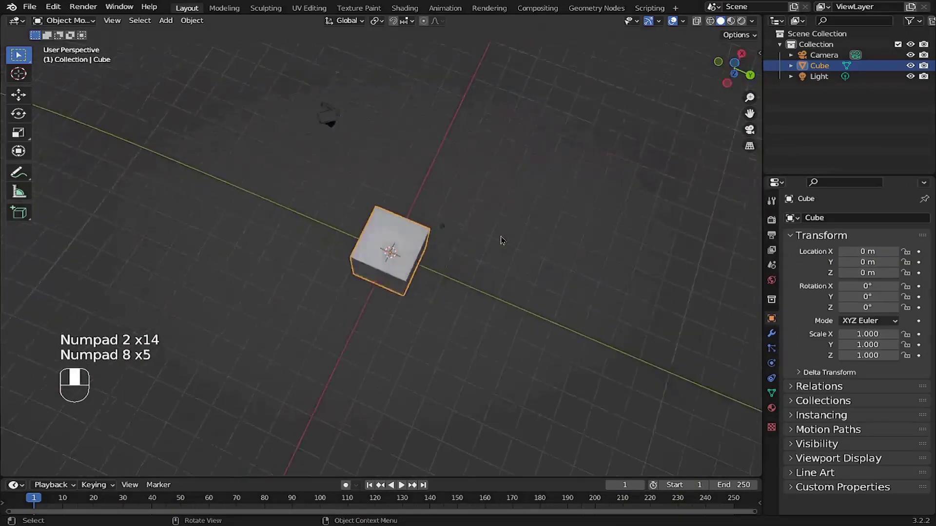
{"action": "key", "text": "KP_2"}
{"action": "key", "text": "KP_2"}
{"action": "key", "text": "KP_2"}
{"action": "key", "text": "KP_2"}
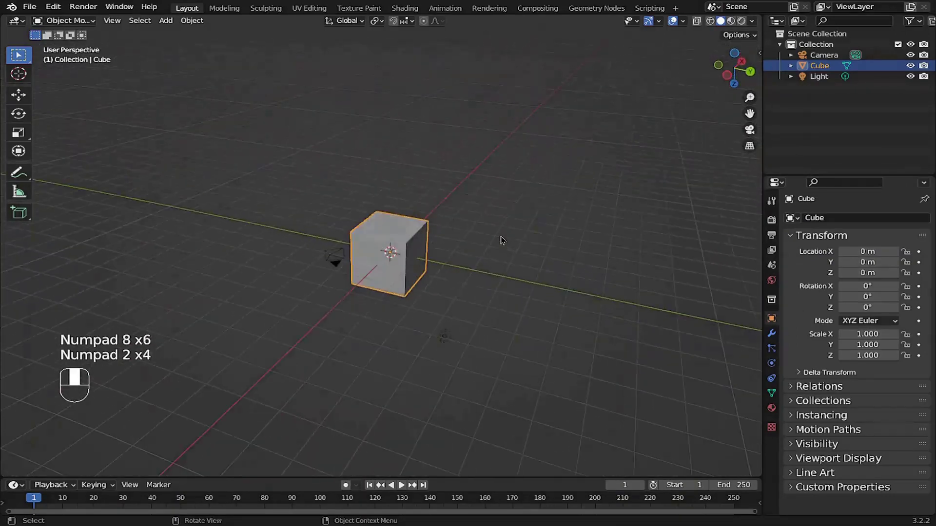
Orbit the view up in 14 increments to turn the scene upright and lower it by two increments
{"action": "key", "text": "KP_8"}
{"action": "key", "text": "KP_8"}
{"action": "key", "text": "KP_8"}
{"action": "key", "text": "KP_8"}
{"action": "key", "text": "KP_8"}
{"action": "key", "text": "KP_8"}
{"action": "key", "text": "KP_8"}
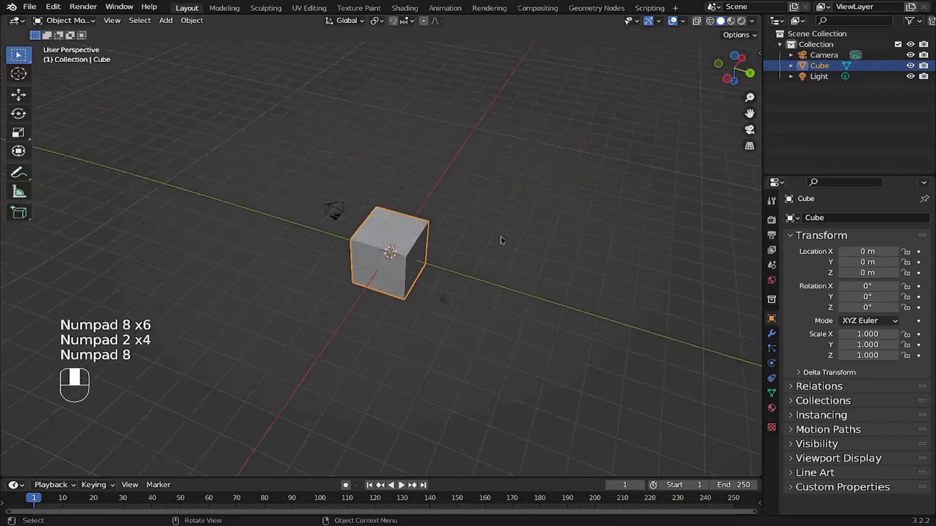
{"action": "key", "text": "KP_8"}
{"action": "key", "text": "KP_8"}
{"action": "key", "text": "KP_8"}
{"action": "key", "text": "KP_8"}
{"action": "key", "text": "KP_8"}
{"action": "key", "text": "KP_8"}
{"action": "key", "text": "KP_8"}
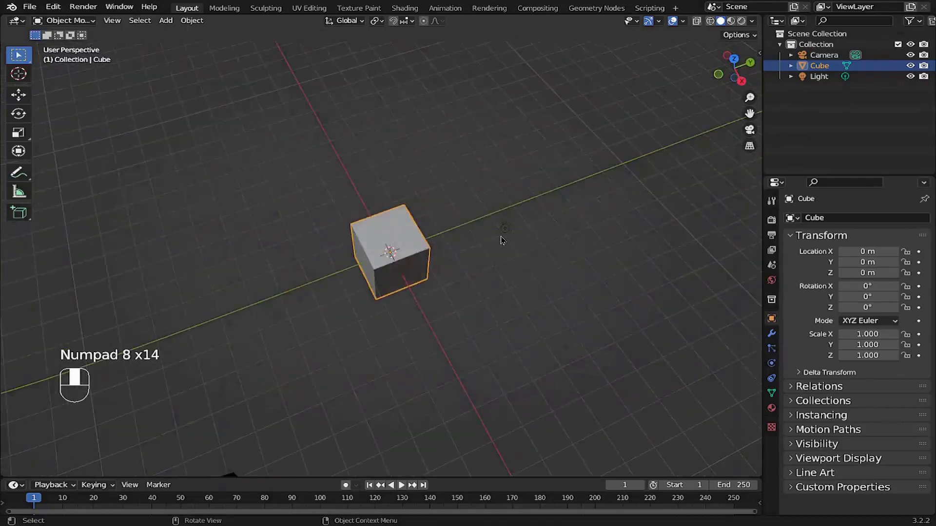
{"action": "key", "text": "KP_2"}
{"action": "key", "text": "KP_2"}
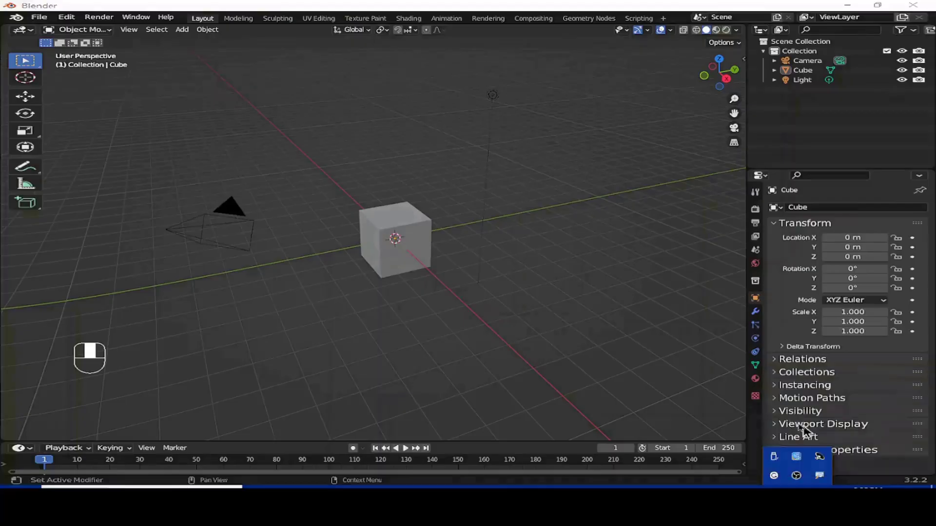
Select and deselect the cube, and orbit the view slightly with the navigation gizmo
{"action": "left_click", "coordinate": [395, 239]}
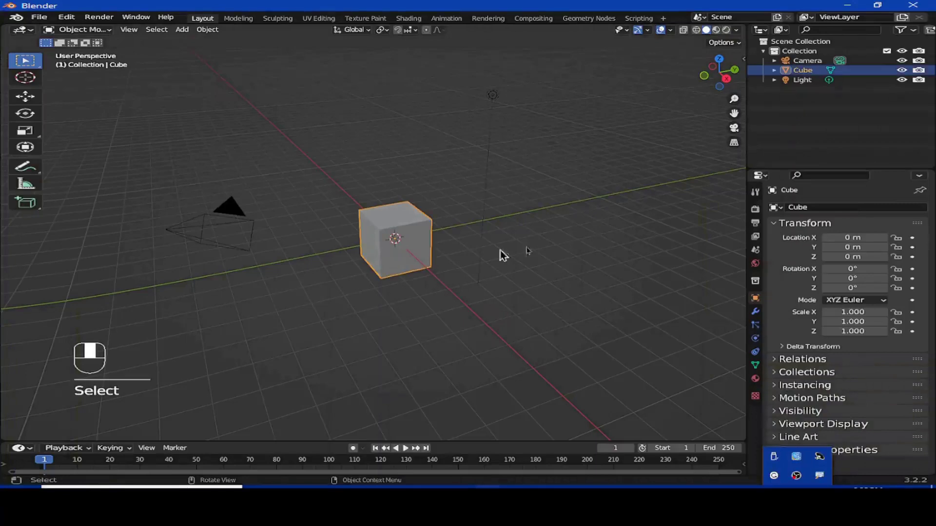
{"action": "left_click", "coordinate": [590, 234]}
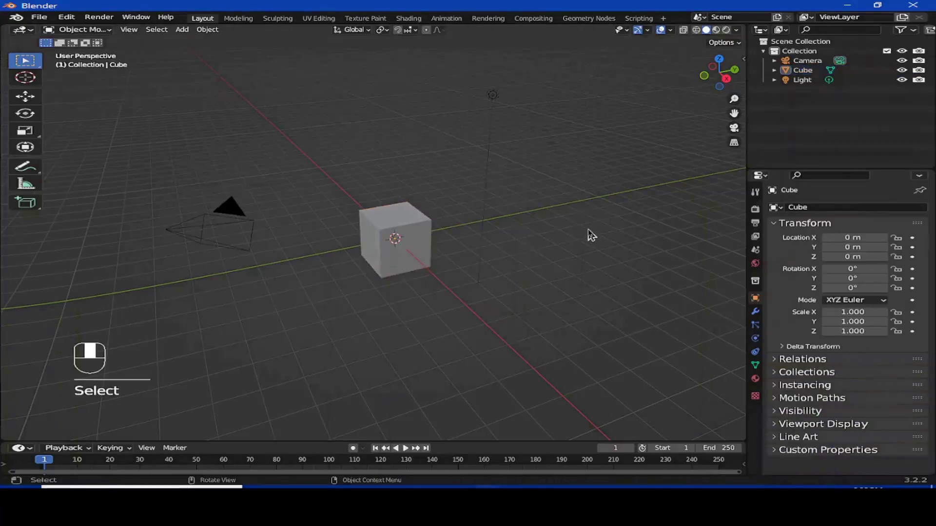
{"action": "key", "text": "super+plus"}
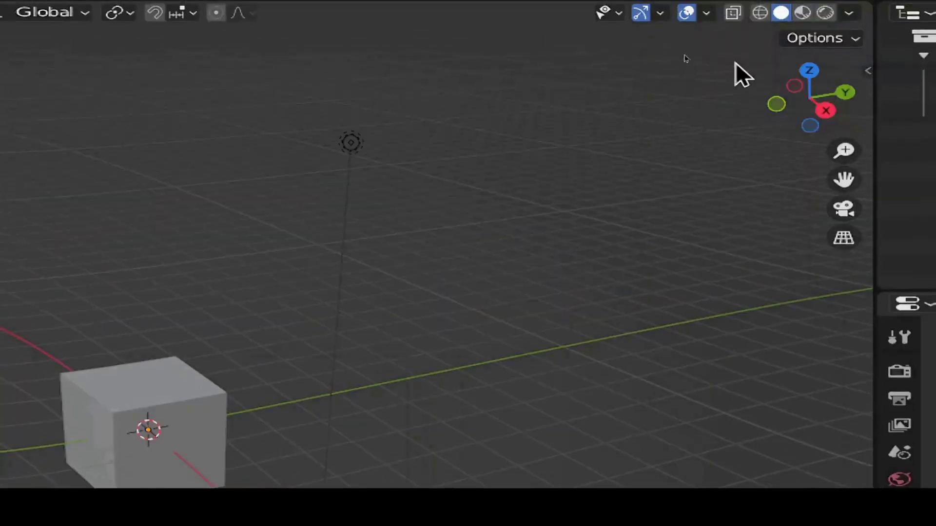
{"action": "key", "text": "super+plus"}
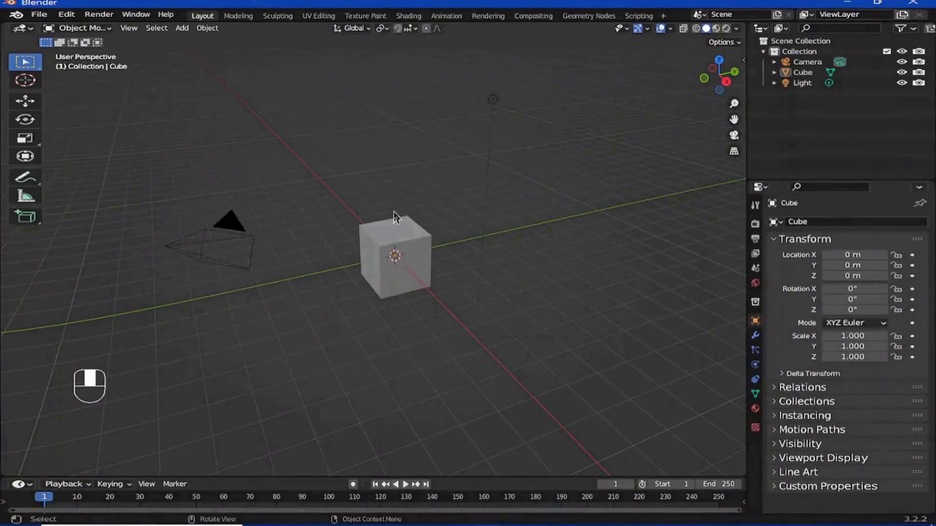
{"action": "mouse_move", "coordinate": [721, 72]}
{"action": "left_mouse_down"}
{"action": "mouse_move", "coordinate": [781, 85]}
{"action": "mouse_move", "coordinate": [823, 55]}
{"action": "mouse_move", "coordinate": [761, 103]}
{"action": "mouse_move", "coordinate": [664, 91]}
{"action": "mouse_move", "coordinate": [740, 80]}
{"action": "mouse_move", "coordinate": [702, 71]}
{"action": "mouse_move", "coordinate": [688, 73]}
{"action": "mouse_move", "coordinate": [740, 93]}
{"action": "mouse_move", "coordinate": [714, 84]}
{"action": "left_mouse_up"}
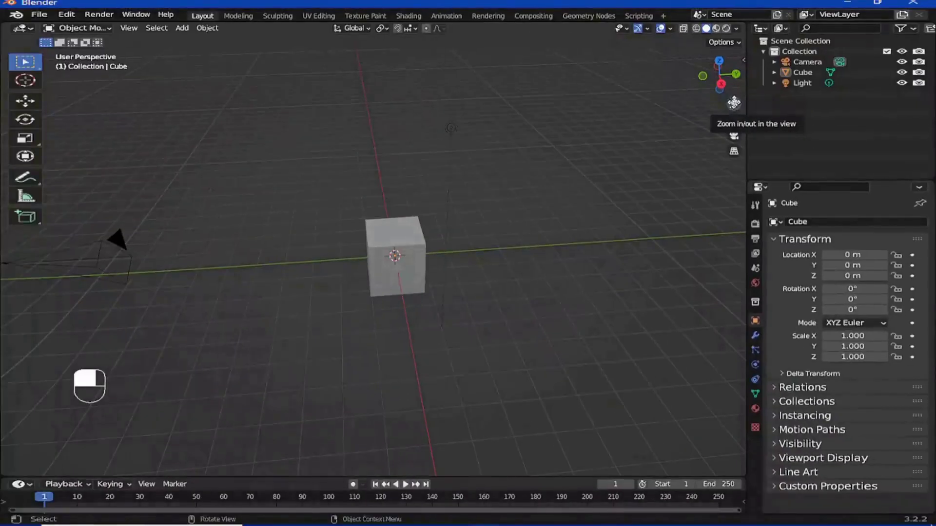
Zoom in and out on the cube with the viewport gizmos and pan the scene away, then frame all objects
{"action": "left_click_drag", "start_coordinate": [734, 103], "coordinate": [734, 69]}
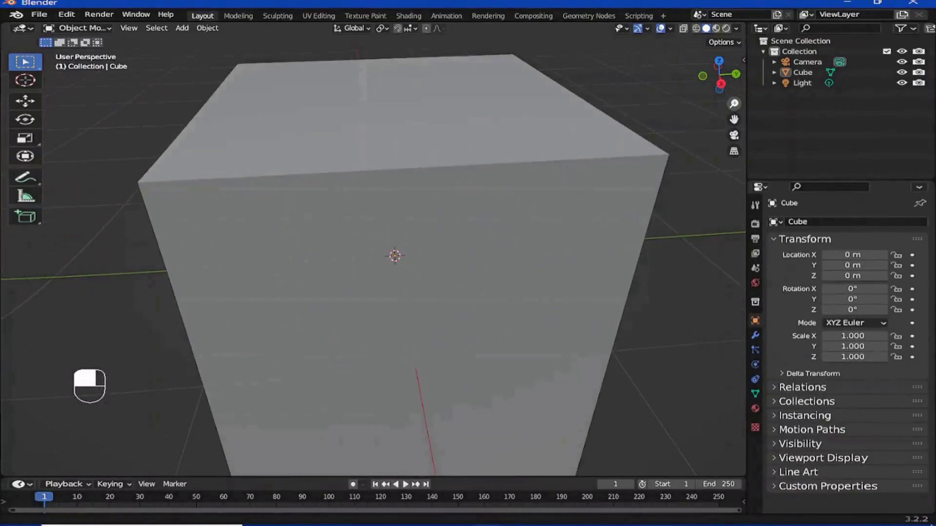
{"action": "left_click_drag", "start_coordinate": [734, 69], "coordinate": [735, 127]}
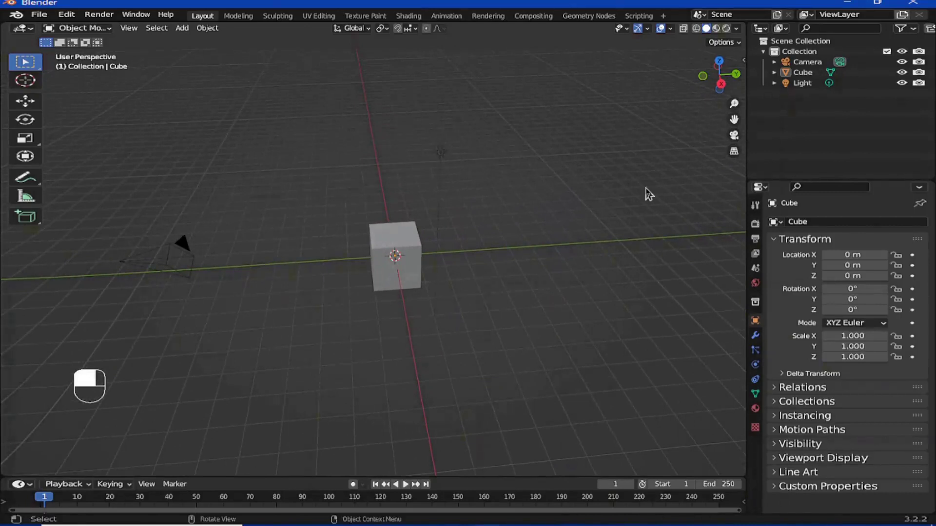
{"action": "key", "text": "super+plus"}
{"action": "left_click_drag", "start_coordinate": [734, 121], "coordinate": [643, 41]}
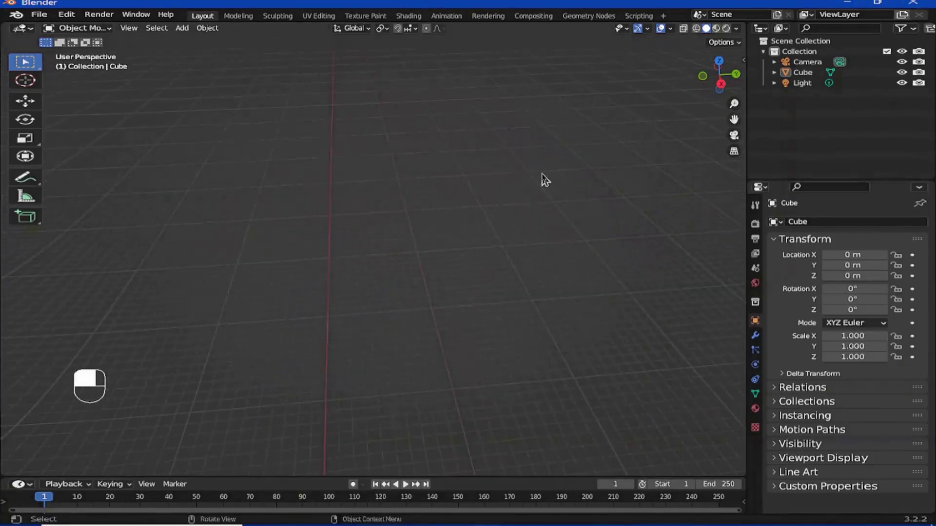
{"action": "key", "text": "KP_Add"}
{"action": "key", "text": "KP_Add"}
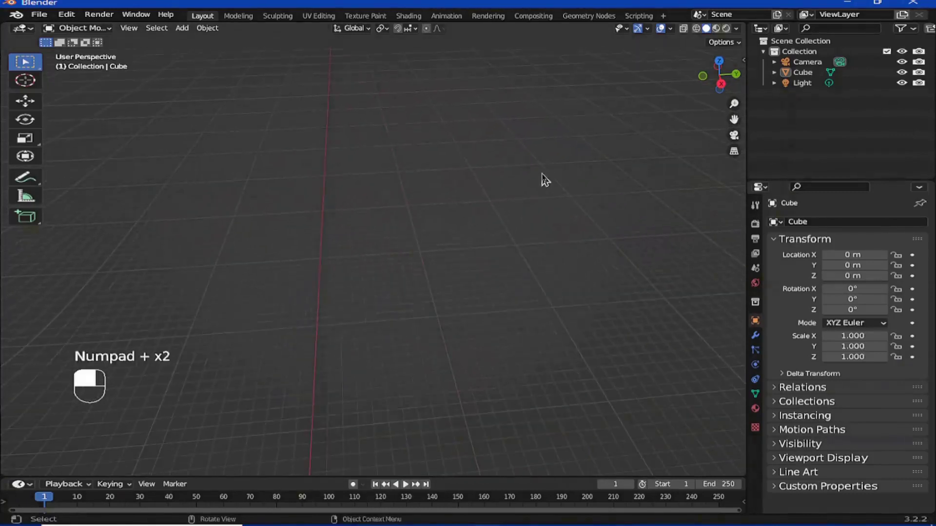
{"action": "key", "text": "Home"}
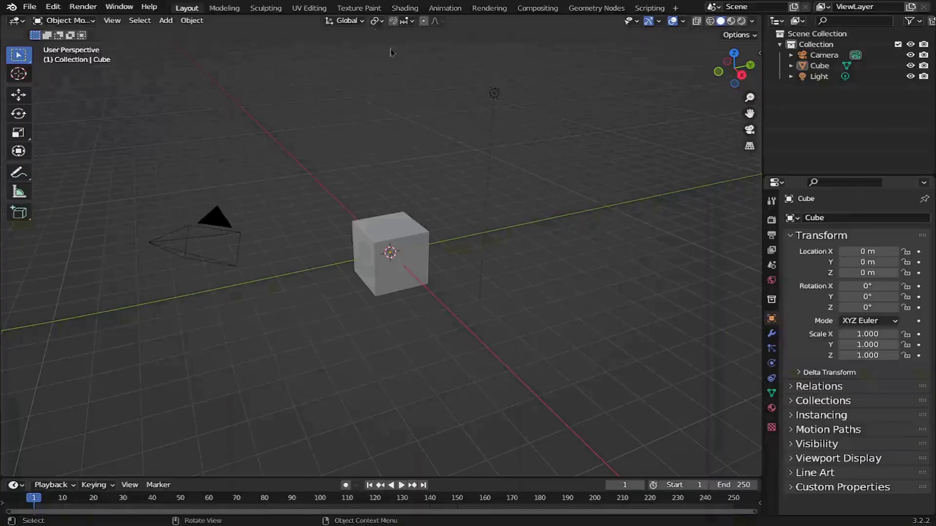
Create a new General file and deselect the default cube
{"action": "key", "text": "ctrl+n"}
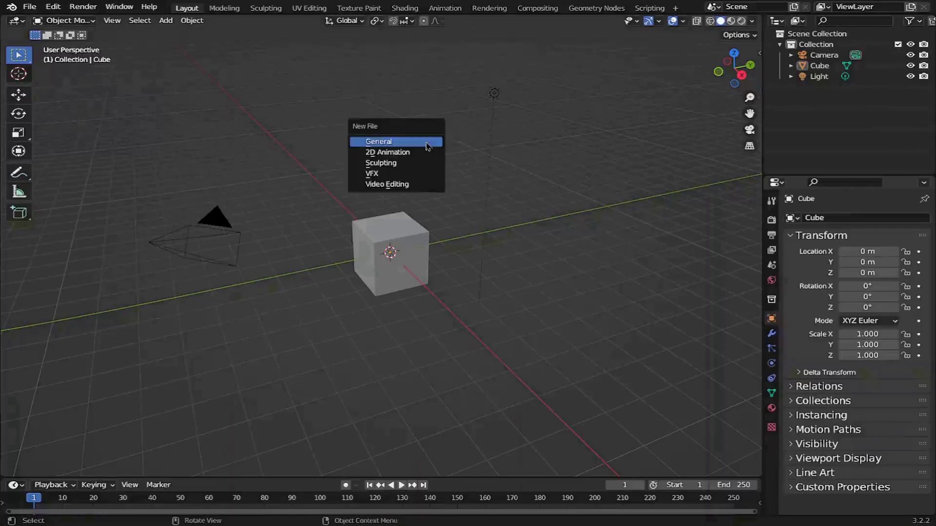
{"action": "left_click", "coordinate": [427, 147]}
{"action": "left_click", "coordinate": [502, 283]}
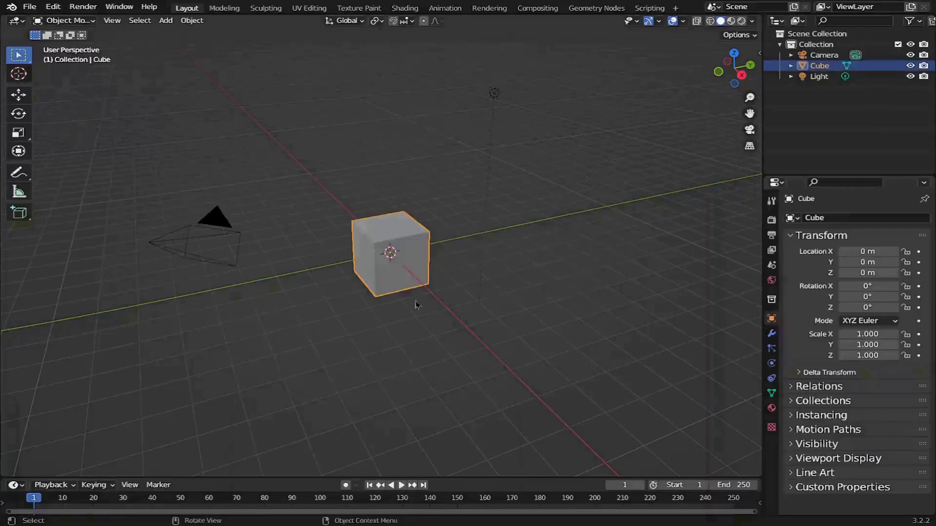
{"action": "left_click", "coordinate": [552, 208]}
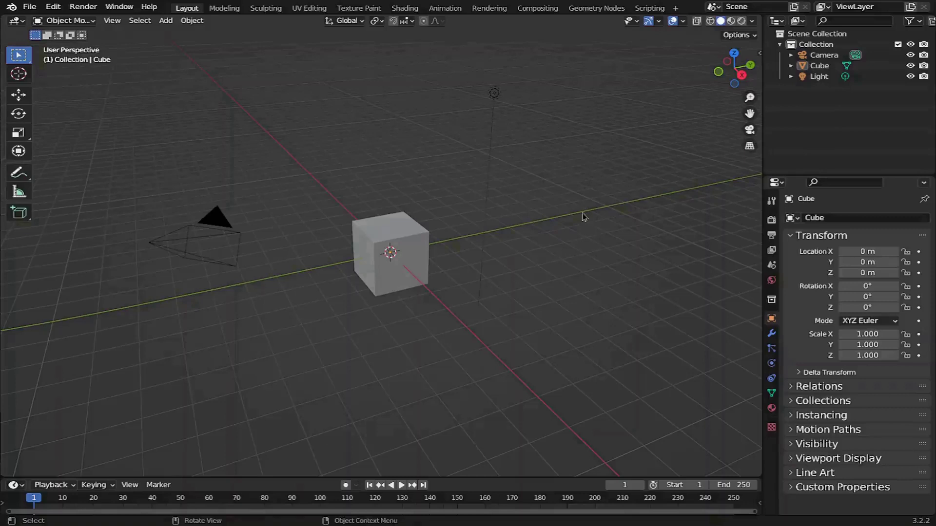
Enable the Screencast Keys display from the viewport sidebar and hide the sidebar again
{"action": "key", "text": "n"}
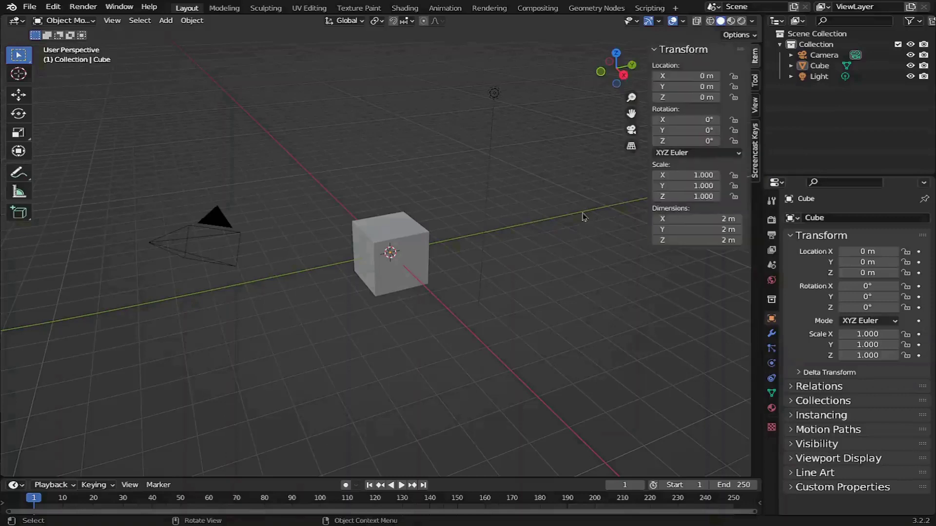
{"action": "left_click", "coordinate": [755, 151]}
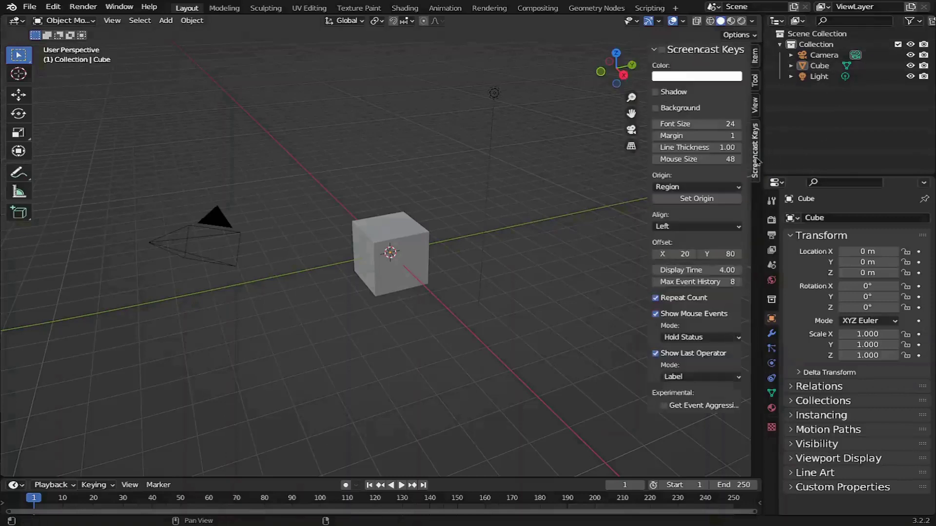
{"action": "left_click", "coordinate": [662, 49]}
{"action": "key", "text": "n"}
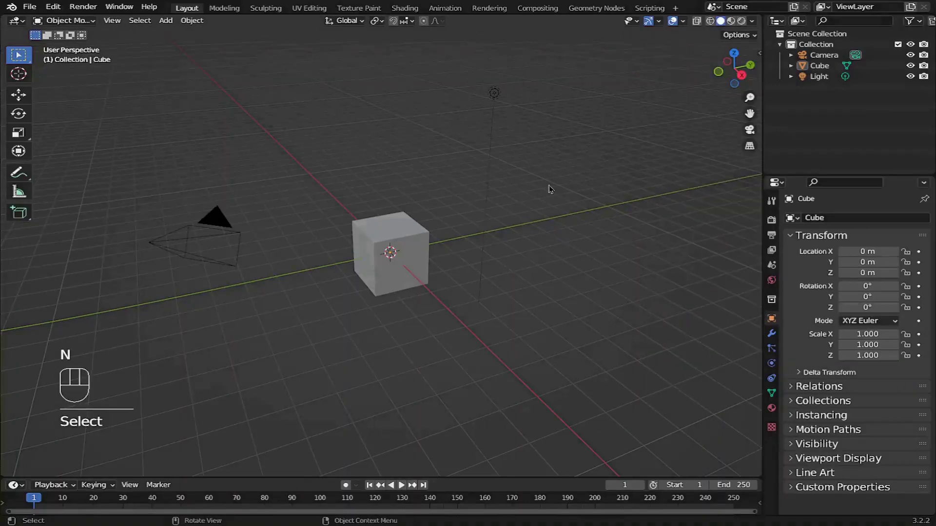
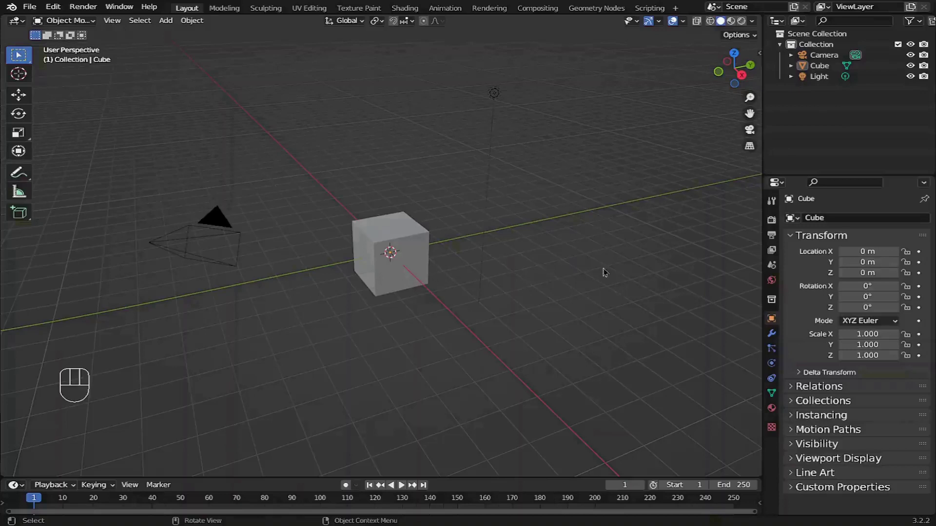
Select and deselect the cube, first through the 3D Viewport and again through the Outliner
{"action": "left_click", "coordinate": [414, 240]}
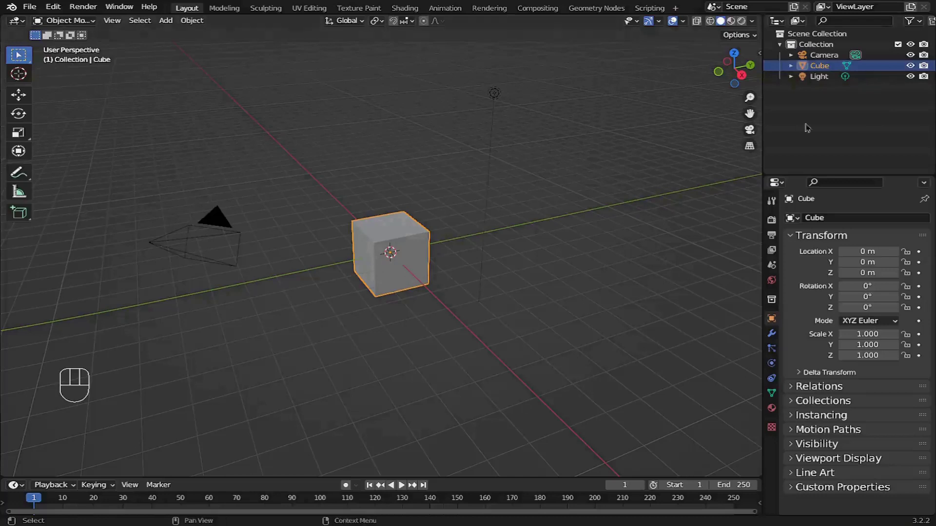
{"action": "left_click", "coordinate": [593, 251]}
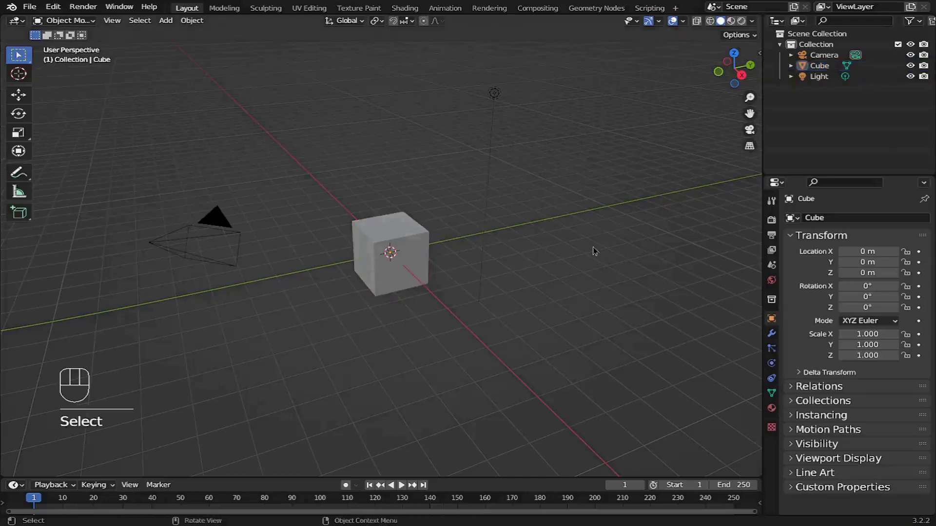
{"action": "left_click", "coordinate": [817, 71]}
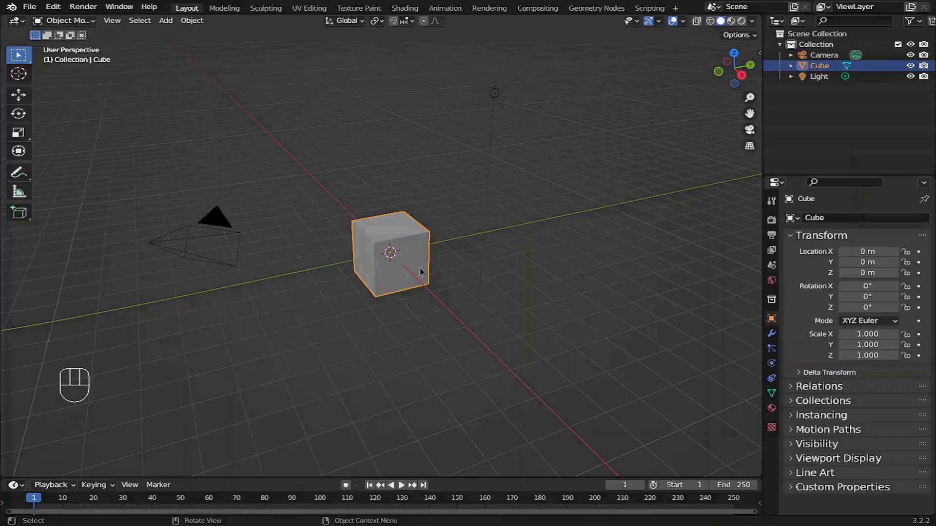
{"action": "left_click", "coordinate": [633, 231]}
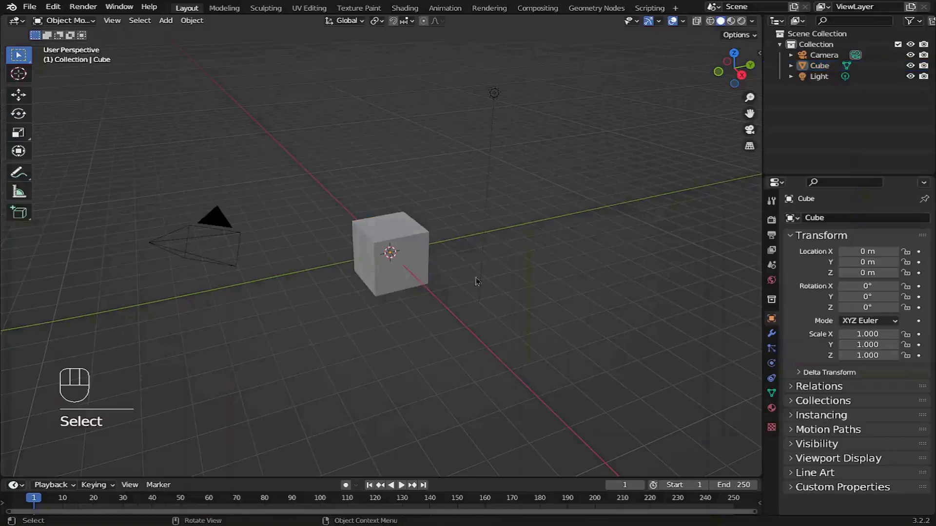
Select the camera in the 3D Viewport, deselect it, and select the cube, light and camera individually from the Outliner before clearing the selection
{"action": "left_click", "coordinate": [199, 245]}
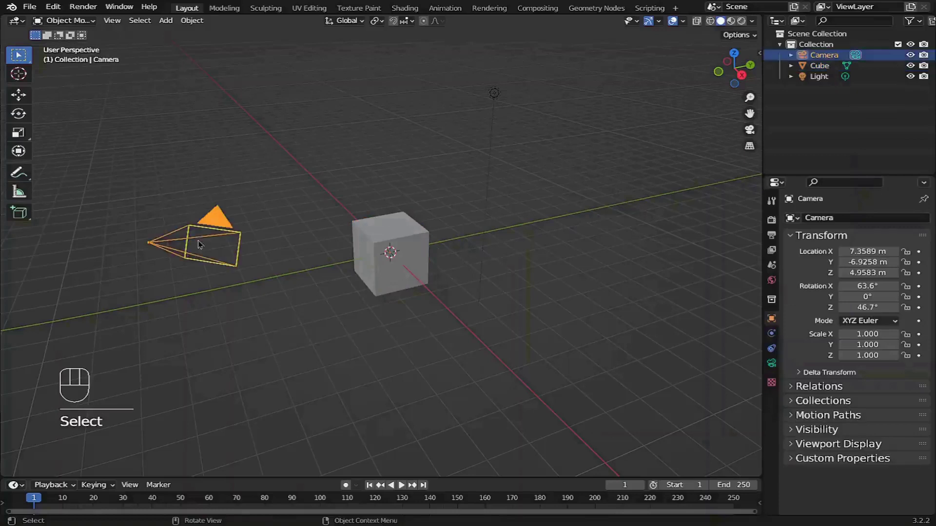
{"action": "left_click", "coordinate": [676, 222]}
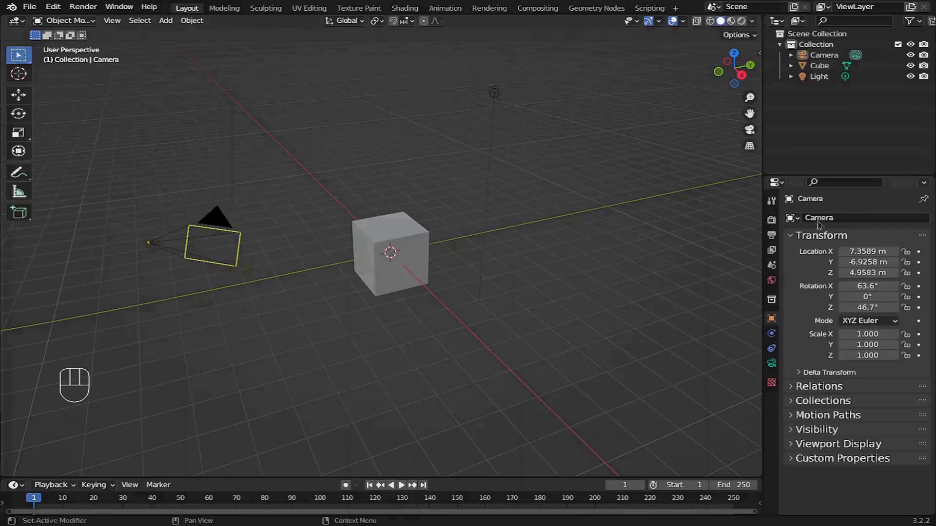
{"action": "left_click", "coordinate": [821, 67]}
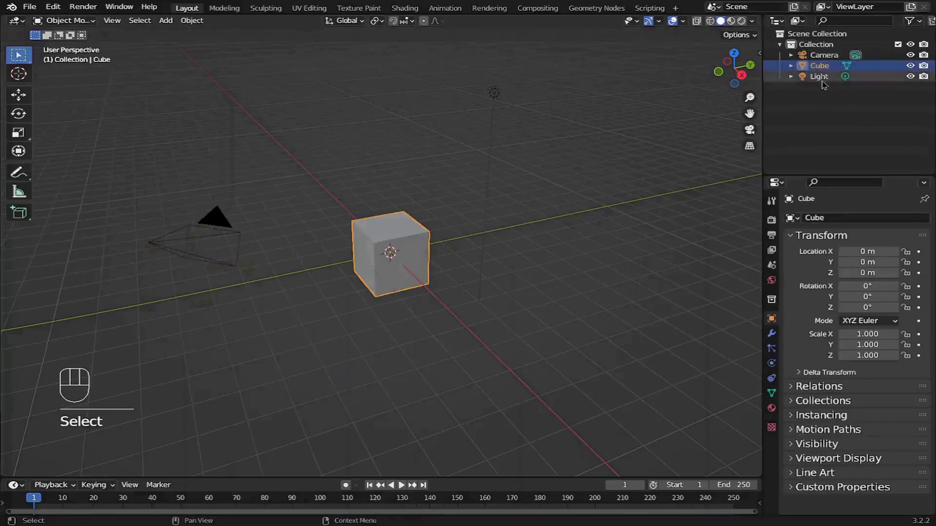
{"action": "left_click", "coordinate": [820, 76]}
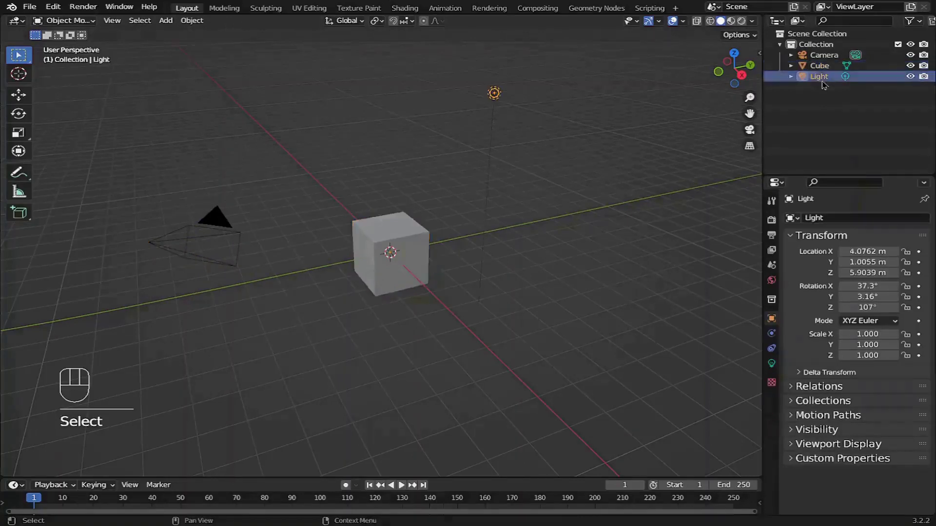
{"action": "left_click", "coordinate": [823, 56]}
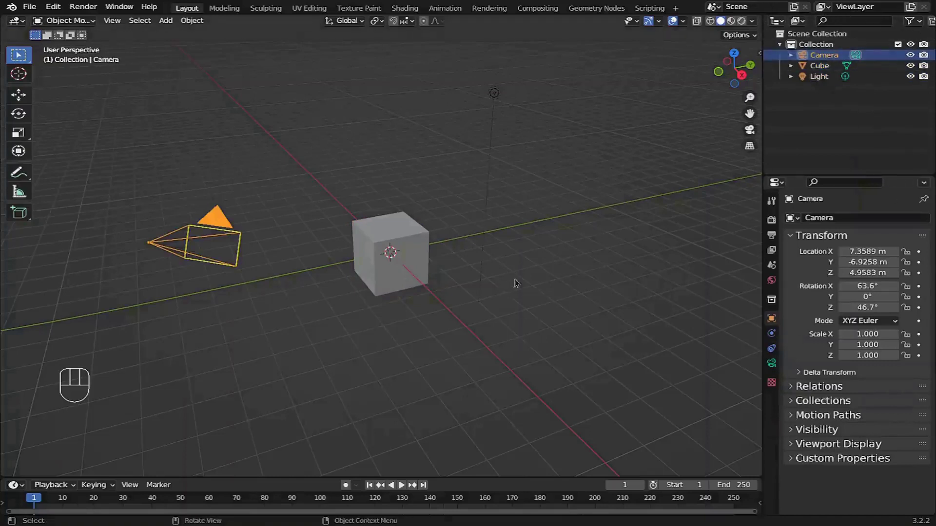
{"action": "left_click", "coordinate": [542, 218]}
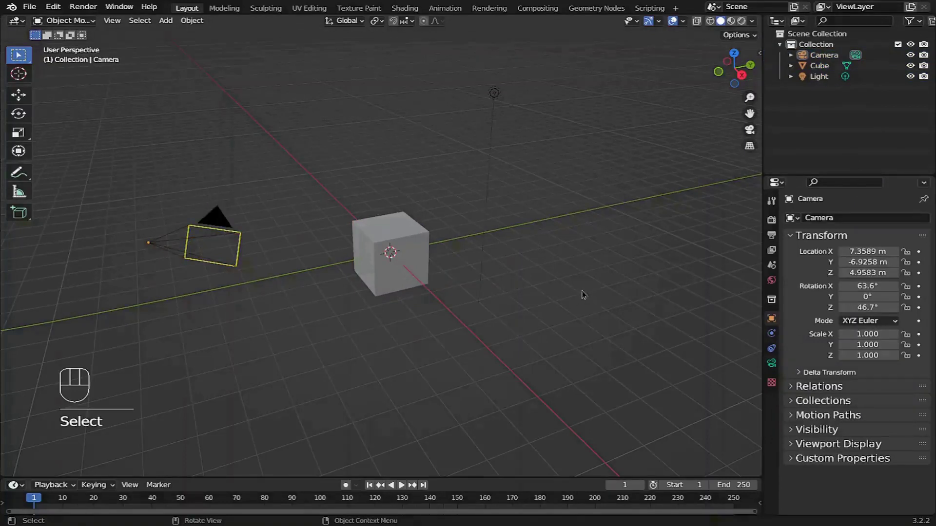
Select the cube, camera and light together in the 3D Viewport
{"action": "left_click", "coordinate": [405, 244]}
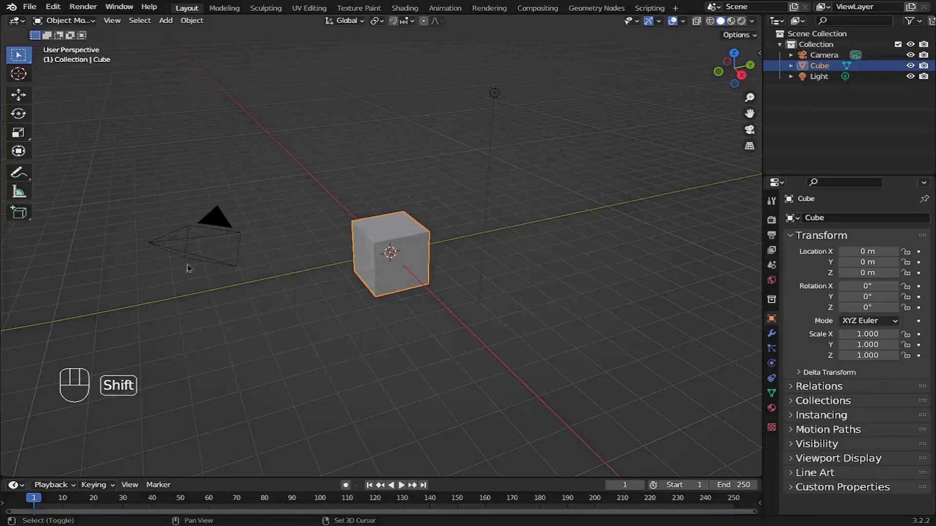
{"action": "left_click", "coordinate": [217, 245], "text": "shift"}
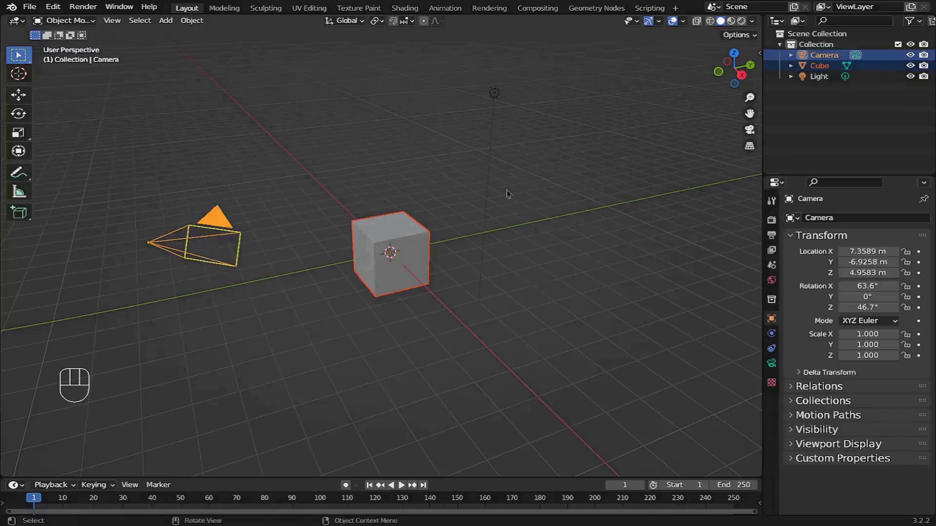
{"action": "left_click", "coordinate": [494, 94], "text": "shift"}
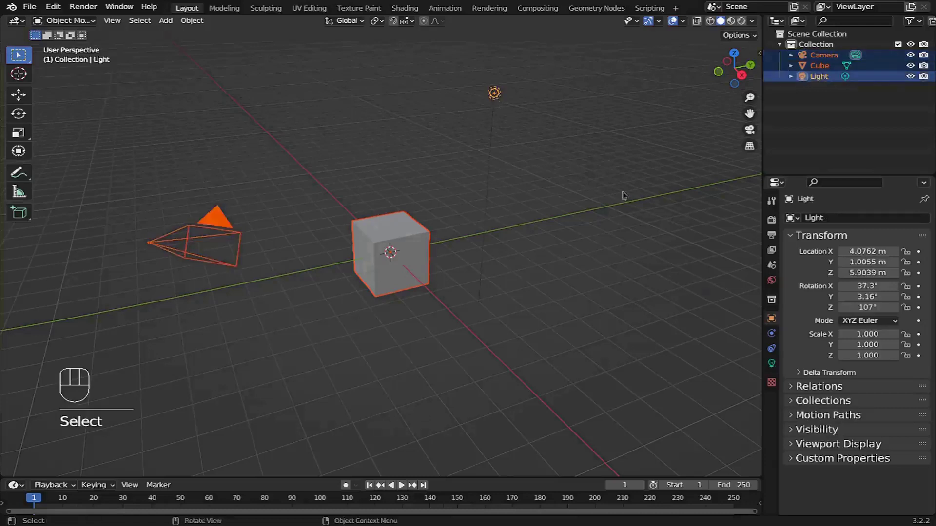
Make the cube the active object, remove it from the multiple selection, and deselect the remaining objects
{"action": "left_click", "coordinate": [410, 241], "text": "shift"}
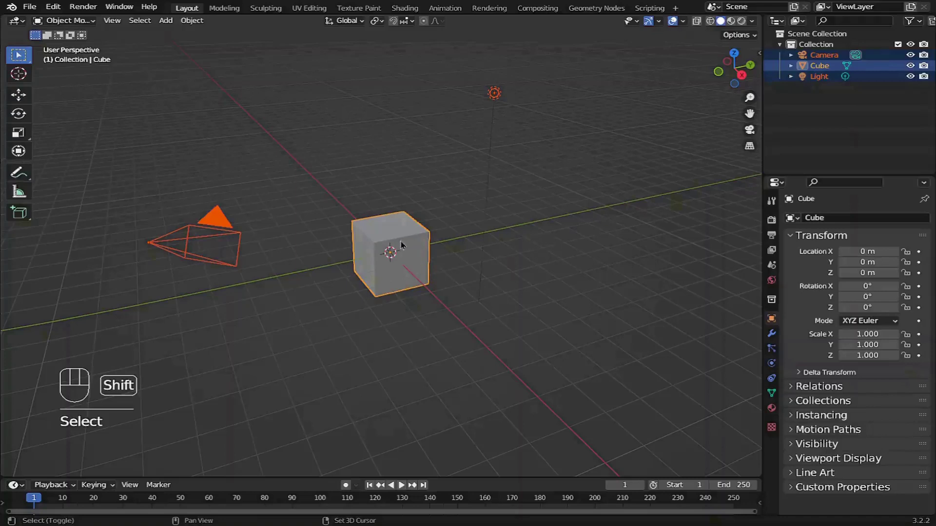
{"action": "left_click", "coordinate": [400, 244], "text": "shift"}
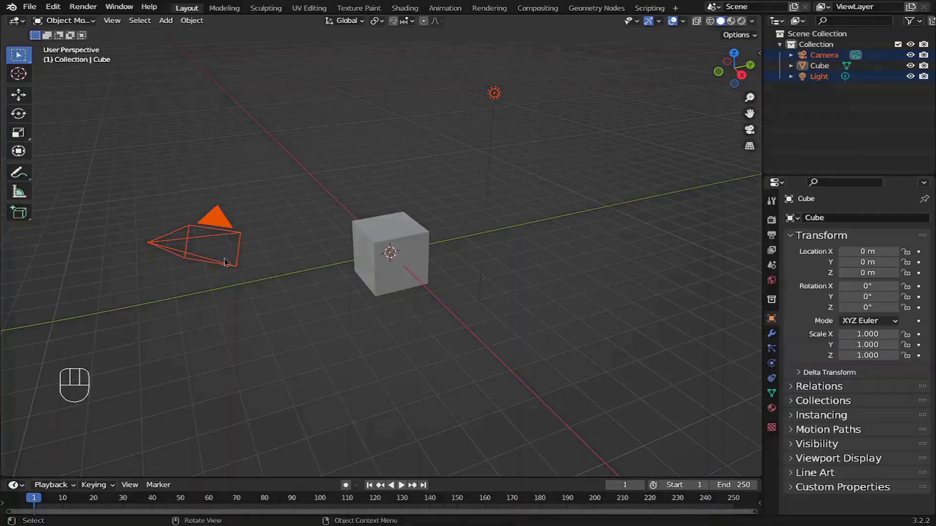
{"action": "left_click", "coordinate": [622, 220]}
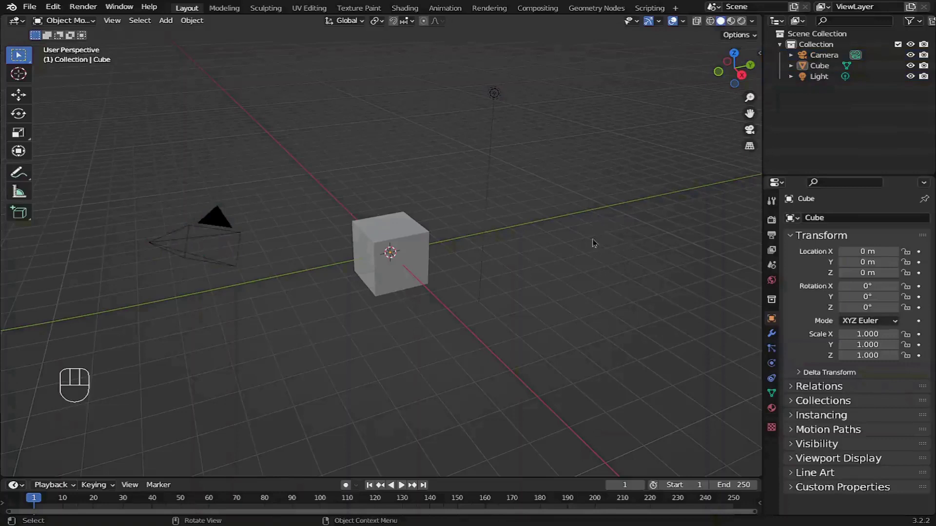
In the Outliner, alternate range selections from the cube to the camera and to the light, and extend the selection to all three objects
{"action": "left_click", "coordinate": [826, 67]}
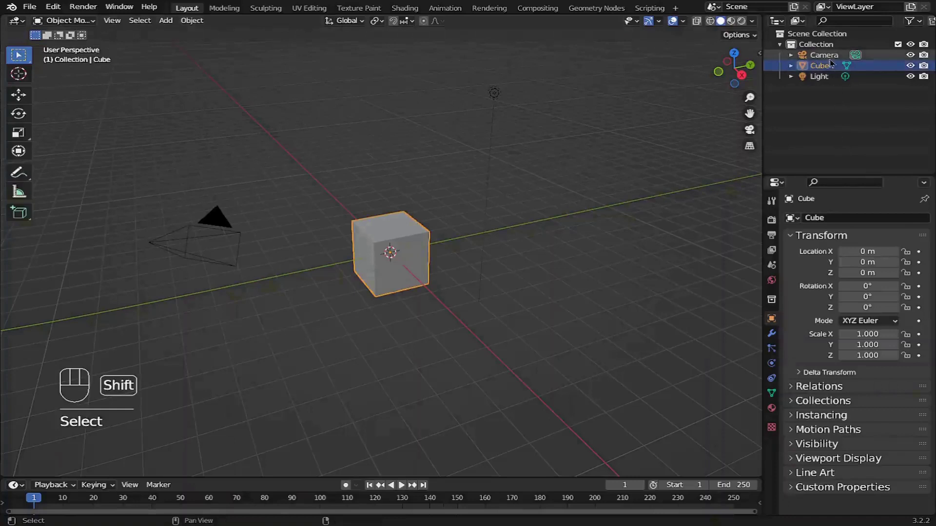
{"action": "left_click", "coordinate": [829, 57], "text": "shift"}
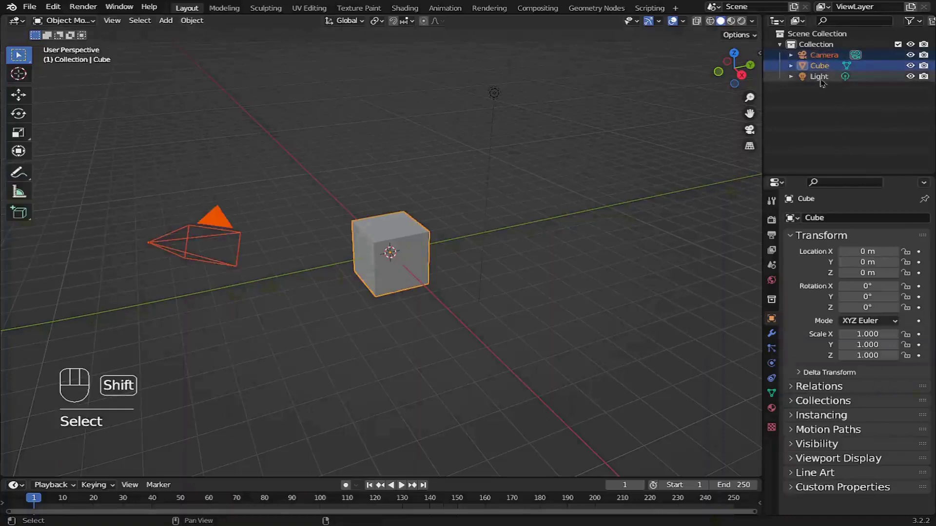
{"action": "left_click", "coordinate": [821, 78], "text": "shift"}
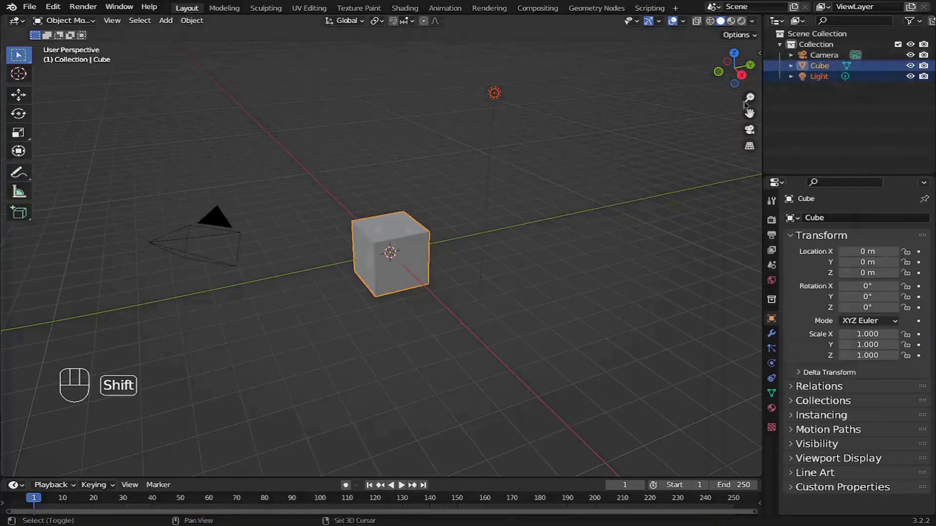
{"action": "left_click", "coordinate": [824, 56], "text": "shift"}
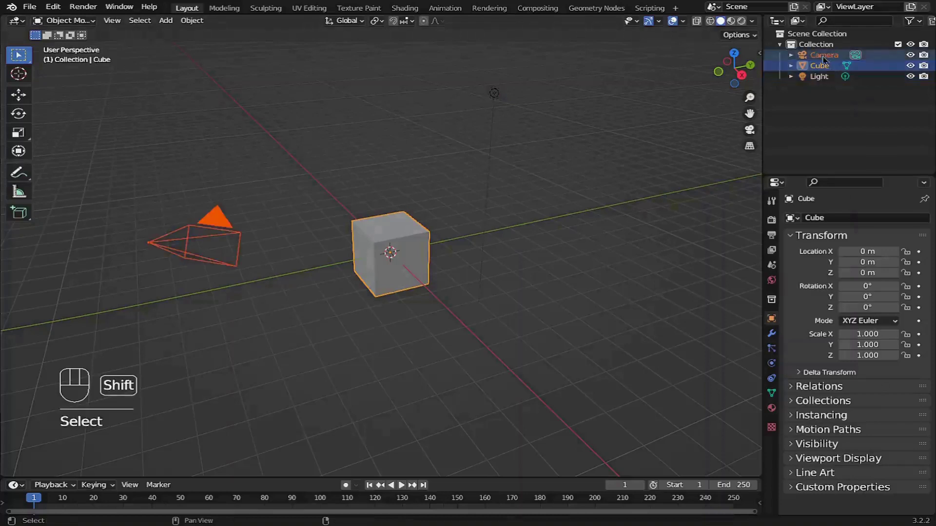
{"action": "left_click", "coordinate": [824, 78], "text": "shift"}
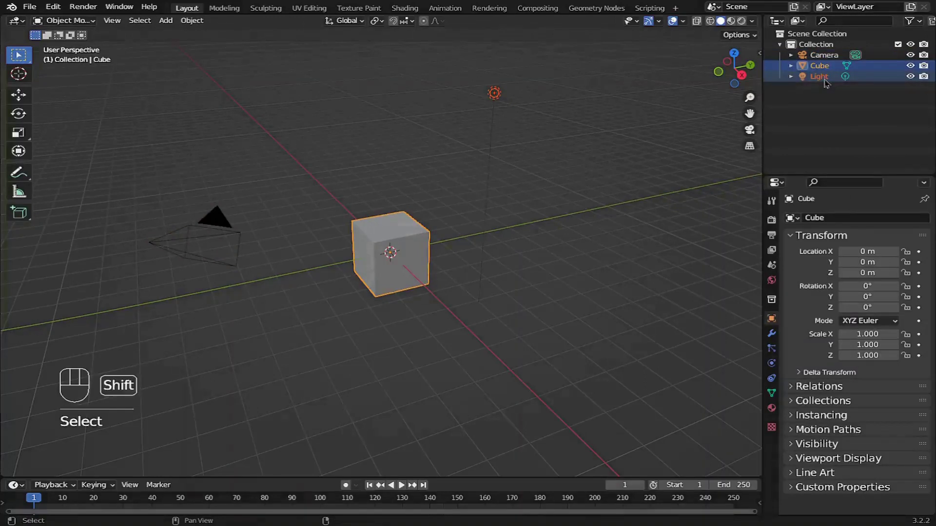
{"action": "left_click", "coordinate": [824, 56], "text": "ctrl+shift"}
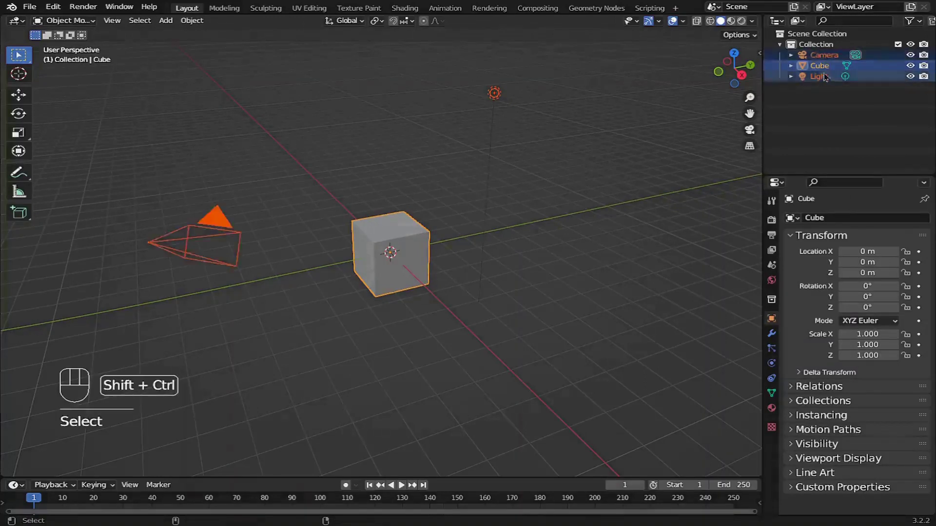
Clear the Outliner selection, add the camera, cube and light to the selection one by one, and deselect everything
{"action": "left_click", "coordinate": [832, 103]}
{"action": "left_click", "coordinate": [819, 59], "text": "ctrl"}
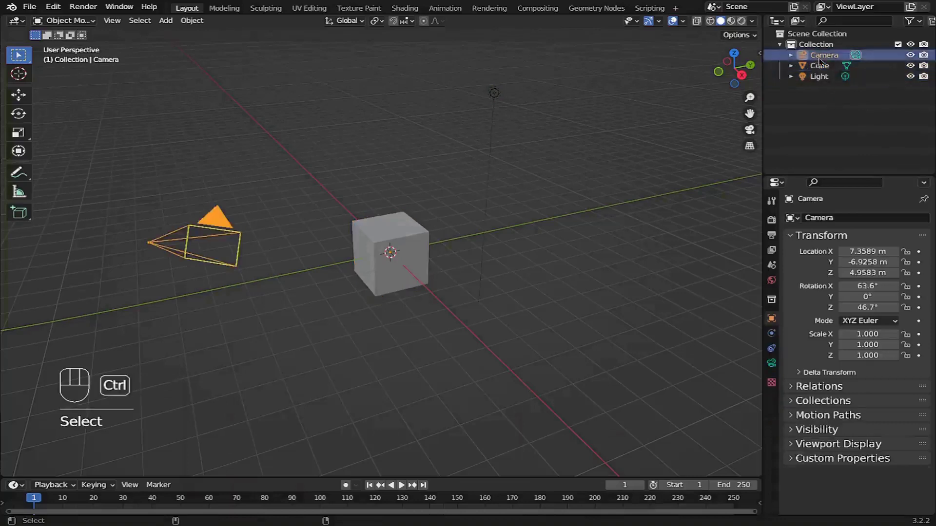
{"action": "left_click", "coordinate": [820, 65], "text": "ctrl"}
{"action": "left_click", "coordinate": [819, 77], "text": "ctrl"}
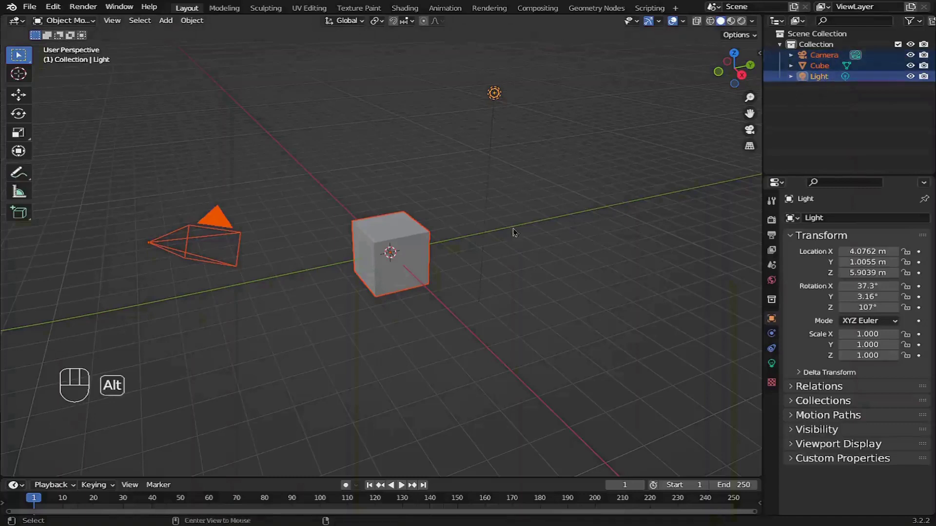
{"action": "key", "text": "alt+a"}
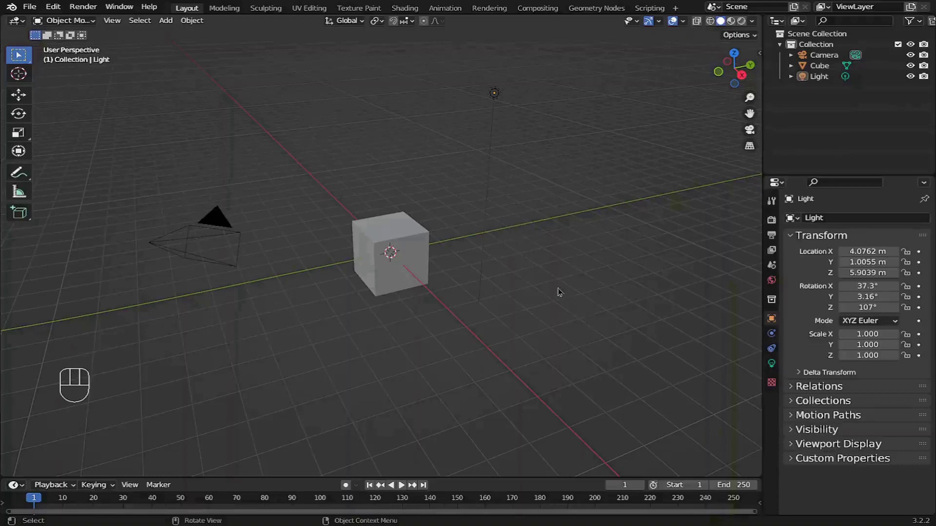
Select all objects and deselect them, first from the 3D Viewport and once more from the Outliner
{"action": "key", "text": "a"}
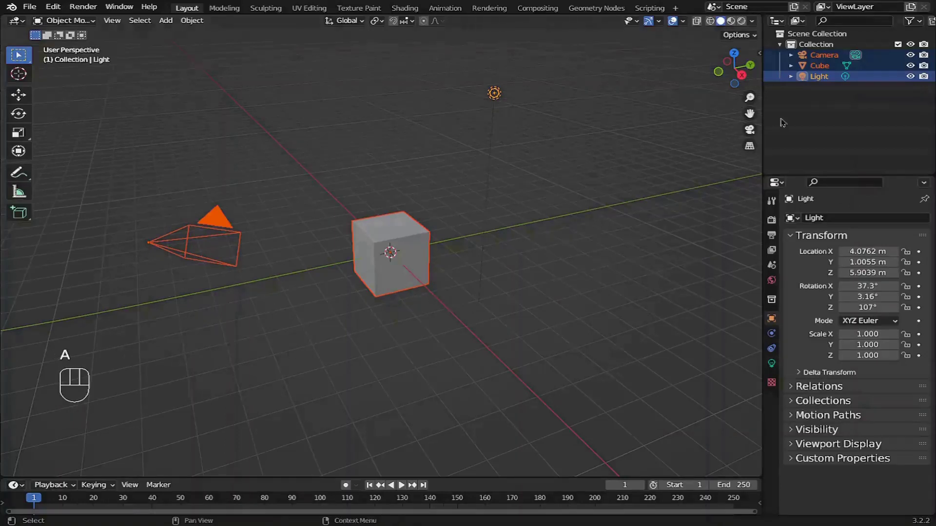
{"action": "key", "text": "alt+a"}
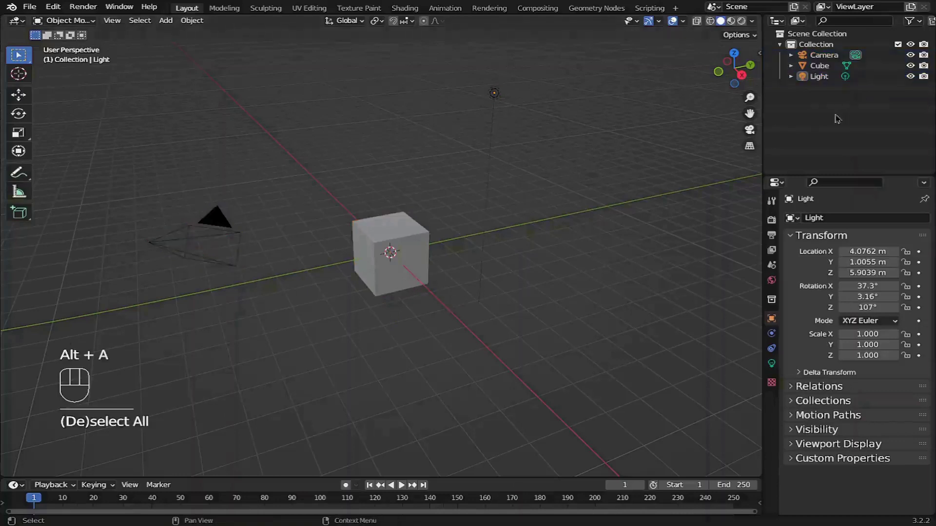
{"action": "key", "text": "a"}
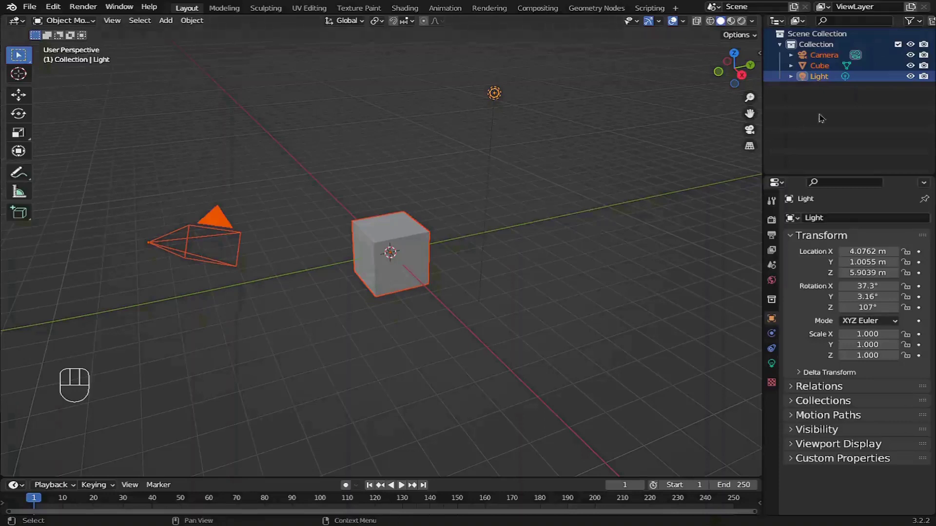
{"action": "key", "text": "alt+a"}
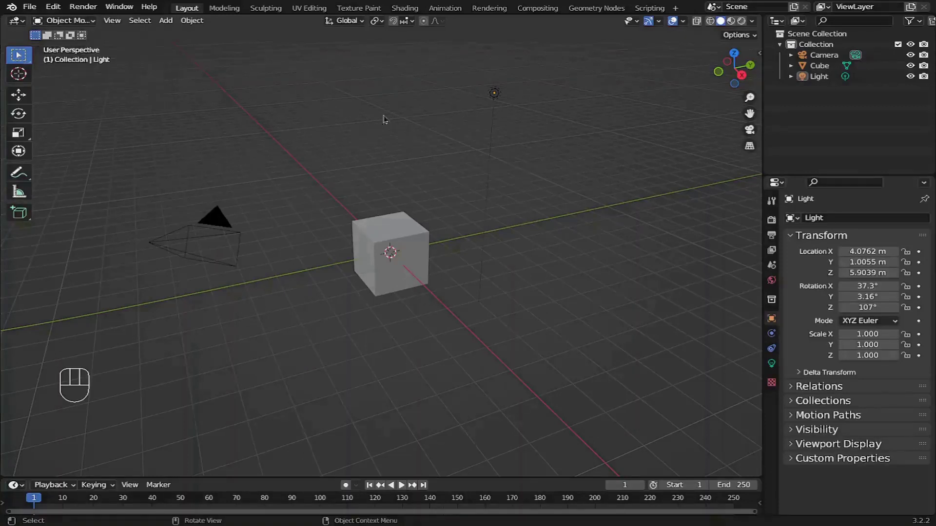
Box-select the camera, cube and light in the 3D Viewport with the Select Box tool, and deselect them
{"action": "left_click", "coordinate": [21, 56]}
{"action": "left_click_drag", "start_coordinate": [103, 73], "coordinate": [589, 369]}
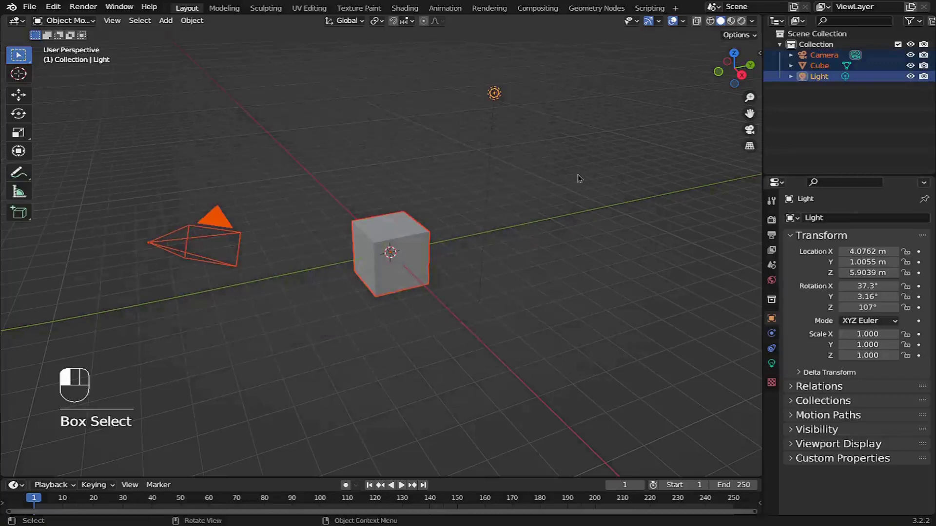
{"action": "key", "text": "alt+a"}
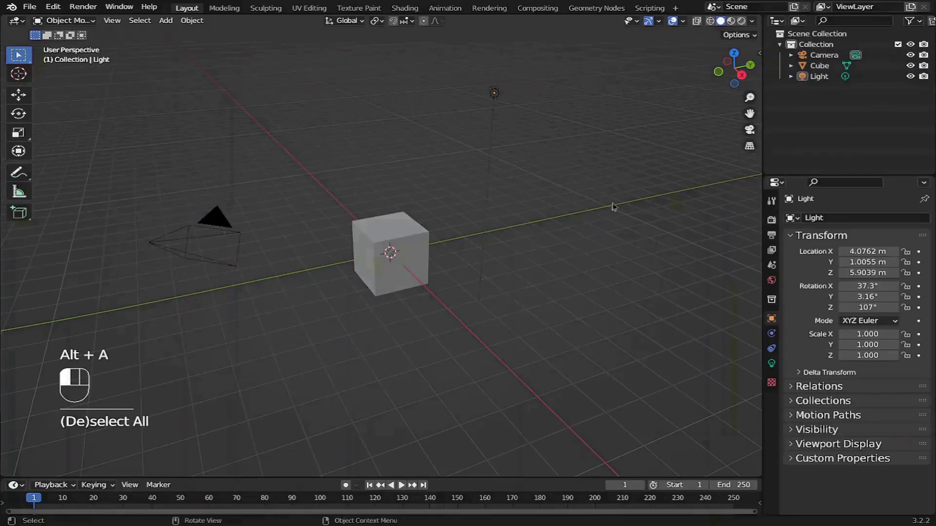
Duplicate the cube and place the copy at about X 1.5 m, Y 4.8 m, Z 1.2 m
{"action": "left_click", "coordinate": [413, 244]}
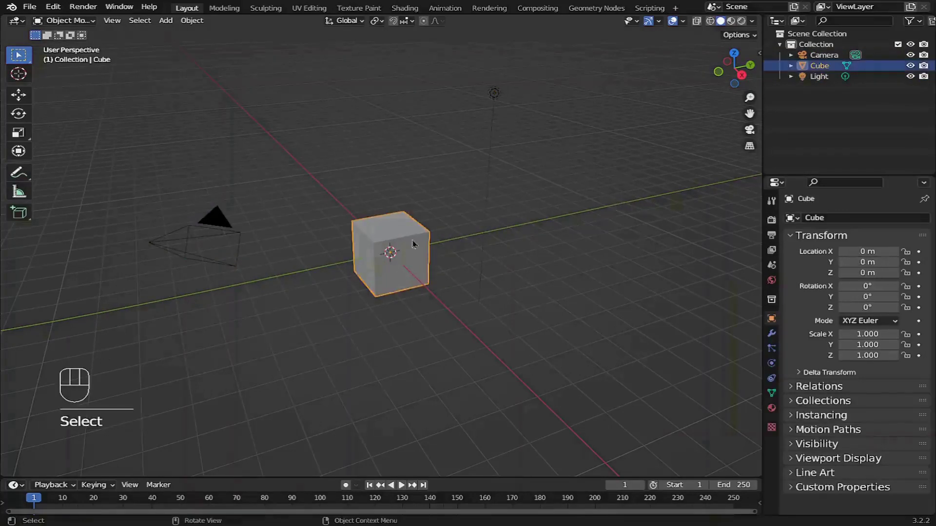
{"action": "right_click", "coordinate": [412, 244]}
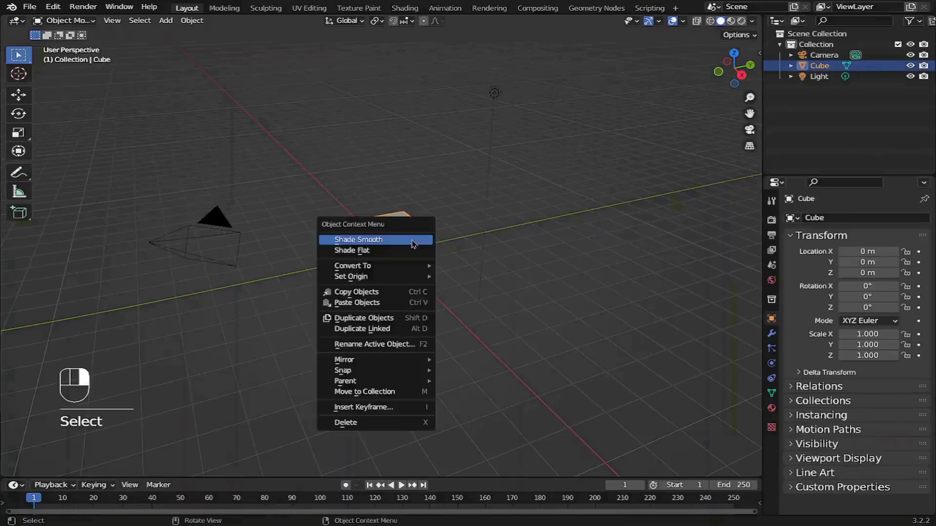
{"action": "left_click", "coordinate": [412, 242]}
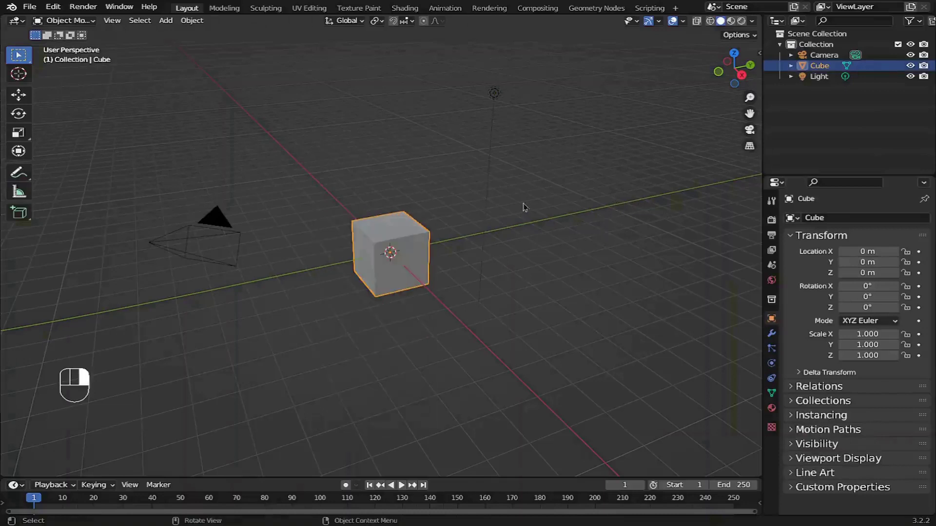
{"action": "key", "text": "shift+d"}
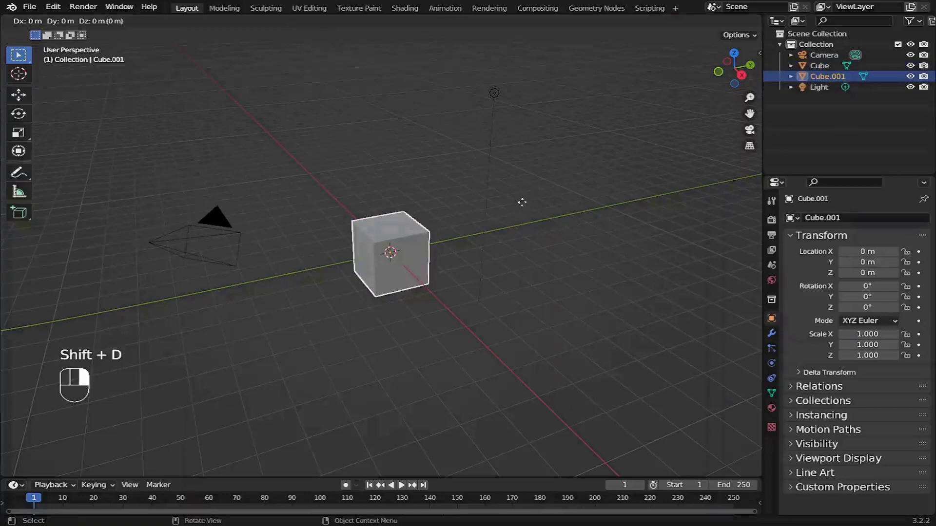
{"action": "left_click", "coordinate": [665, 171]}
Duplicate the original cube again, place the copy near the camera at about X -1.7 m, Y -4.9 m, Z -0.8 m, and deselect it
{"action": "right_click", "coordinate": [418, 245]}
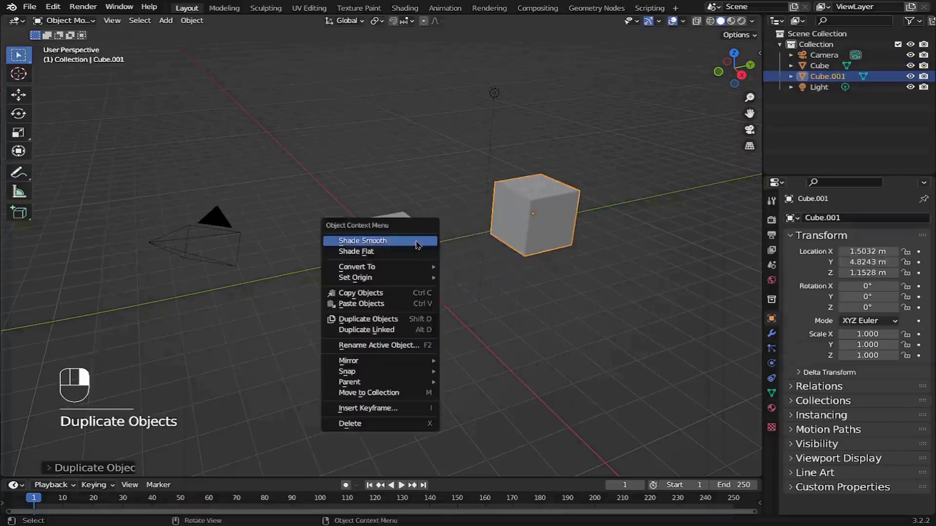
{"action": "key", "text": "Escape"}
{"action": "key", "text": "alt+a"}
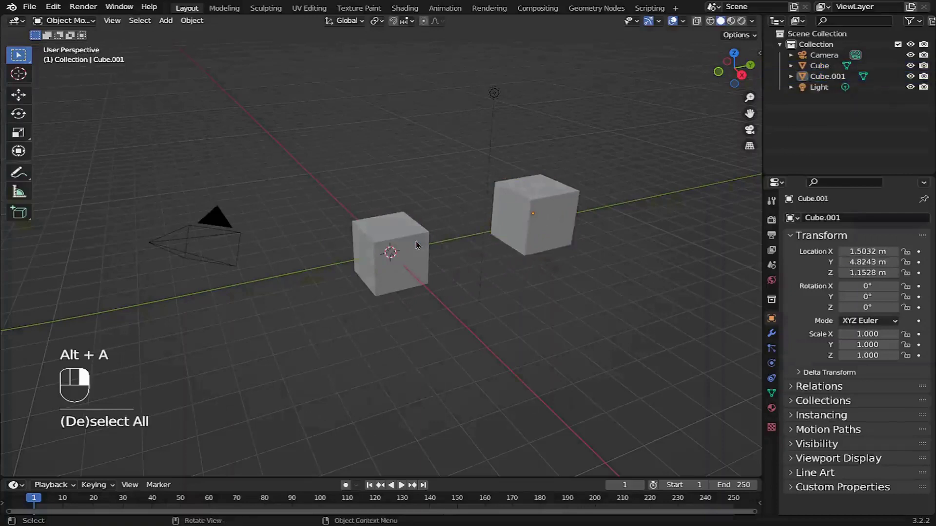
{"action": "left_click", "coordinate": [418, 245]}
{"action": "key", "text": "shift+d"}
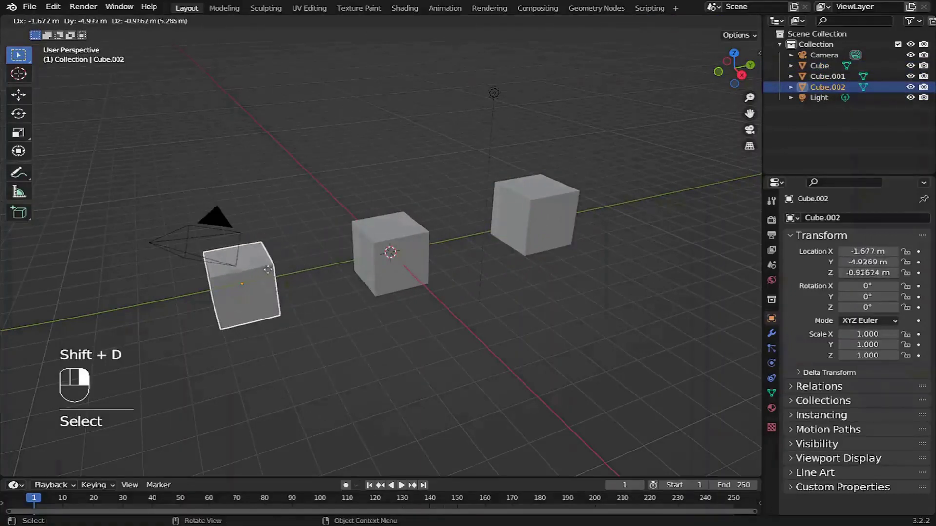
{"action": "left_click", "coordinate": [268, 272]}
{"action": "key", "text": "alt+a"}
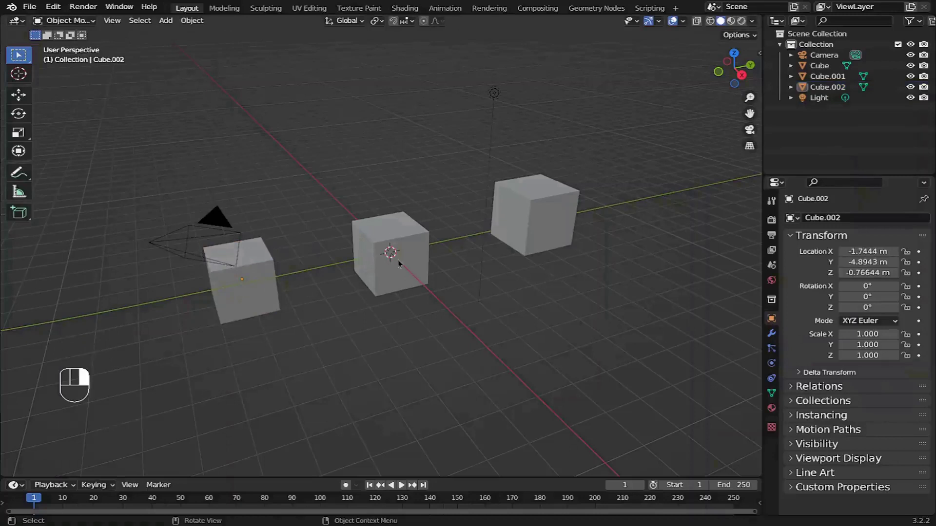
Box-select the camera together with the original cube and the copy beside the camera, and clear the selection
{"action": "key", "text": "b"}
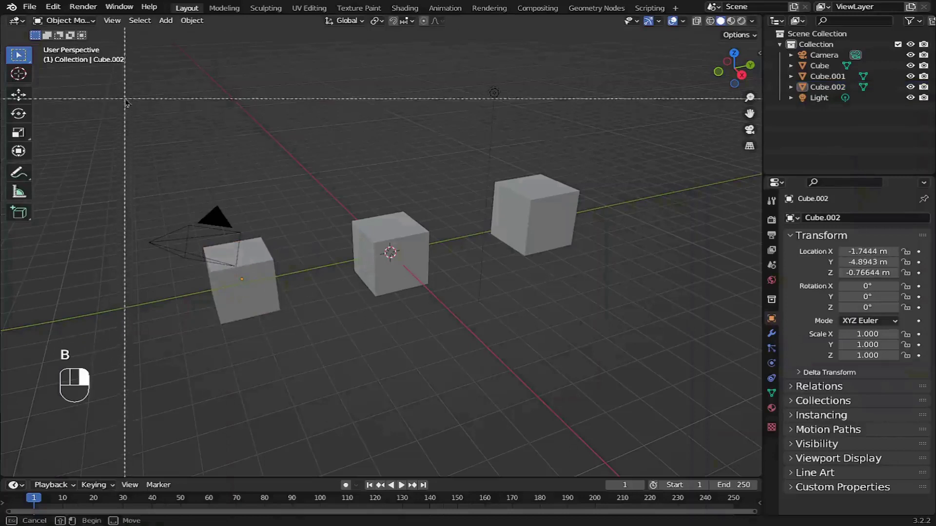
{"action": "left_click_drag", "start_coordinate": [124, 90], "coordinate": [447, 384]}
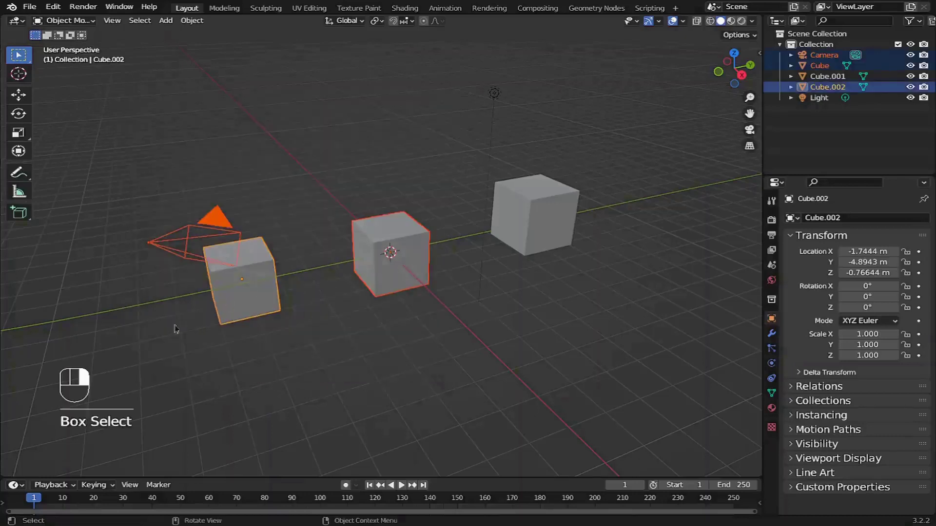
{"action": "key", "text": "alt+a"}
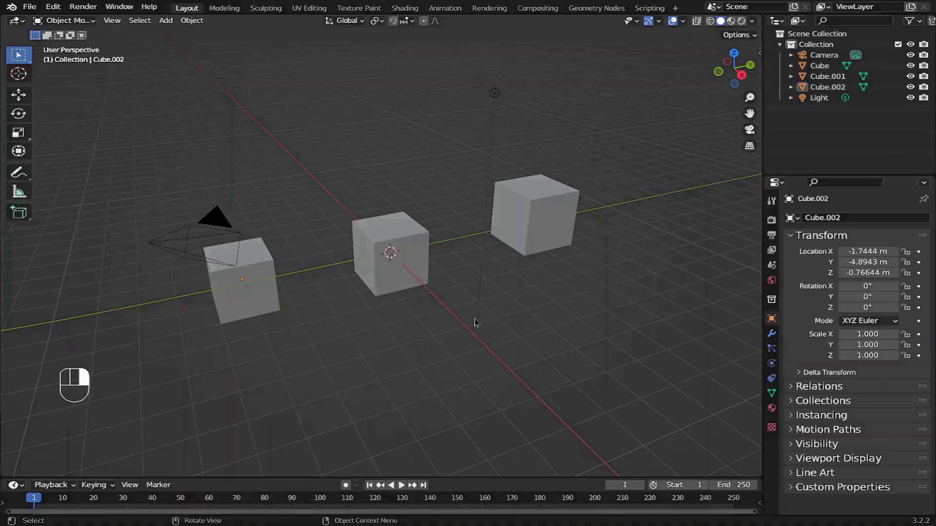
From a view facing the row of cubes, box-select only Cube and Cube.002, and deselect them
{"action": "scroll", "coordinate": [435, 376], "scroll_direction": "down", "scroll_amount": 1}
{"action": "right_click", "coordinate": [435, 377]}
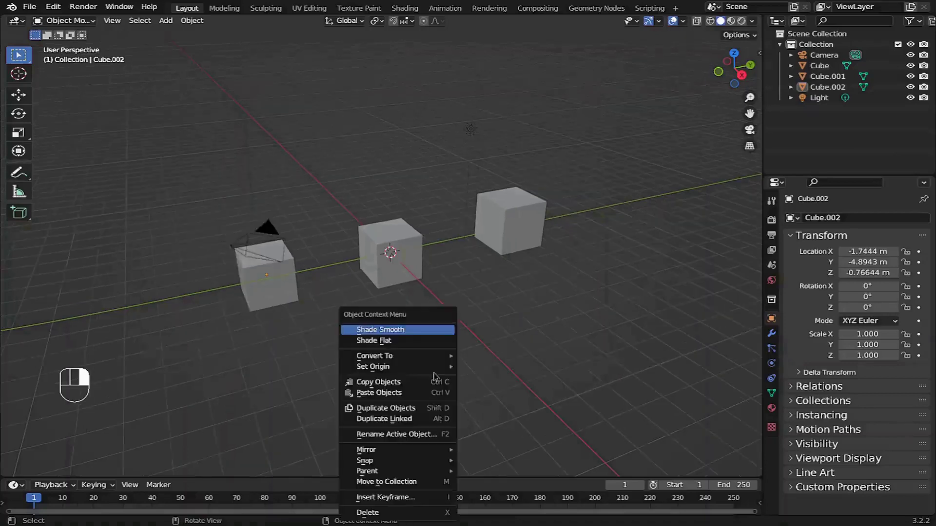
{"action": "key", "text": "Escape"}
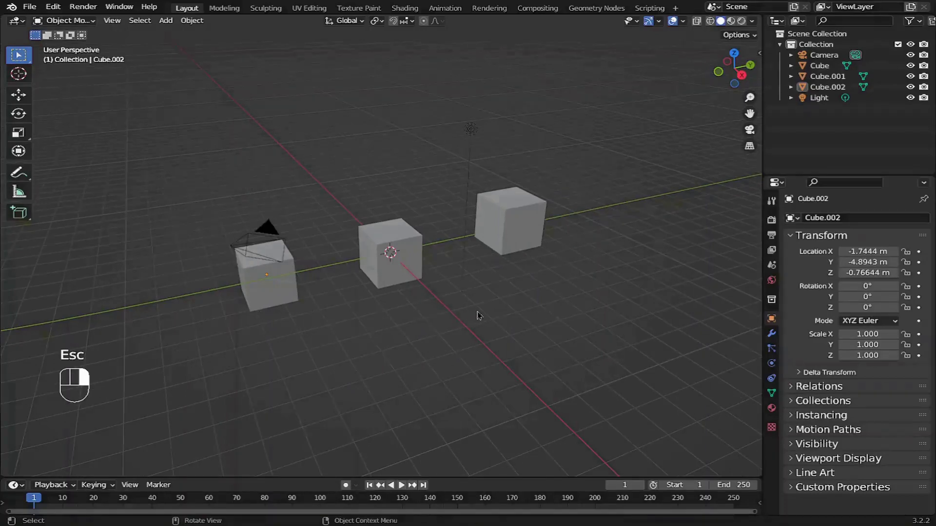
{"action": "middle_click_drag", "start_coordinate": [437, 326], "coordinate": [226, 298]}
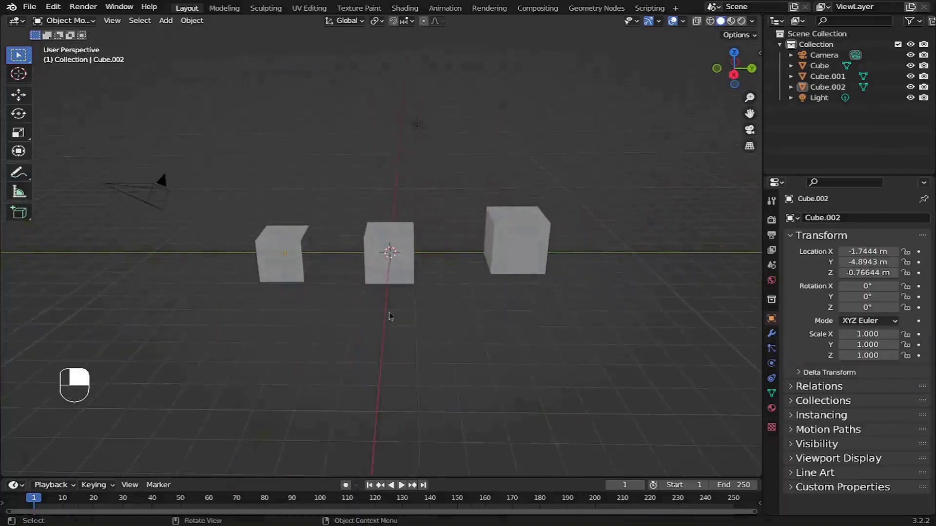
{"action": "key", "text": "b"}
{"action": "left_click_drag", "start_coordinate": [229, 177], "coordinate": [409, 341]}
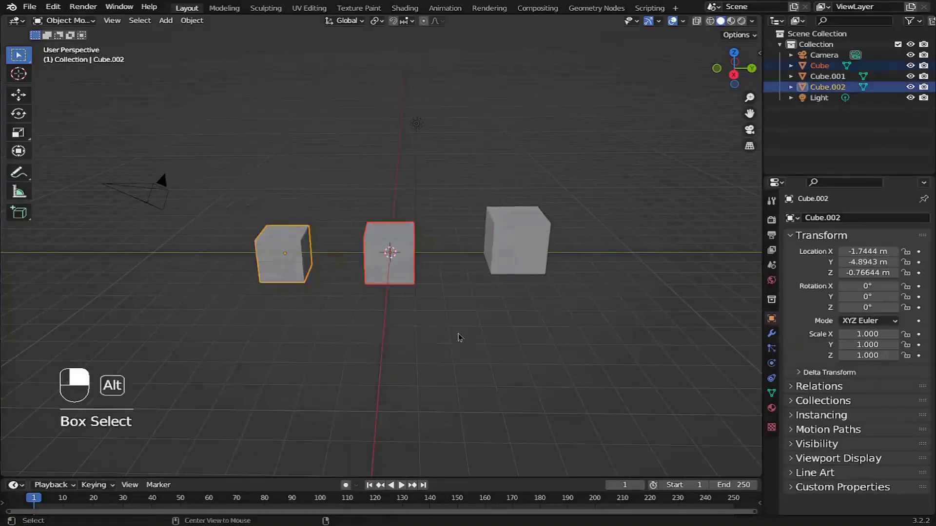
{"action": "key", "text": "alt+a"}
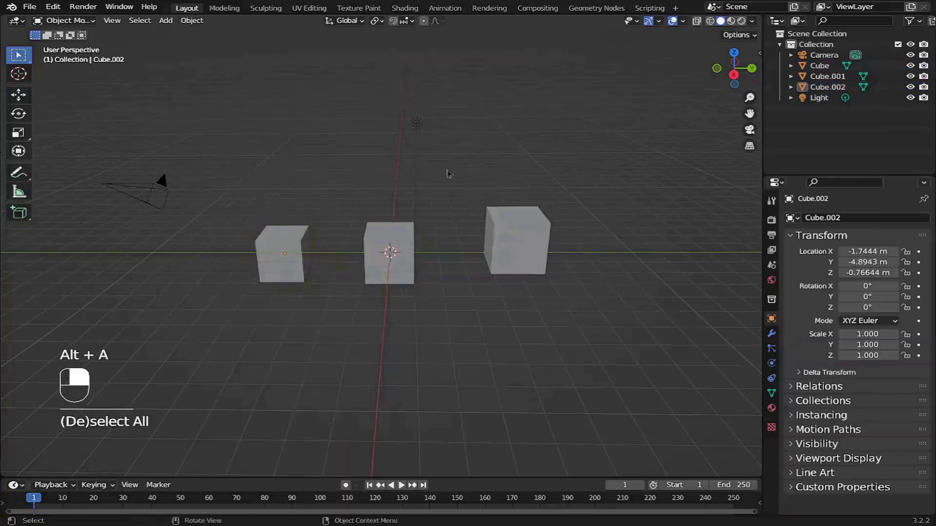
Box-select the original cube together with the light above it, and deselect both
{"action": "key", "text": "b"}
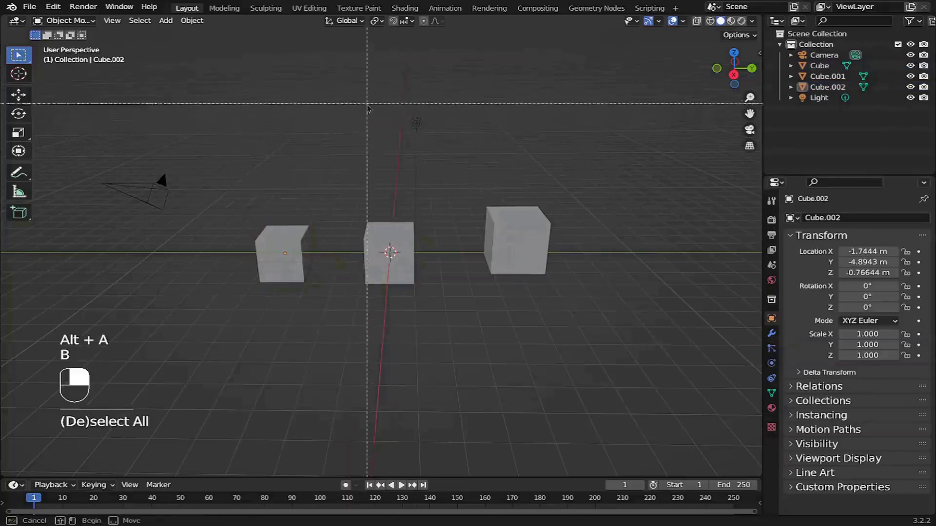
{"action": "left_click_drag", "start_coordinate": [354, 77], "coordinate": [430, 324]}
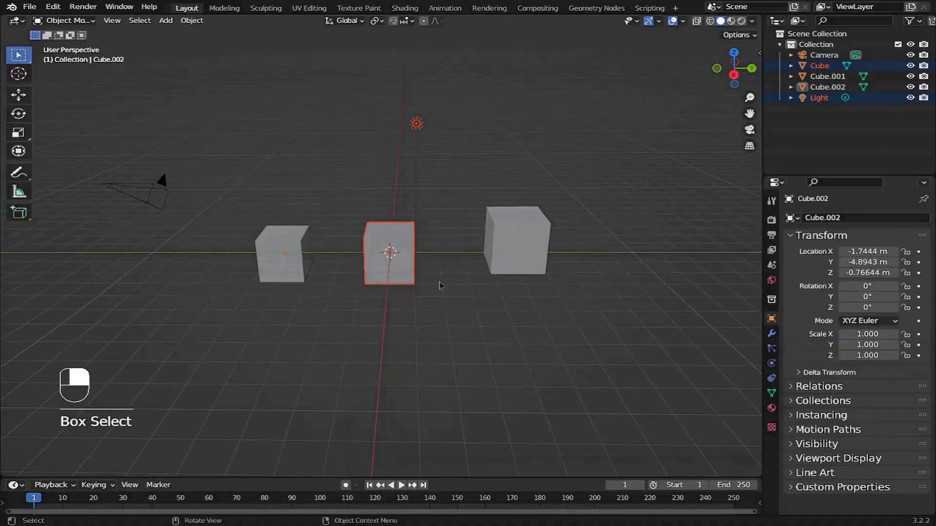
{"action": "key", "text": "alt+a"}
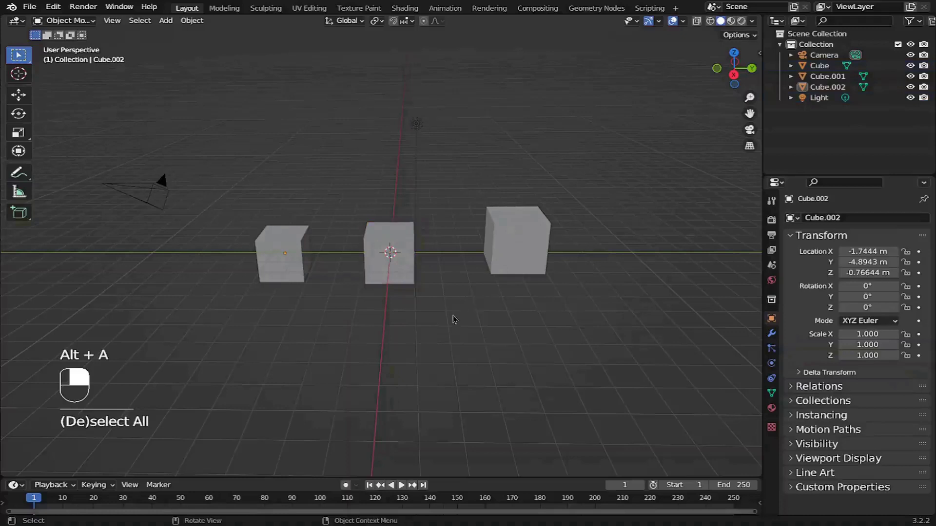
Select the light, the camera and Cube.001 one after another in the 3D Viewport, and clear the selection
{"action": "left_click", "coordinate": [423, 132]}
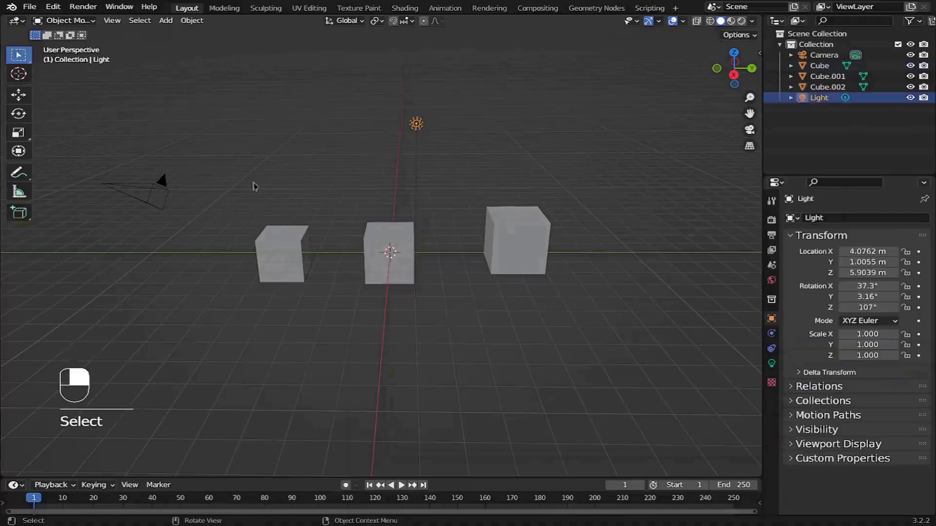
{"action": "left_click", "coordinate": [140, 198]}
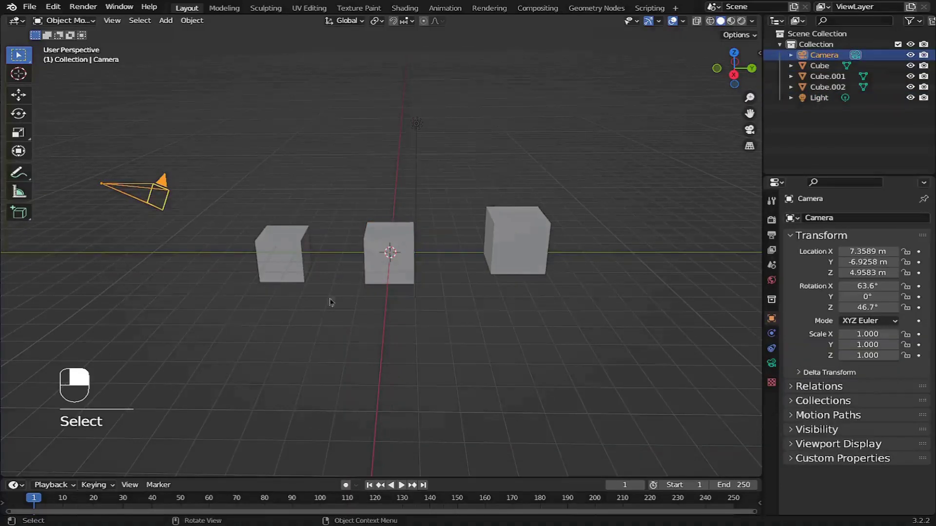
{"action": "left_click", "coordinate": [531, 243]}
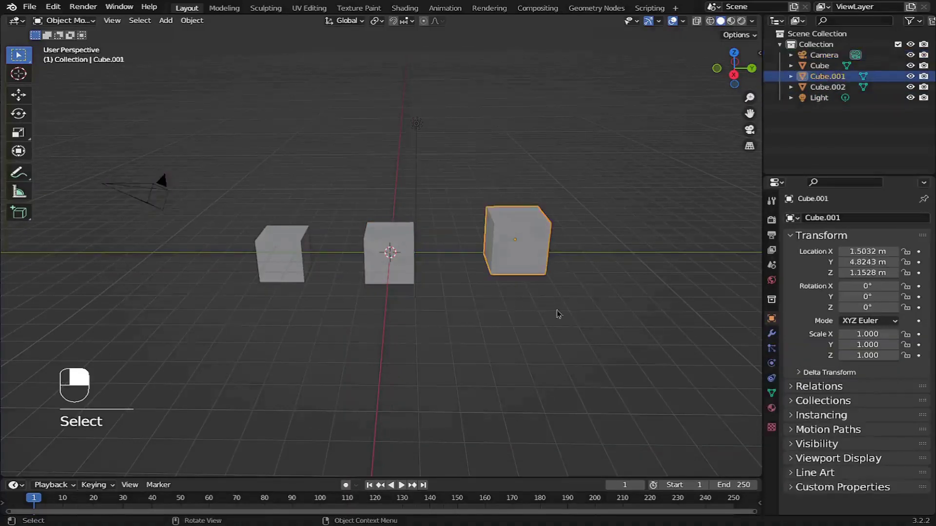
{"action": "key", "text": "alt+a"}
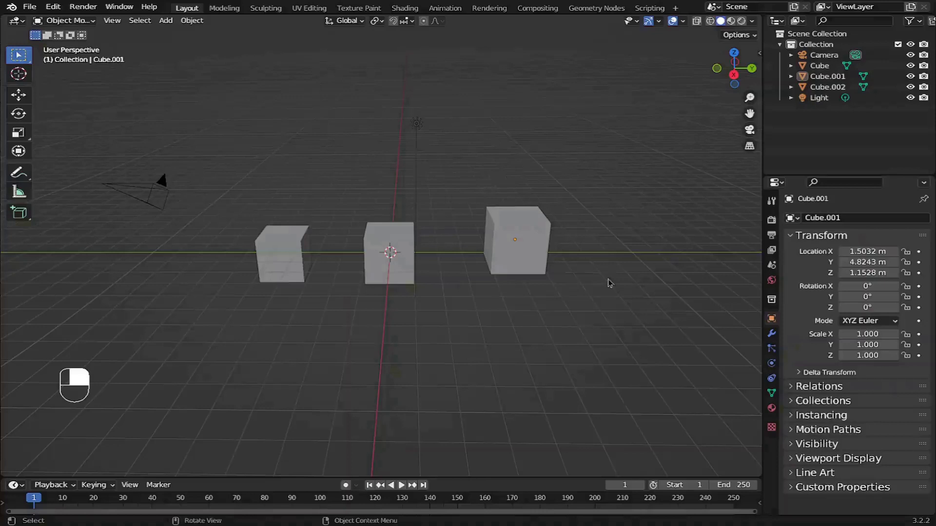
{"action": "key", "text": "shift"}
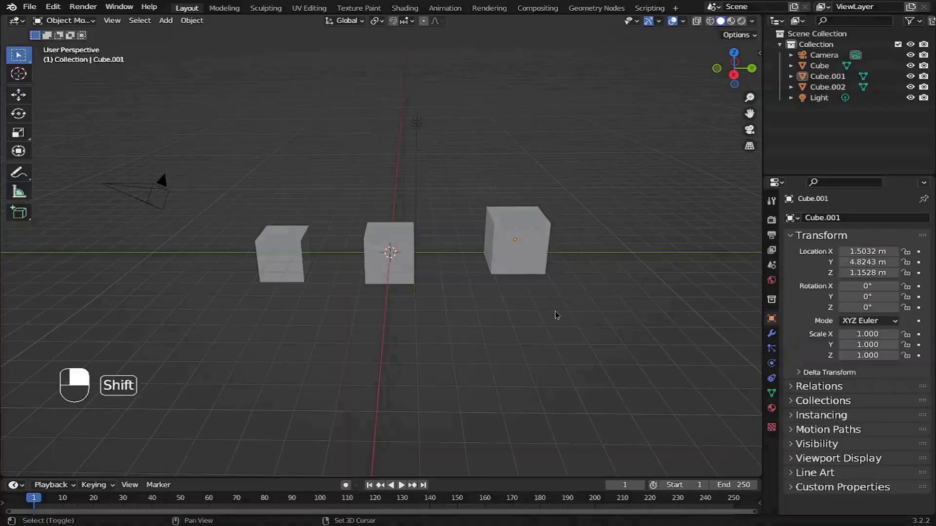
{"action": "key", "text": "Escape"}
{"action": "key", "text": "Escape"}
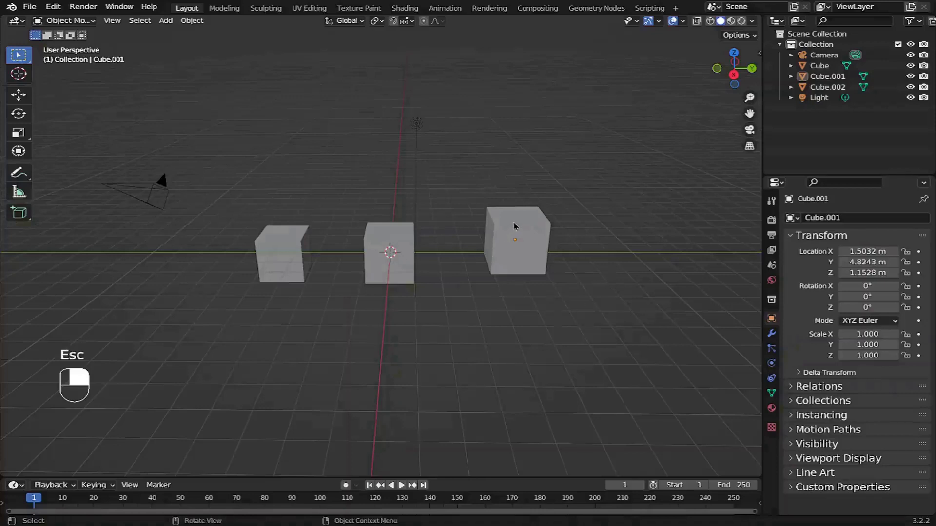
{"action": "right_click", "coordinate": [604, 225]}
{"action": "left_click", "coordinate": [604, 225]}
{"action": "left_click", "coordinate": [498, 336]}
{"action": "right_click", "coordinate": [499, 338]}
{"action": "left_click", "coordinate": [498, 334]}
{"action": "left_click", "coordinate": [644, 303]}
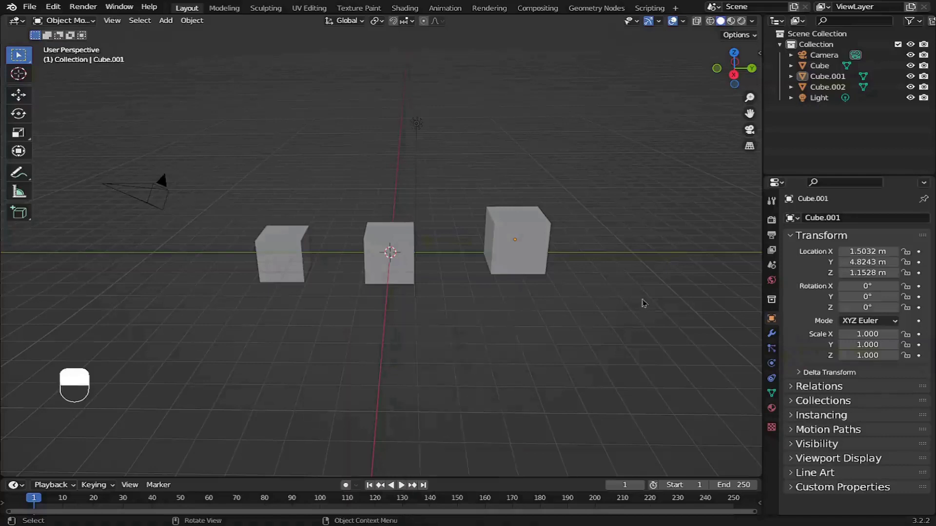
With the Tweak tool, select the camera, Cube.002, Cube, Cube.001 and the light together, and clear the selection
{"action": "left_click", "coordinate": [25, 59]}
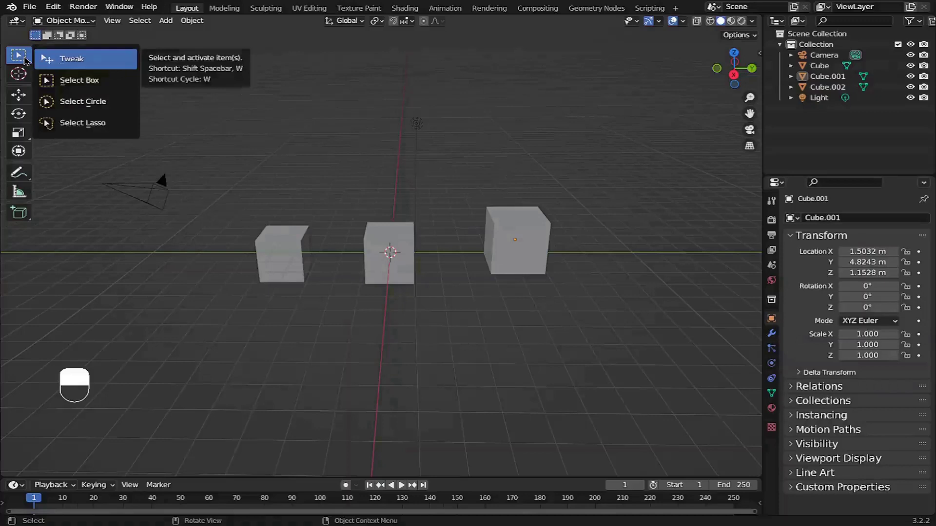
{"action": "left_click", "coordinate": [25, 58]}
{"action": "left_click", "coordinate": [97, 64]}
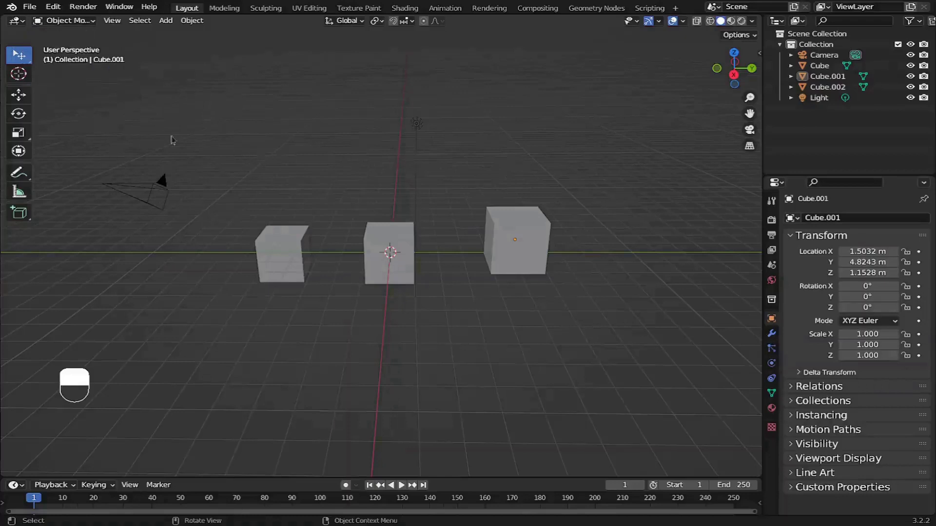
{"action": "left_click", "coordinate": [144, 194]}
{"action": "left_click", "coordinate": [287, 254], "text": "shift"}
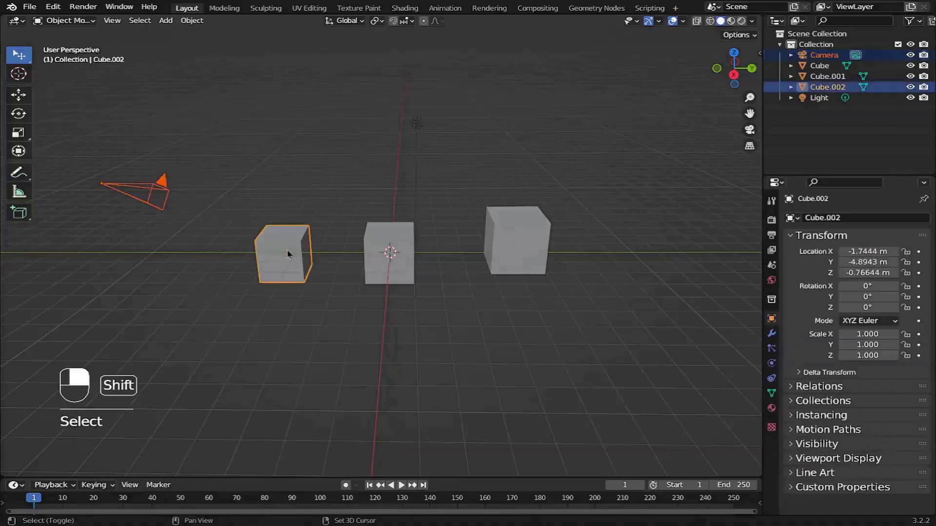
{"action": "left_click", "coordinate": [396, 251], "text": "shift"}
{"action": "left_click", "coordinate": [514, 237], "text": "shift"}
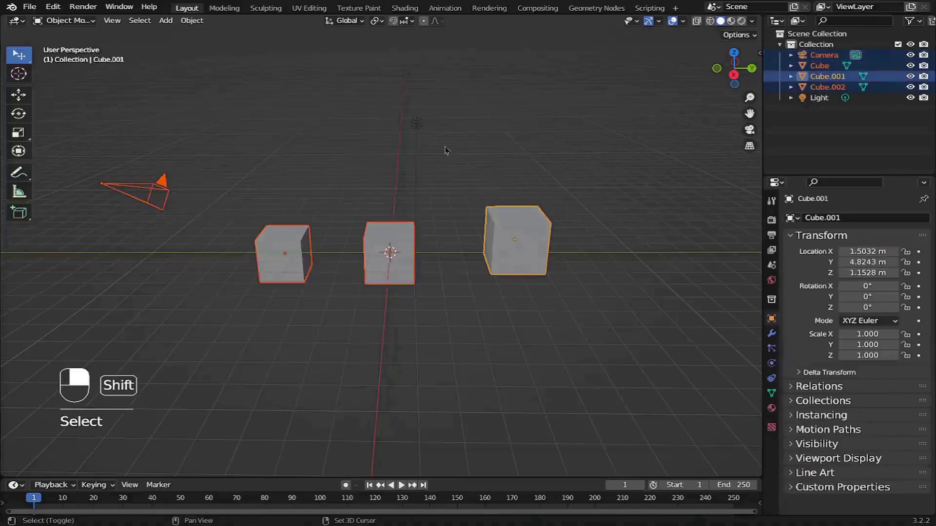
{"action": "left_click", "coordinate": [416, 124], "text": "shift"}
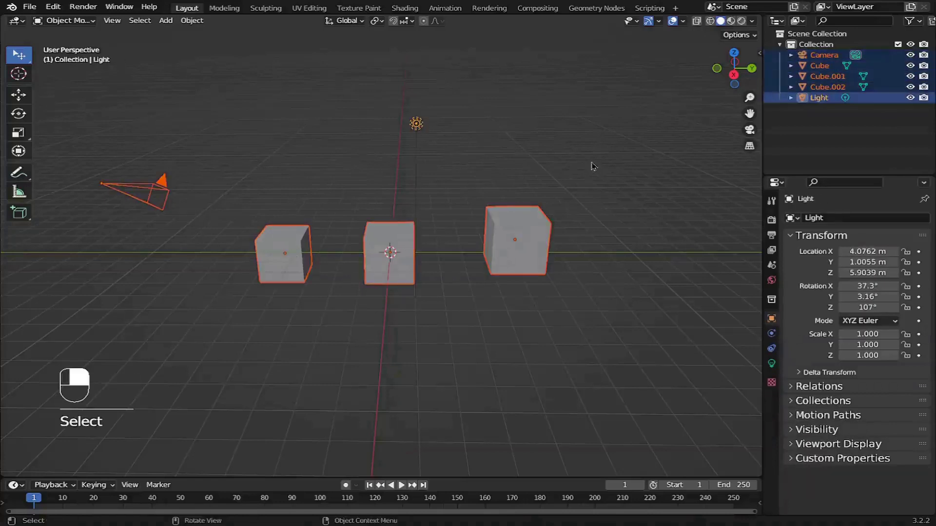
{"action": "key", "text": "alt+a"}
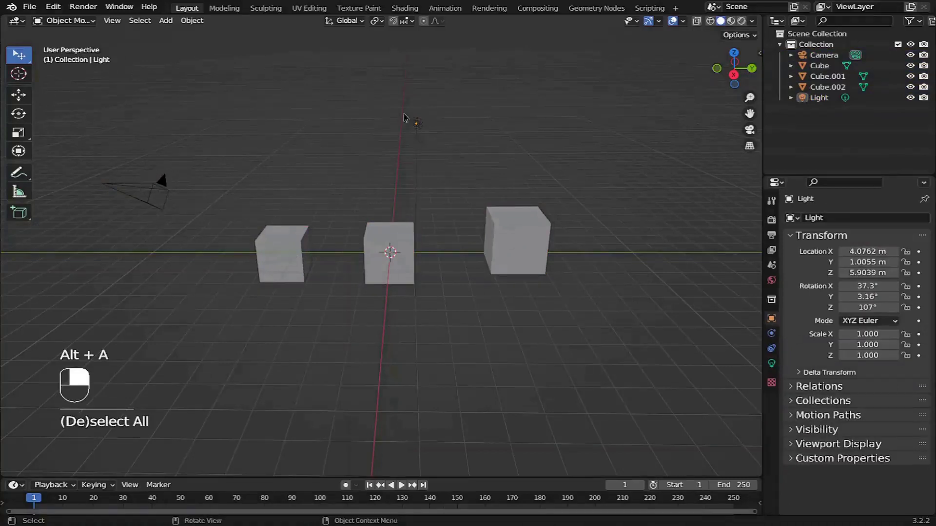
Select the camera, Cube.002, Cube, Cube.001 and the light individually one after another, and deselect by picking empty space
{"action": "left_click", "coordinate": [143, 190]}
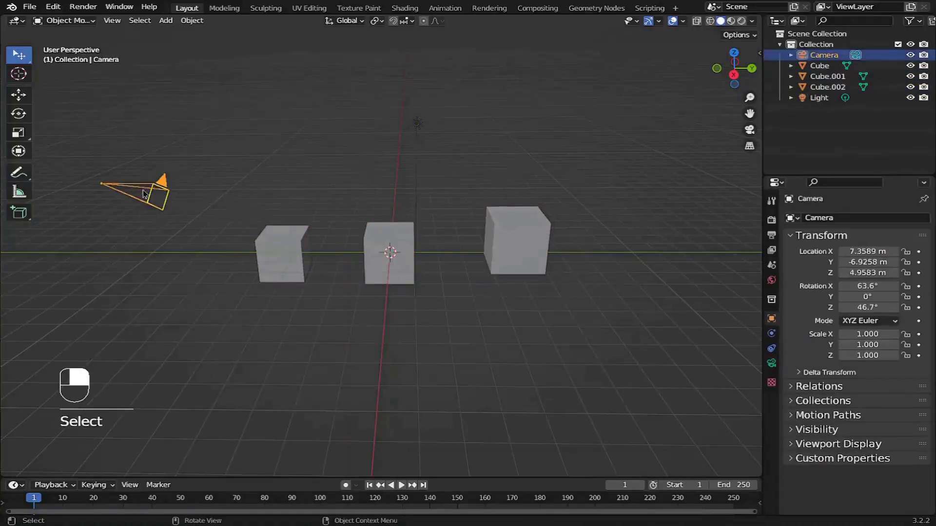
{"action": "left_click", "coordinate": [273, 252]}
{"action": "left_click", "coordinate": [387, 250]}
{"action": "left_click", "coordinate": [522, 247]}
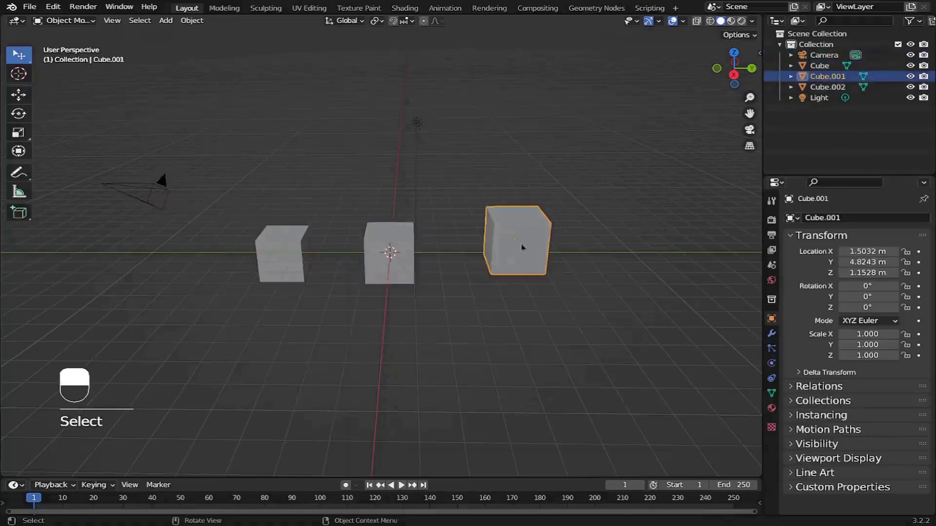
{"action": "left_click", "coordinate": [418, 126]}
{"action": "left_click", "coordinate": [614, 165]}
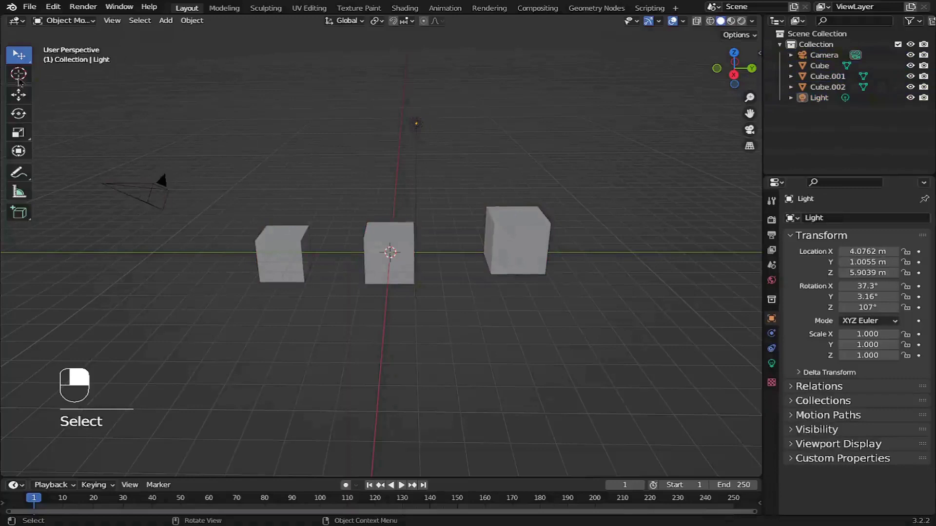
Switch to the Select Box tool, box-select all five objects in the scene, and deselect everything
{"action": "left_click_drag", "start_coordinate": [22, 60], "coordinate": [87, 89]}
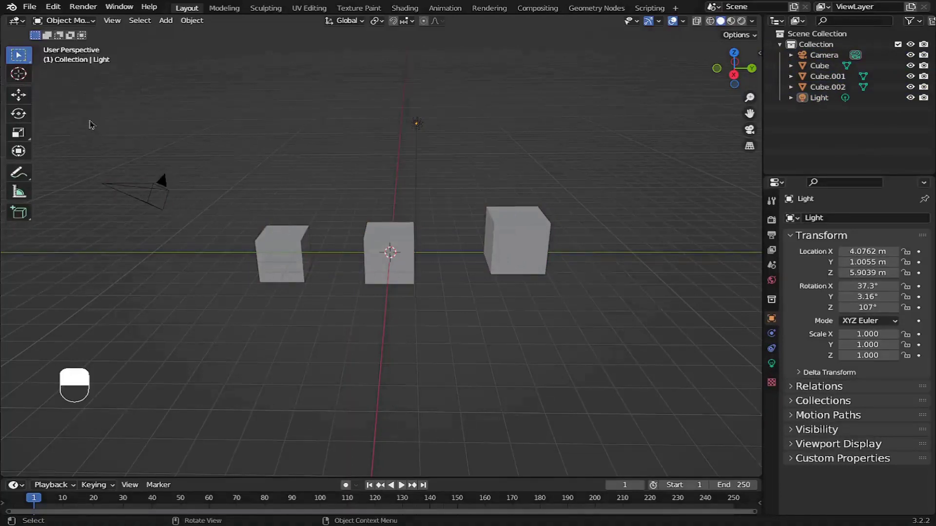
{"action": "left_click_drag", "start_coordinate": [83, 75], "coordinate": [623, 347]}
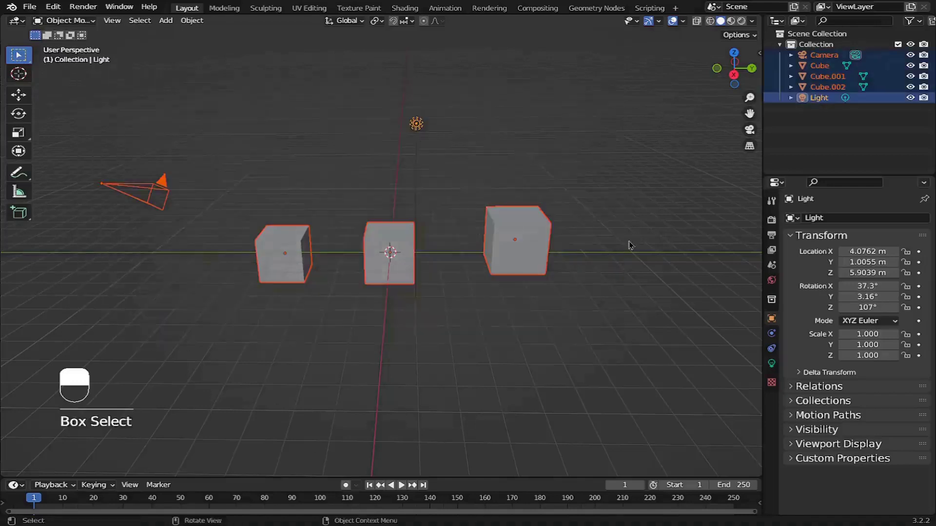
{"action": "key", "text": "alt+a"}
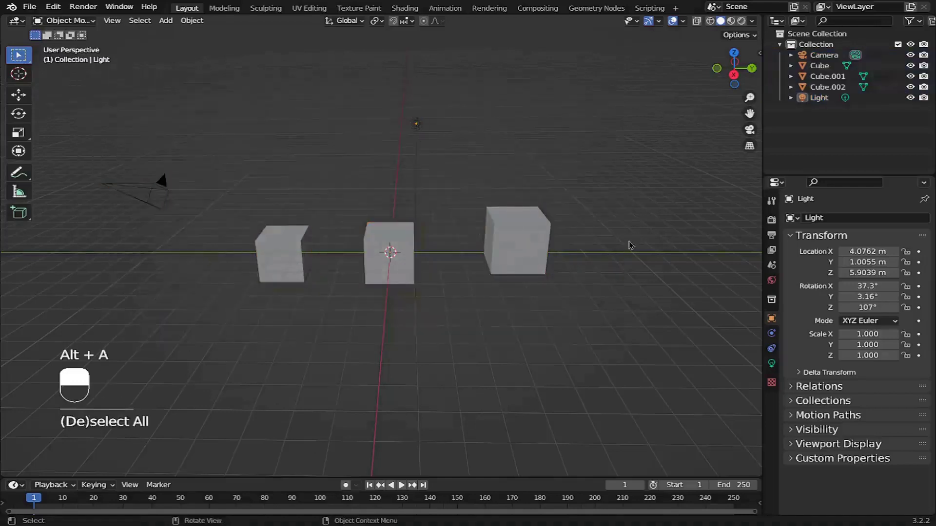
Switch to the Select Circle tool, sweep the circle over the objects from the camera to the light, and clear the selection
{"action": "left_click", "coordinate": [22, 56]}
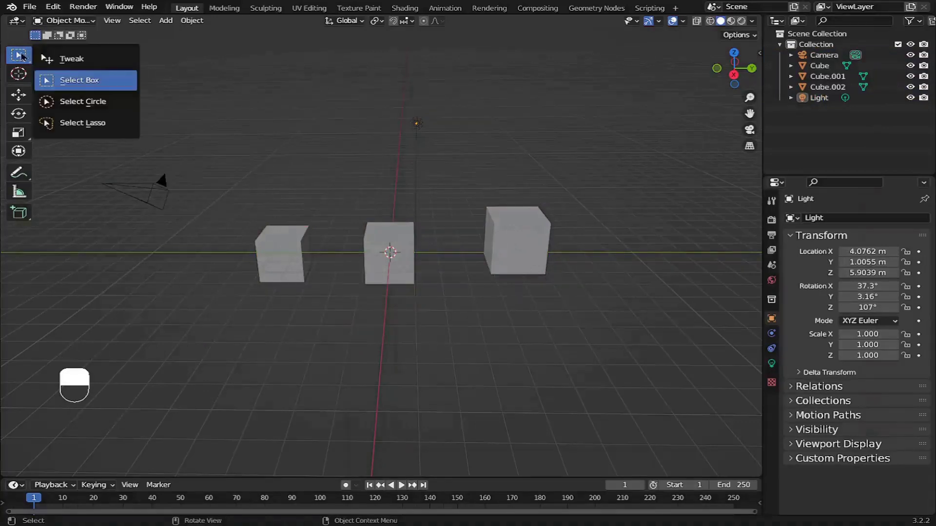
{"action": "left_click", "coordinate": [110, 112]}
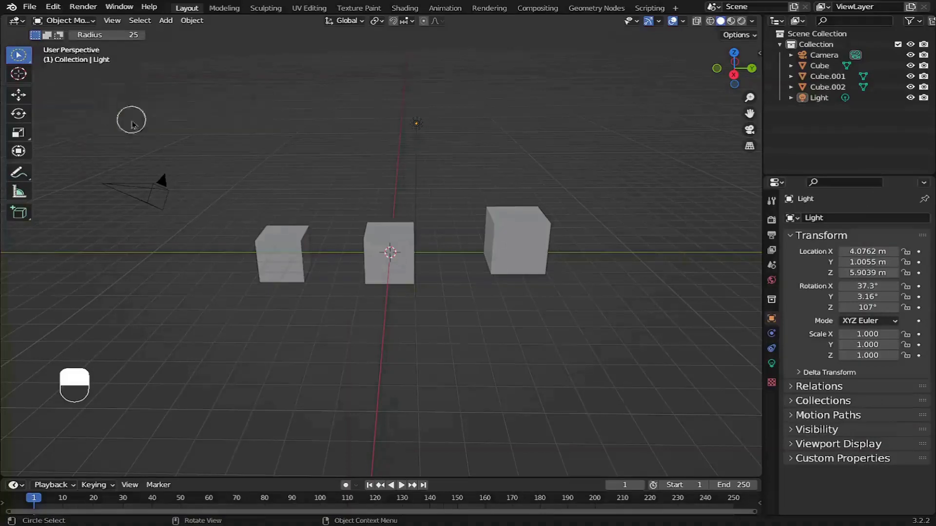
{"action": "mouse_move", "coordinate": [113, 187]}
{"action": "left_mouse_down"}
{"action": "mouse_move", "coordinate": [150, 192]}
{"action": "mouse_move", "coordinate": [310, 265]}
{"action": "mouse_move", "coordinate": [415, 241]}
{"action": "mouse_move", "coordinate": [548, 233]}
{"action": "mouse_move", "coordinate": [413, 118]}
{"action": "left_mouse_up"}
{"action": "left_click", "coordinate": [651, 173]}
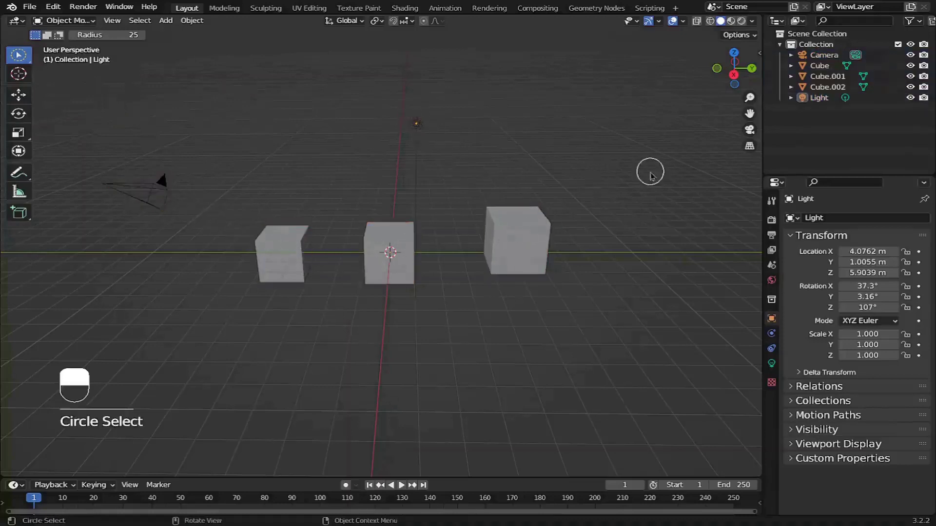
{"action": "right_click", "coordinate": [575, 141]}
{"action": "key", "text": "Escape"}
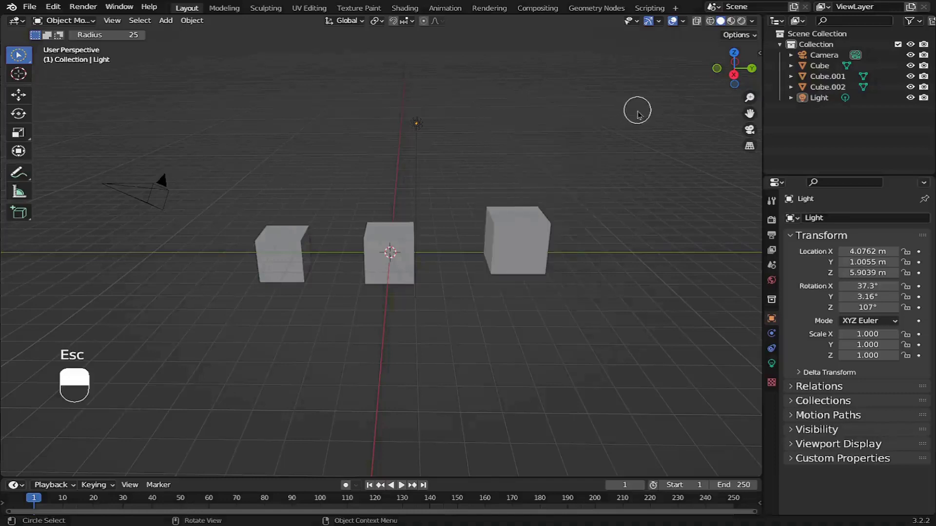
Circle-select Cube.001, the light, Cube, Cube.002 and the camera, end circle selection, and deselect everything with Select Lasso as the active tool
{"action": "key", "text": "c"}
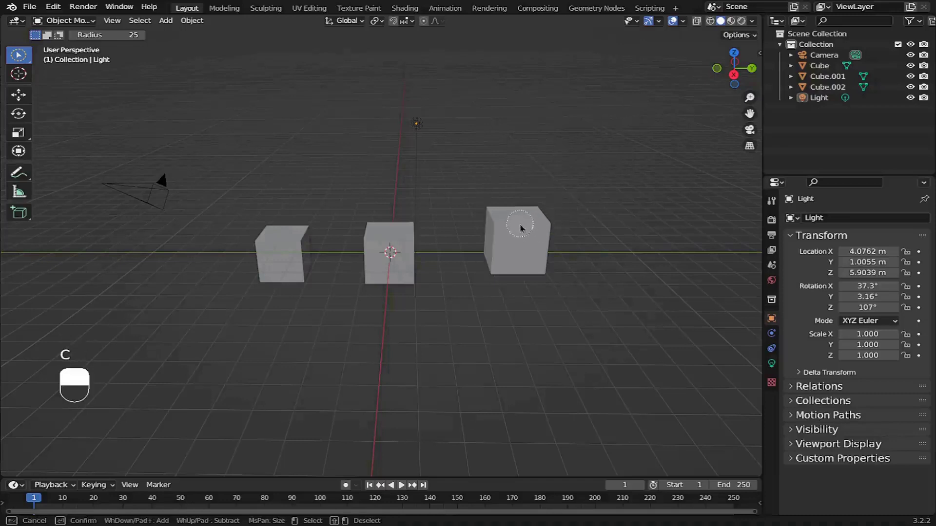
{"action": "left_click_drag", "start_coordinate": [525, 255], "coordinate": [422, 125]}
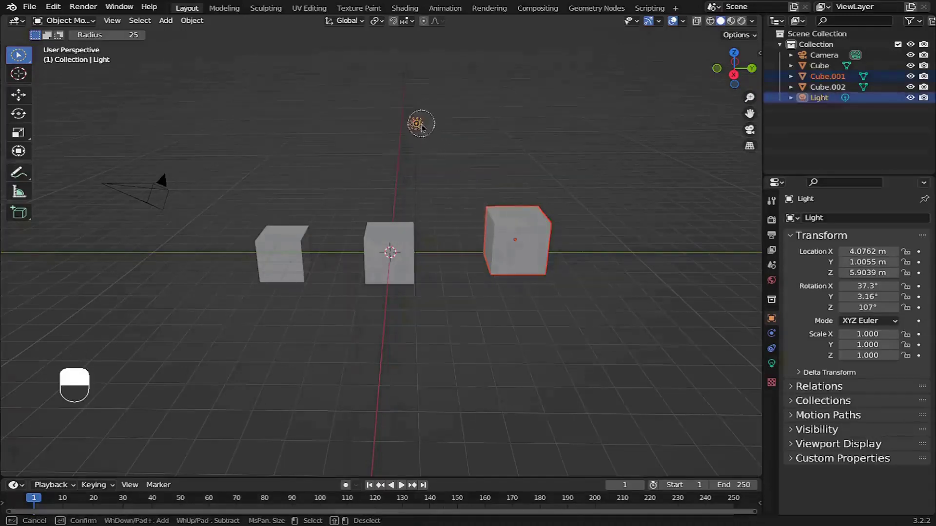
{"action": "left_click", "coordinate": [389, 248]}
{"action": "left_click", "coordinate": [289, 247]}
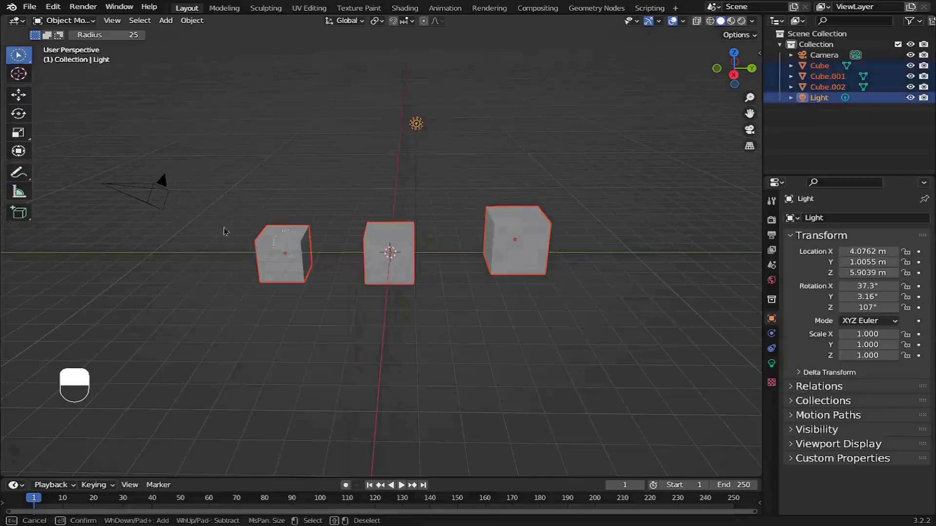
{"action": "left_click", "coordinate": [171, 193]}
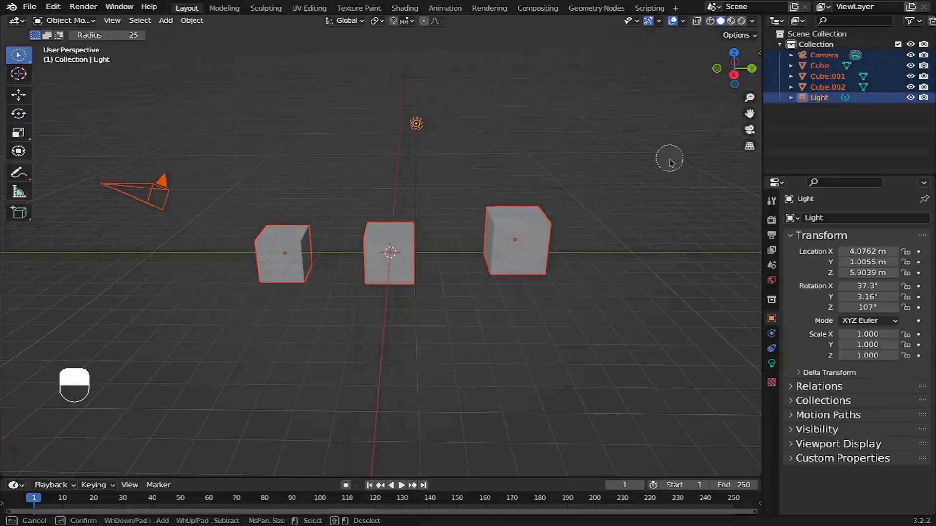
{"action": "right_click", "coordinate": [661, 178], "text": "shift"}
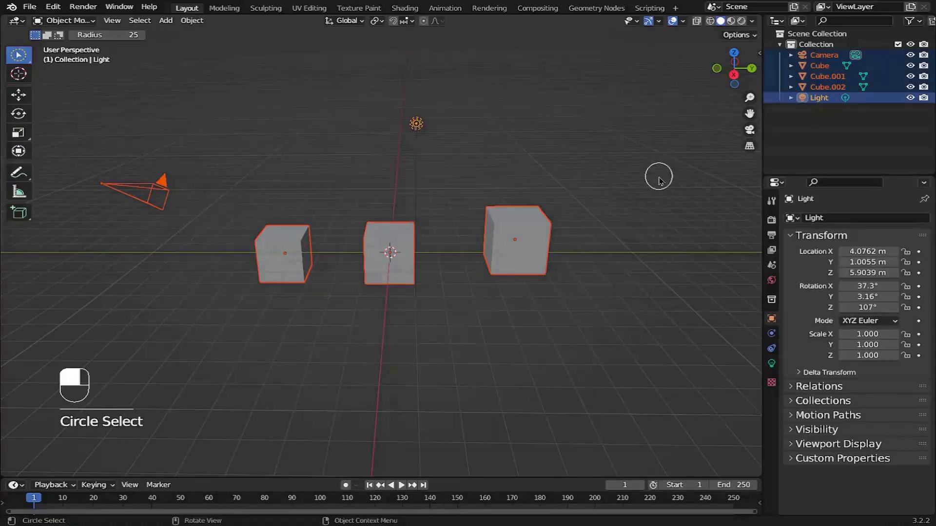
{"action": "key", "text": "w"}
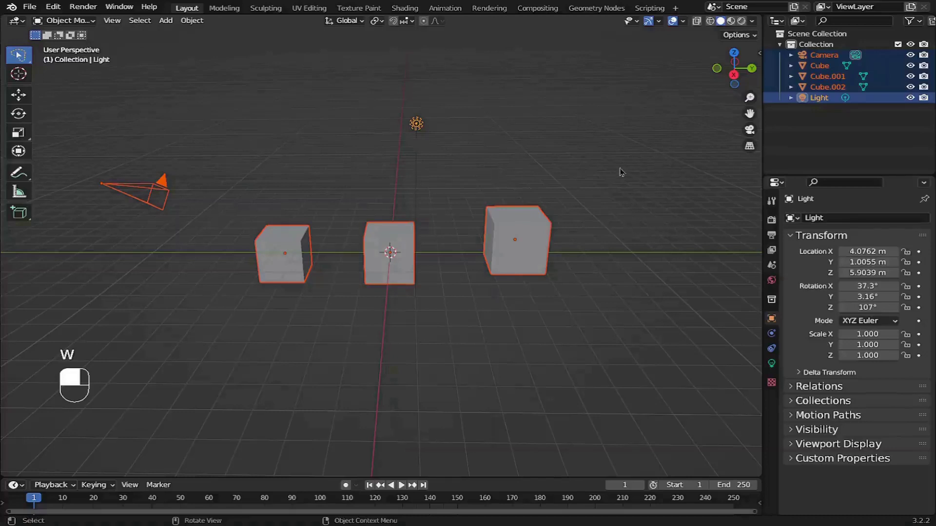
{"action": "key", "text": "alt+a"}
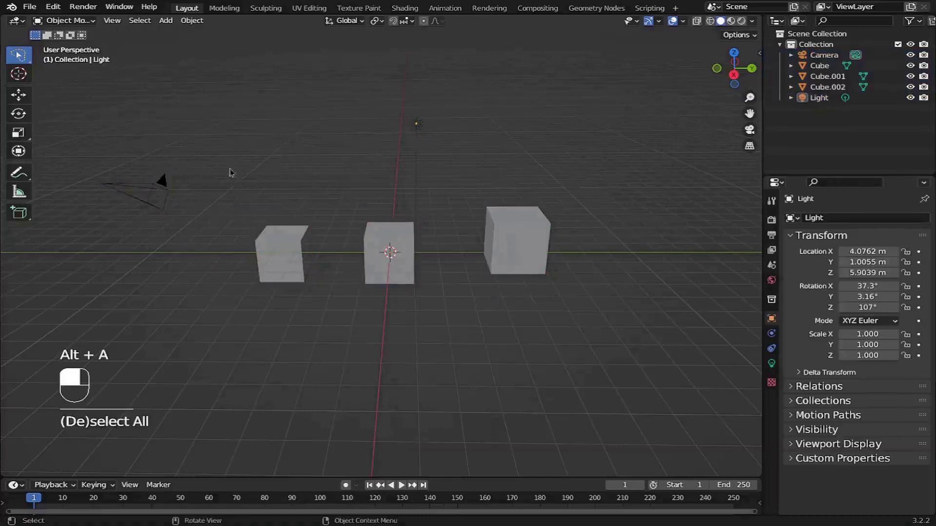
While Select Lasso is the active tool, invoke temporary circle selection, sweep over all five objects, exit it and clear the selection
{"action": "key", "text": "c"}
{"action": "mouse_move", "coordinate": [168, 193]}
{"action": "left_mouse_down"}
{"action": "mouse_move", "coordinate": [146, 192]}
{"action": "mouse_move", "coordinate": [323, 245]}
{"action": "mouse_move", "coordinate": [265, 281]}
{"action": "mouse_move", "coordinate": [522, 234]}
{"action": "mouse_move", "coordinate": [489, 167]}
{"action": "mouse_move", "coordinate": [421, 126]}
{"action": "mouse_move", "coordinate": [661, 120]}
{"action": "mouse_move", "coordinate": [648, 147]}
{"action": "left_mouse_up"}
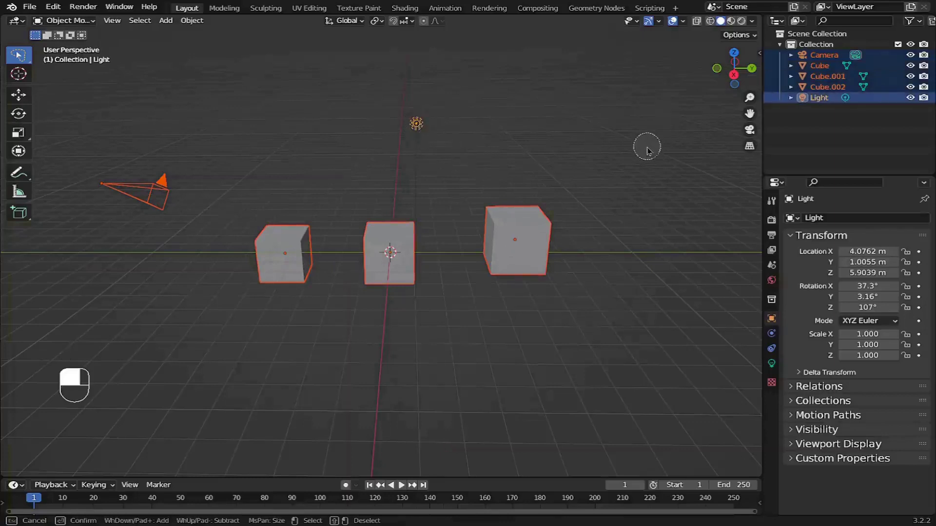
{"action": "key", "text": "Escape"}
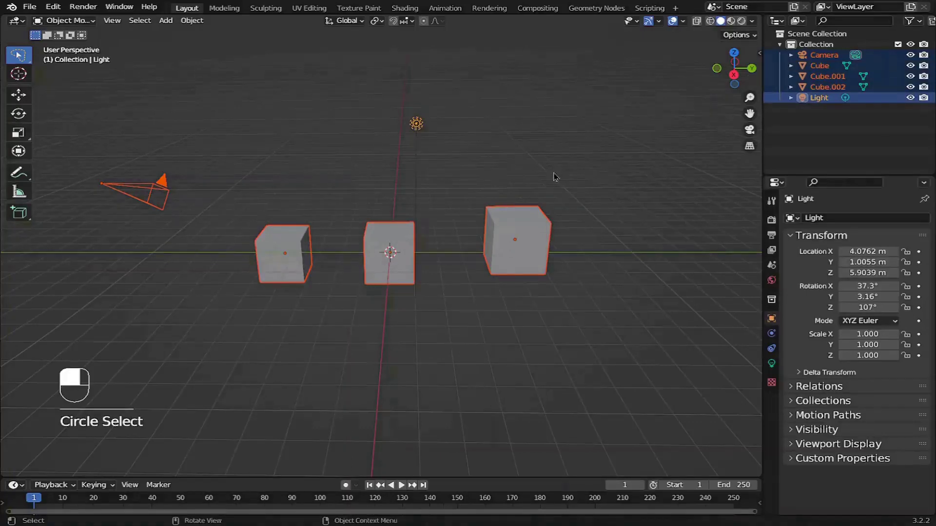
{"action": "key", "text": "alt+a"}
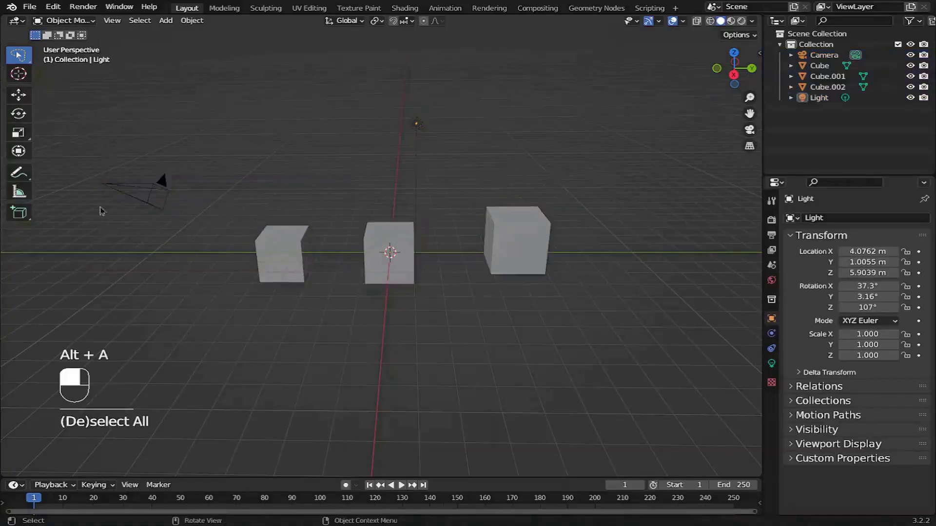
Cycle through the Tweak, Select Box, Select Circle and Select Lasso tools, stopping on Select Circle
{"action": "key", "text": "w"}
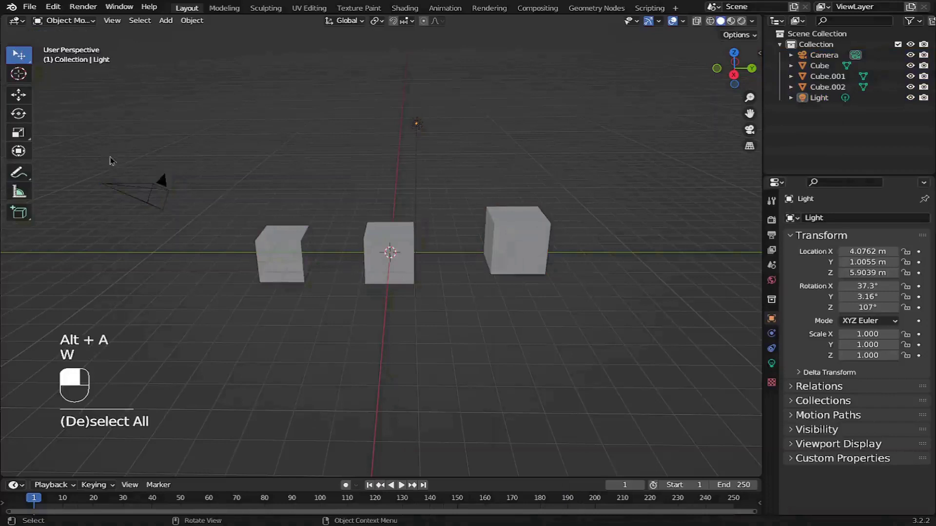
{"action": "key", "text": "w"}
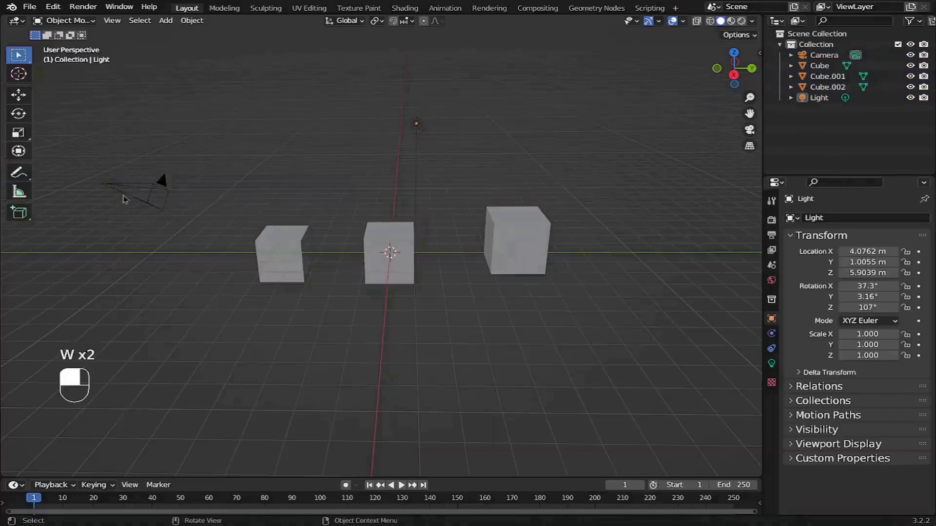
{"action": "key", "text": "w"}
{"action": "key", "text": "w"}
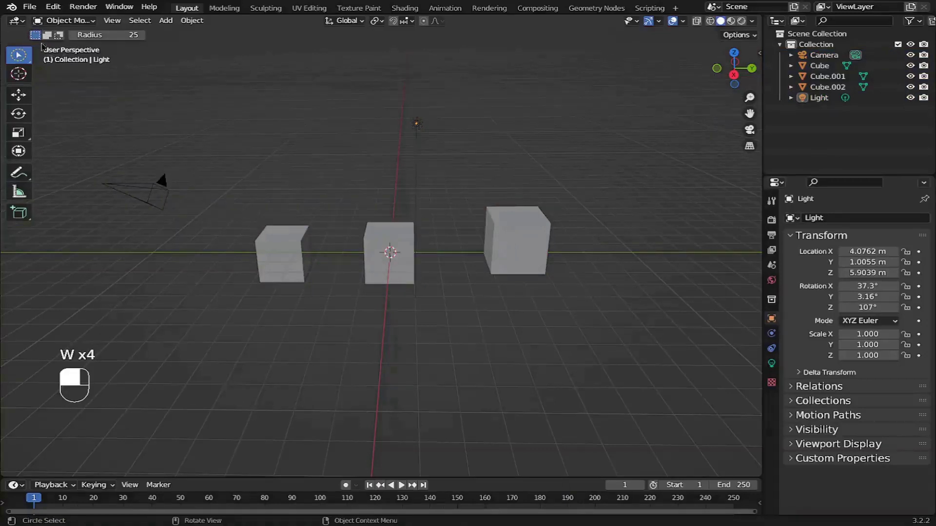
{"action": "key", "text": "w"}
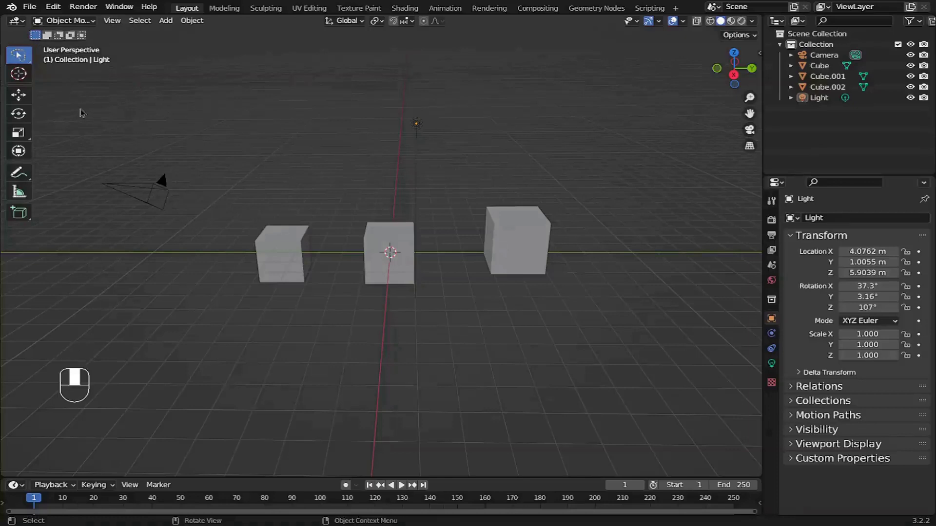
{"action": "key", "text": "w"}
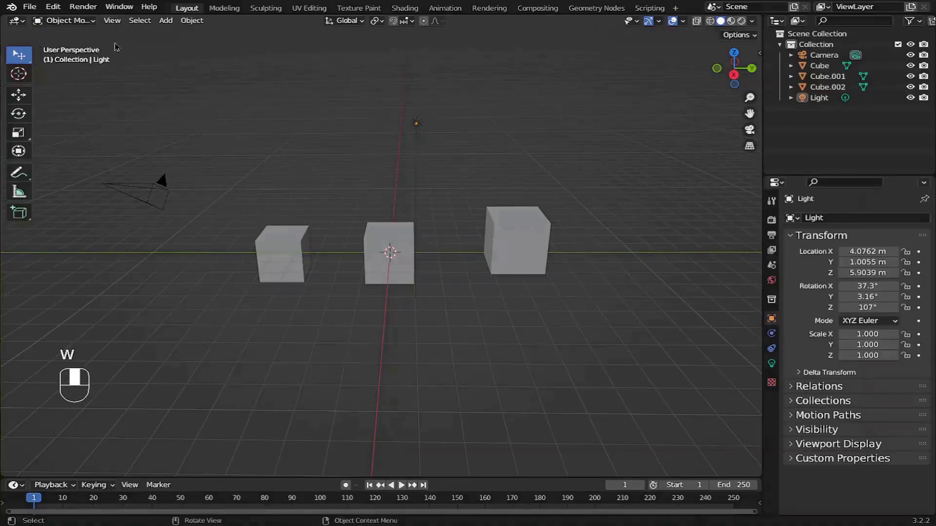
{"action": "key", "text": "w"}
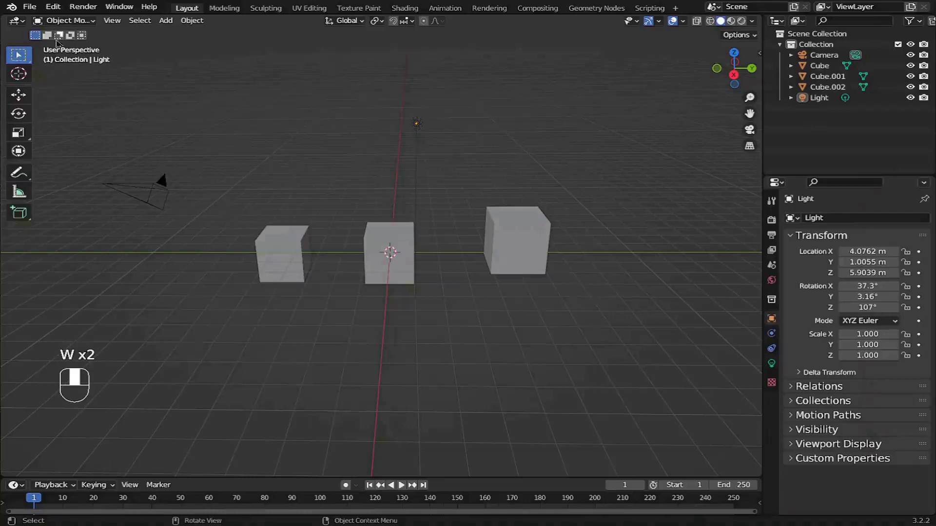
{"action": "key", "text": "w"}
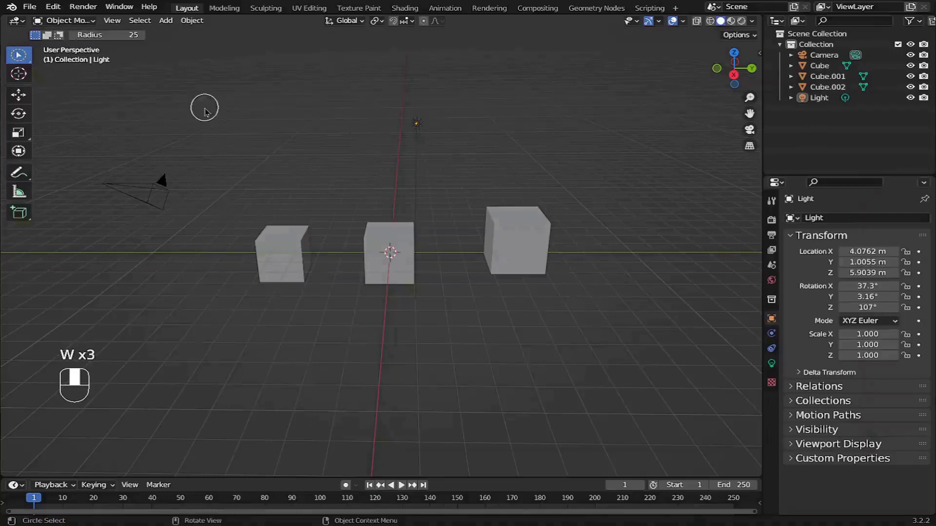
Circle-select all five objects in one sweep, and subtract Cube.001 from the selection
{"action": "mouse_move", "coordinate": [101, 190]}
{"action": "left_mouse_down"}
{"action": "mouse_move", "coordinate": [160, 190]}
{"action": "mouse_move", "coordinate": [295, 256]}
{"action": "mouse_move", "coordinate": [520, 234]}
{"action": "mouse_move", "coordinate": [507, 171]}
{"action": "mouse_move", "coordinate": [407, 129]}
{"action": "mouse_move", "coordinate": [449, 159]}
{"action": "left_mouse_up"}
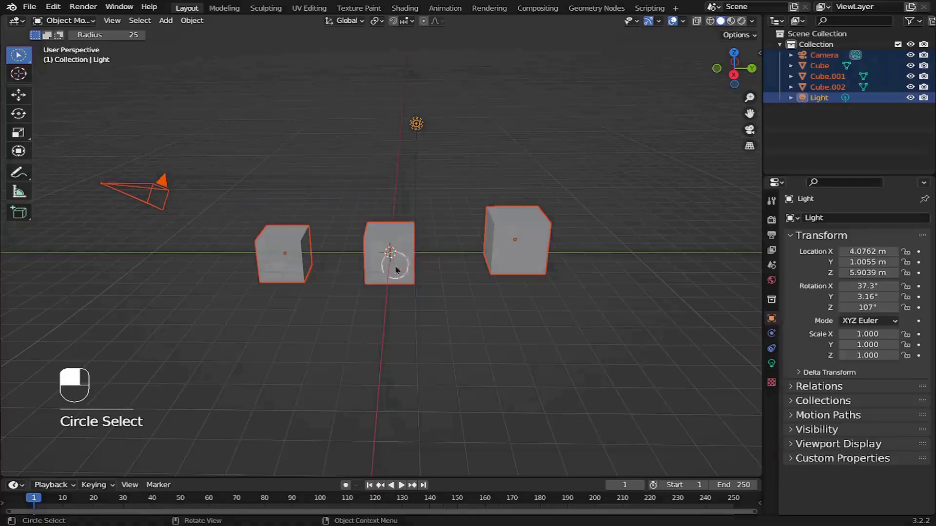
{"action": "left_click_drag", "start_coordinate": [494, 236], "coordinate": [509, 223], "text": "ctrl"}
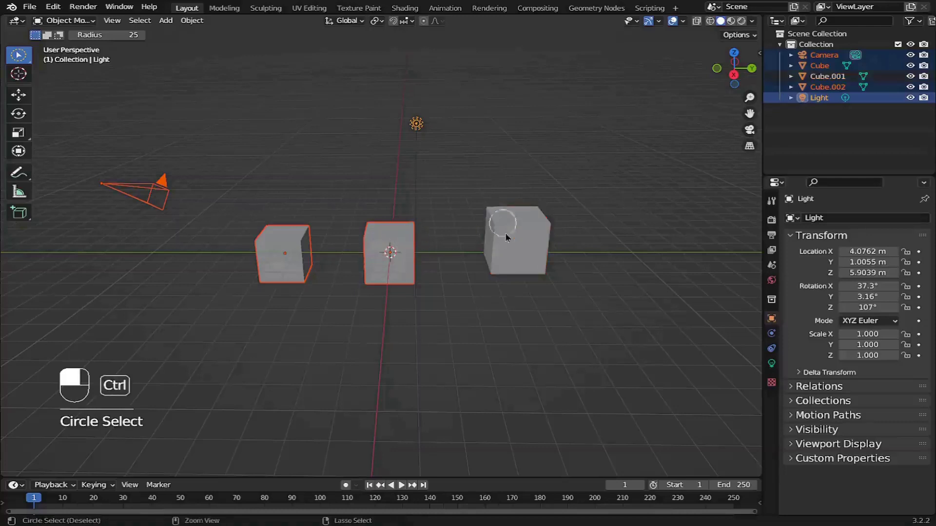
Subtract the light from the selection with Select Circle, and sweep over all five objects to select them again
{"action": "left_click", "coordinate": [416, 122], "text": "ctrl"}
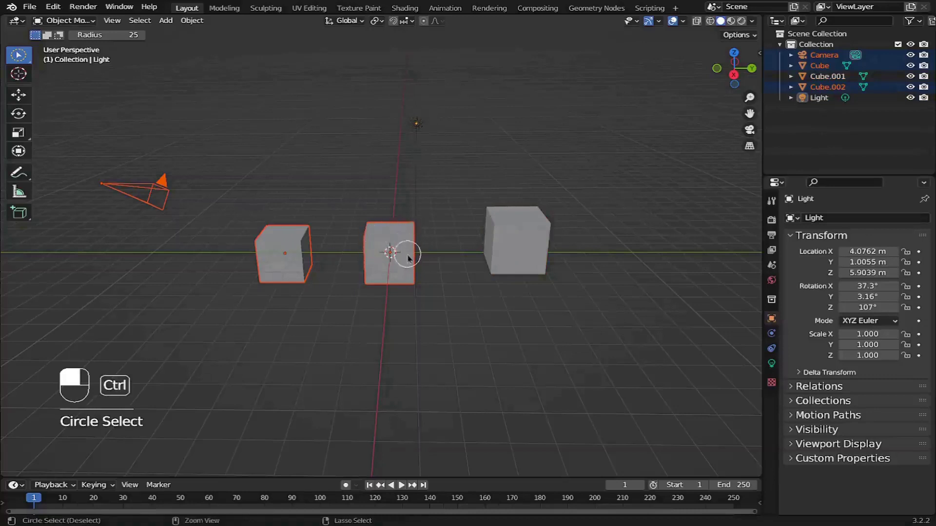
{"action": "left_click", "coordinate": [417, 124]}
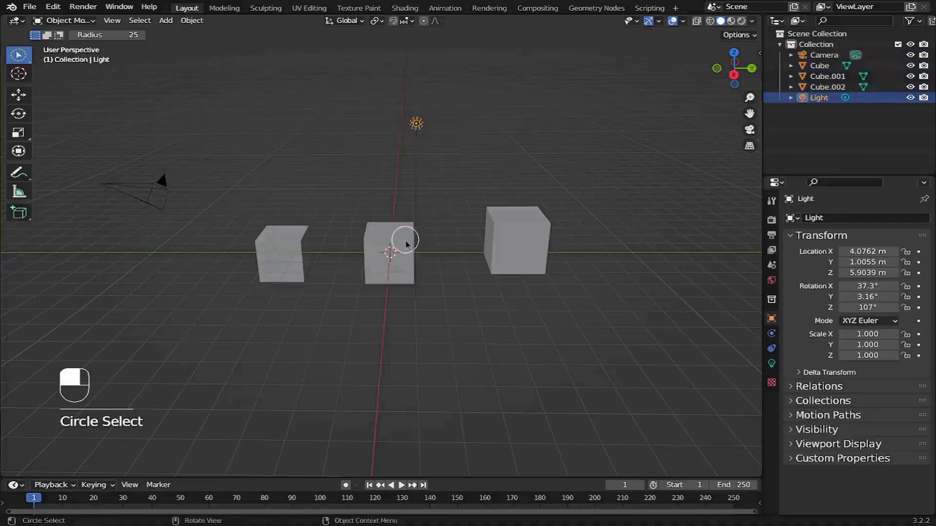
{"action": "mouse_move", "coordinate": [418, 123]}
{"action": "left_mouse_down"}
{"action": "mouse_move", "coordinate": [418, 224]}
{"action": "mouse_move", "coordinate": [355, 257]}
{"action": "mouse_move", "coordinate": [218, 248]}
{"action": "mouse_move", "coordinate": [83, 184]}
{"action": "mouse_move", "coordinate": [529, 242]}
{"action": "mouse_move", "coordinate": [526, 296]}
{"action": "left_mouse_up"}
Circle-subtract the three cubes, the light and the camera from the selection until nothing is selected
{"action": "mouse_move", "coordinate": [507, 230]}
{"action": "left_mouse_down", "text": "ctrl"}
{"action": "mouse_move", "coordinate": [484, 254]}
{"action": "mouse_move", "coordinate": [268, 248]}
{"action": "mouse_move", "coordinate": [208, 236]}
{"action": "left_mouse_up", "text": "ctrl"}
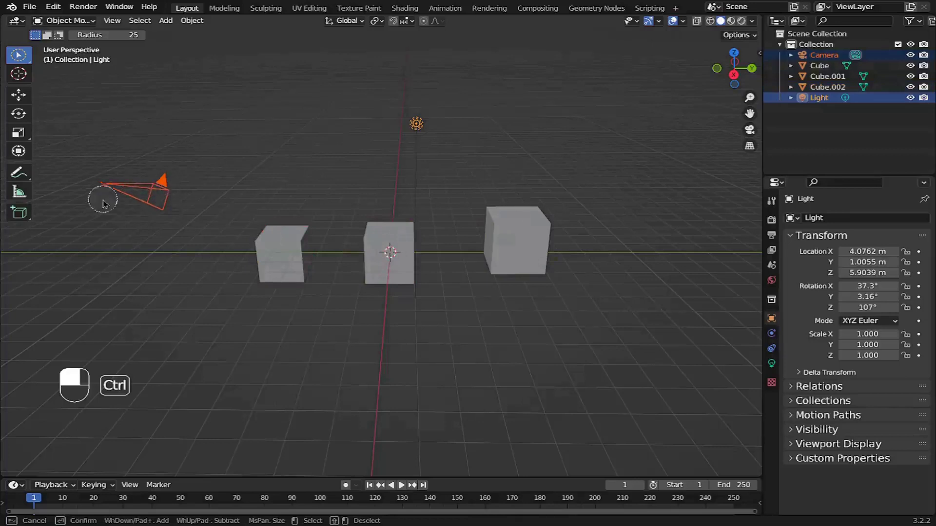
{"action": "mouse_move", "coordinate": [342, 150]}
{"action": "left_mouse_down", "text": "ctrl"}
{"action": "mouse_move", "coordinate": [430, 121]}
{"action": "mouse_move", "coordinate": [156, 198]}
{"action": "mouse_move", "coordinate": [146, 182]}
{"action": "left_mouse_up", "text": "ctrl"}
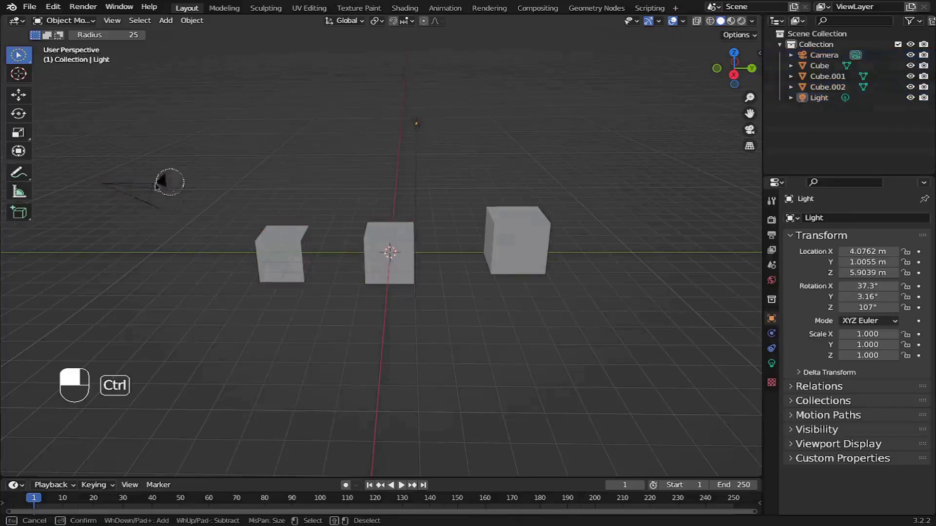
{"action": "mouse_move", "coordinate": [576, 235]}
{"action": "left_mouse_down", "text": "ctrl"}
{"action": "mouse_move", "coordinate": [520, 337]}
{"action": "mouse_move", "coordinate": [528, 347]}
{"action": "left_mouse_up", "text": "ctrl"}
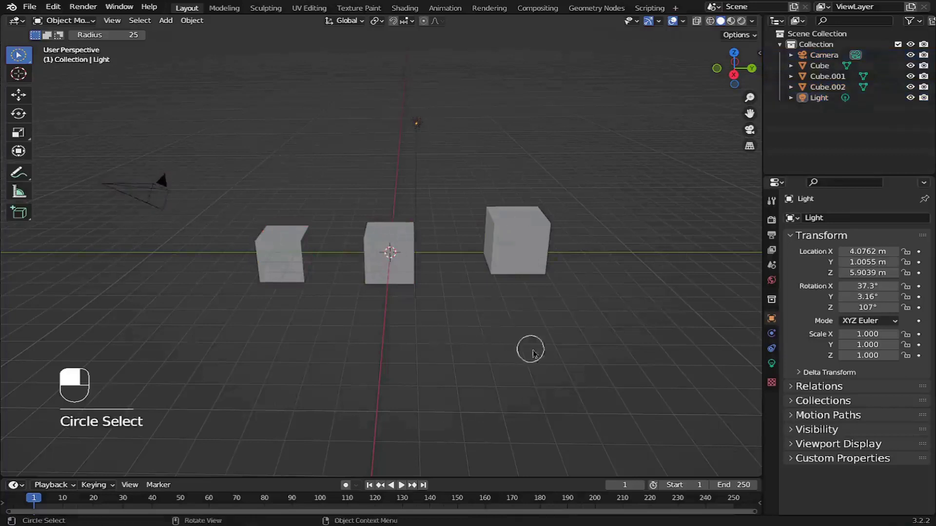
{"action": "right_click", "coordinate": [577, 336]}
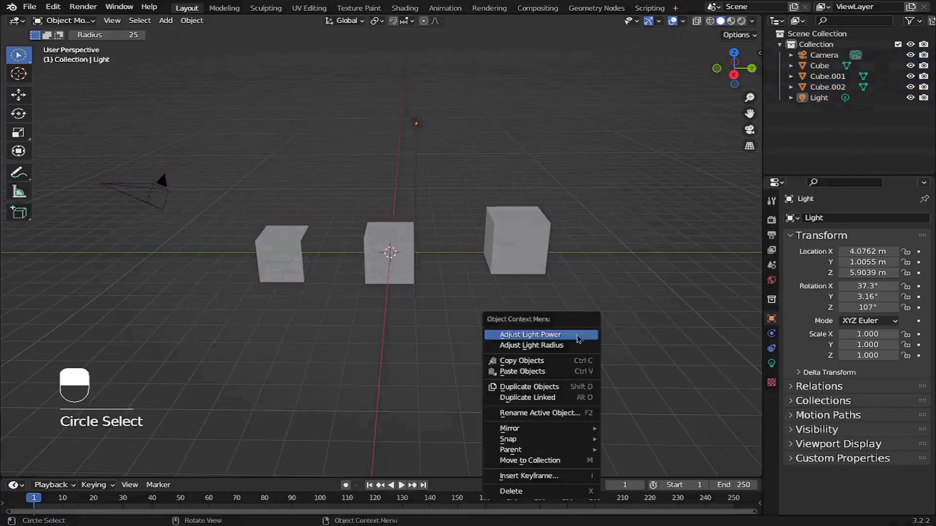
{"action": "key", "text": "Escape"}
{"action": "right_click", "coordinate": [633, 292]}
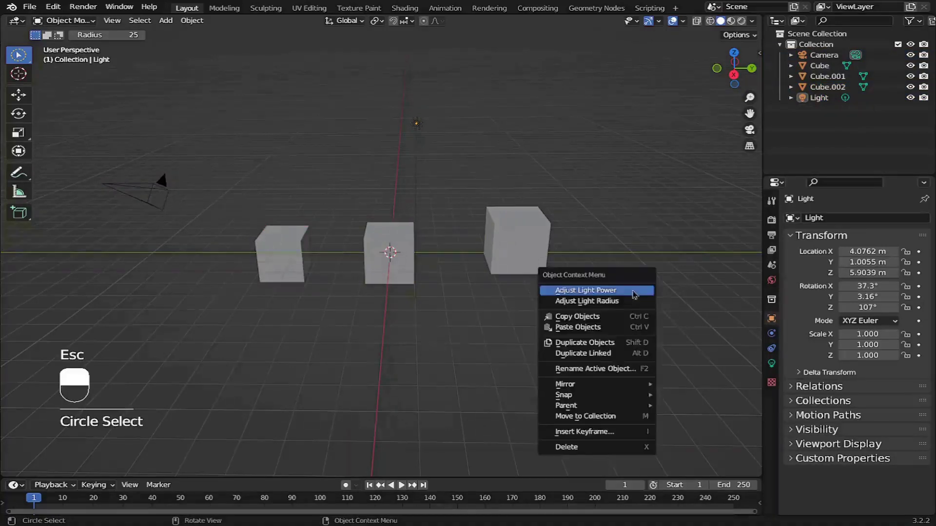
{"action": "key", "text": "Escape"}
{"action": "key", "text": "Escape"}
{"action": "key", "text": "Escape"}
{"action": "key", "text": "Escape"}
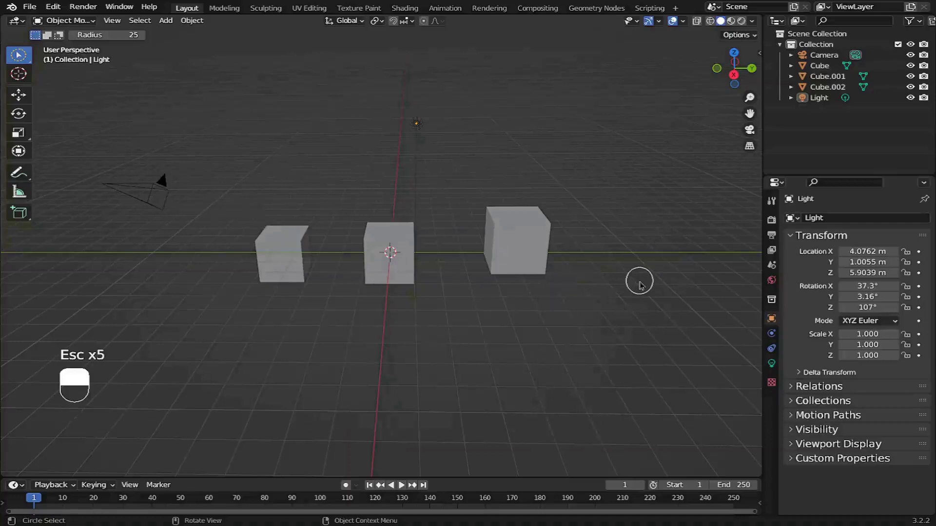
Switch to Select Lasso, lasso the camera, light, Cube and Cube.001, and replace that selection by lassoing only Cube.002
{"action": "key", "text": "w"}
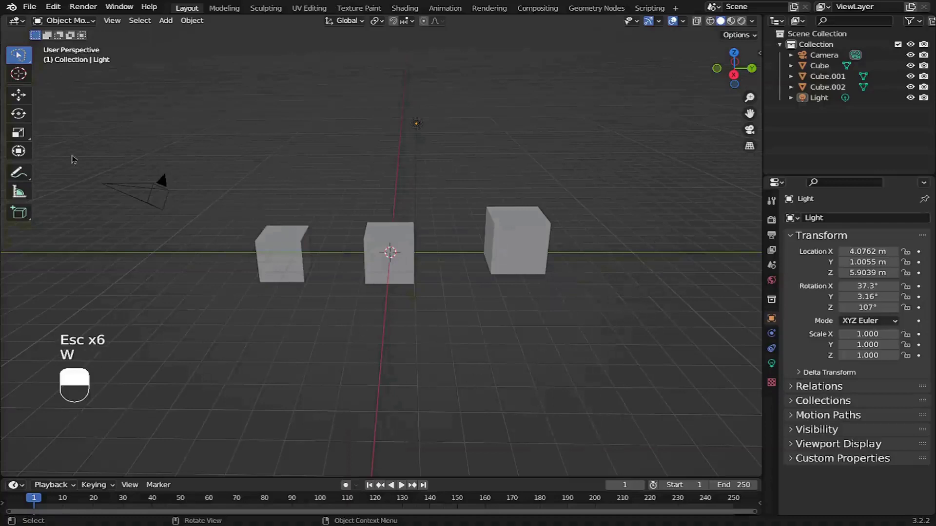
{"action": "left_click_drag", "start_coordinate": [18, 59], "coordinate": [109, 127]}
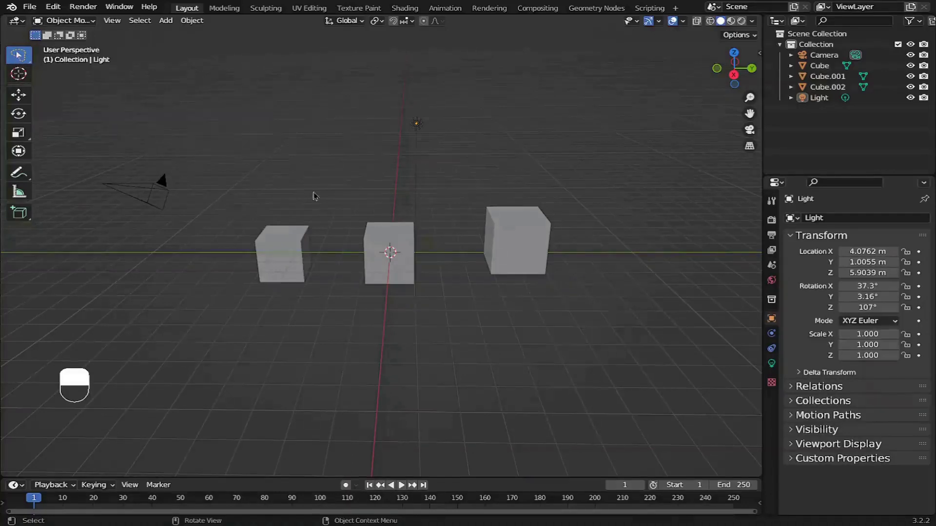
{"action": "key", "text": "l"}
{"action": "mouse_move", "coordinate": [75, 161]}
{"action": "left_mouse_down"}
{"action": "mouse_move", "coordinate": [162, 282]}
{"action": "mouse_move", "coordinate": [194, 195]}
{"action": "mouse_move", "coordinate": [261, 150]}
{"action": "mouse_move", "coordinate": [343, 235]}
{"action": "mouse_move", "coordinate": [385, 322]}
{"action": "mouse_move", "coordinate": [428, 227]}
{"action": "mouse_move", "coordinate": [561, 185]}
{"action": "mouse_move", "coordinate": [592, 309]}
{"action": "mouse_move", "coordinate": [536, 307]}
{"action": "mouse_move", "coordinate": [475, 229]}
{"action": "mouse_move", "coordinate": [464, 169]}
{"action": "mouse_move", "coordinate": [437, 129]}
{"action": "mouse_move", "coordinate": [413, 117]}
{"action": "left_mouse_up"}
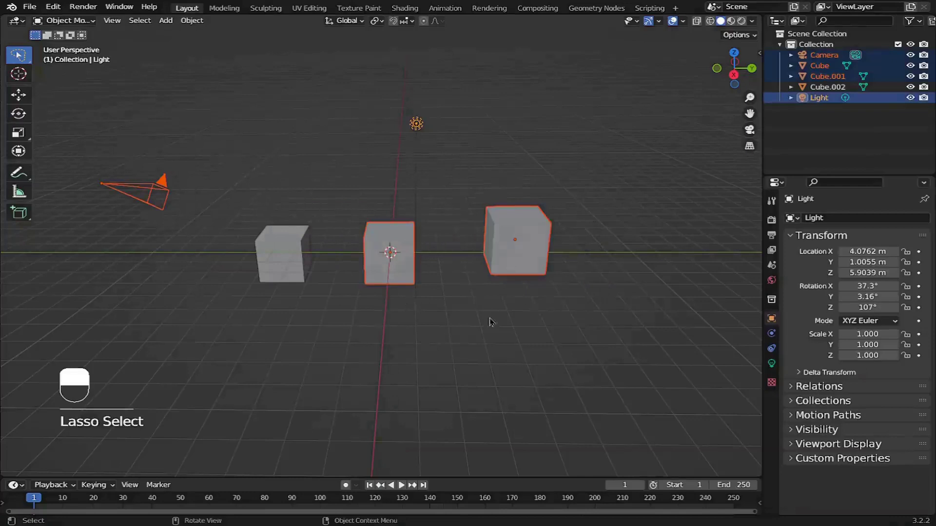
{"action": "mouse_move", "coordinate": [231, 167]}
{"action": "left_mouse_down"}
{"action": "mouse_move", "coordinate": [259, 296]}
{"action": "mouse_move", "coordinate": [316, 321]}
{"action": "mouse_move", "coordinate": [335, 193]}
{"action": "left_mouse_up"}
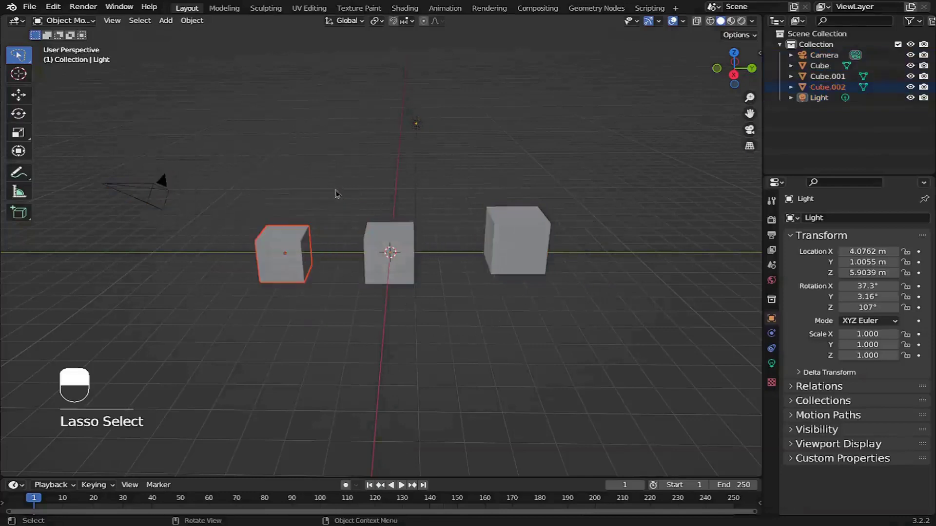
Set Select Lasso to extend the existing selection, and lasso the remaining objects until all five are selected
{"action": "left_click", "coordinate": [48, 38]}
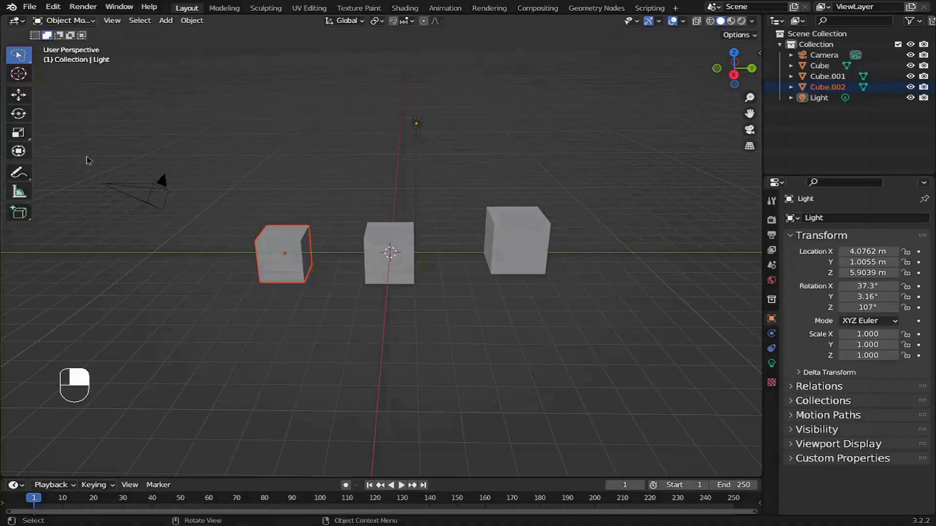
{"action": "mouse_move", "coordinate": [87, 152]}
{"action": "left_mouse_down"}
{"action": "mouse_move", "coordinate": [192, 246]}
{"action": "mouse_move", "coordinate": [202, 183]}
{"action": "left_mouse_up"}
{"action": "mouse_move", "coordinate": [95, 131]}
{"action": "left_mouse_down"}
{"action": "mouse_move", "coordinate": [230, 309]}
{"action": "mouse_move", "coordinate": [425, 111]}
{"action": "mouse_move", "coordinate": [385, 192]}
{"action": "mouse_move", "coordinate": [375, 304]}
{"action": "mouse_move", "coordinate": [441, 263]}
{"action": "mouse_move", "coordinate": [456, 193]}
{"action": "mouse_move", "coordinate": [564, 209]}
{"action": "mouse_move", "coordinate": [533, 302]}
{"action": "mouse_move", "coordinate": [545, 315]}
{"action": "left_mouse_up"}
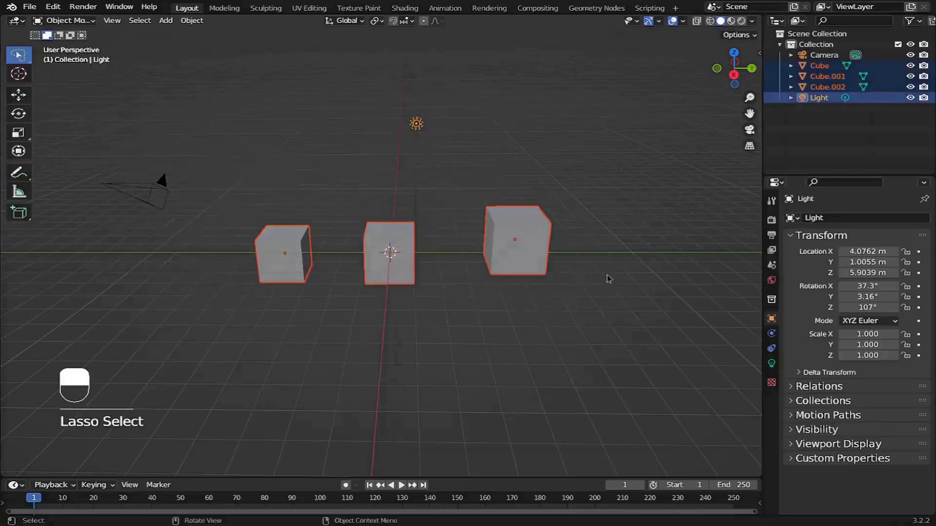
{"action": "mouse_move", "coordinate": [84, 160]}
{"action": "left_mouse_down"}
{"action": "mouse_move", "coordinate": [234, 222]}
{"action": "mouse_move", "coordinate": [113, 155]}
{"action": "mouse_move", "coordinate": [90, 156]}
{"action": "left_mouse_up"}
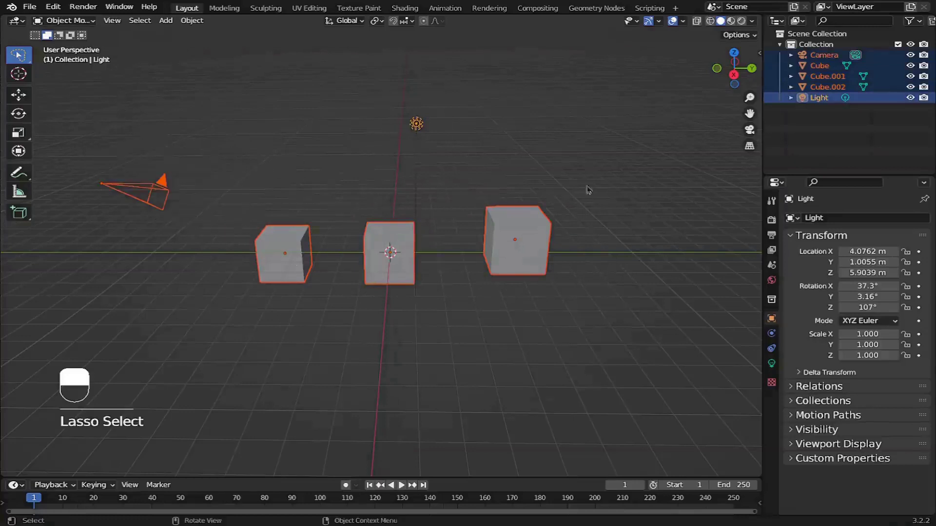
Set Select Lasso to subtract mode, and lasso the camera, light, Cube.001, Cube and Cube.002 one at a time to deselect them
{"action": "left_click", "coordinate": [58, 35]}
{"action": "mouse_move", "coordinate": [73, 141]}
{"action": "left_mouse_down"}
{"action": "mouse_move", "coordinate": [171, 274]}
{"action": "mouse_move", "coordinate": [234, 175]}
{"action": "mouse_move", "coordinate": [137, 119]}
{"action": "left_mouse_up"}
{"action": "mouse_move", "coordinate": [394, 101]}
{"action": "left_mouse_down"}
{"action": "mouse_move", "coordinate": [453, 110]}
{"action": "mouse_move", "coordinate": [423, 68]}
{"action": "left_mouse_up"}
{"action": "mouse_move", "coordinate": [463, 181]}
{"action": "left_mouse_down"}
{"action": "mouse_move", "coordinate": [502, 316]}
{"action": "mouse_move", "coordinate": [560, 199]}
{"action": "mouse_move", "coordinate": [543, 192]}
{"action": "left_mouse_up"}
{"action": "mouse_move", "coordinate": [344, 190]}
{"action": "left_mouse_down"}
{"action": "mouse_move", "coordinate": [389, 333]}
{"action": "mouse_move", "coordinate": [439, 193]}
{"action": "left_mouse_up"}
{"action": "mouse_move", "coordinate": [239, 207]}
{"action": "left_mouse_down"}
{"action": "mouse_move", "coordinate": [360, 290]}
{"action": "mouse_move", "coordinate": [293, 187]}
{"action": "left_mouse_up"}
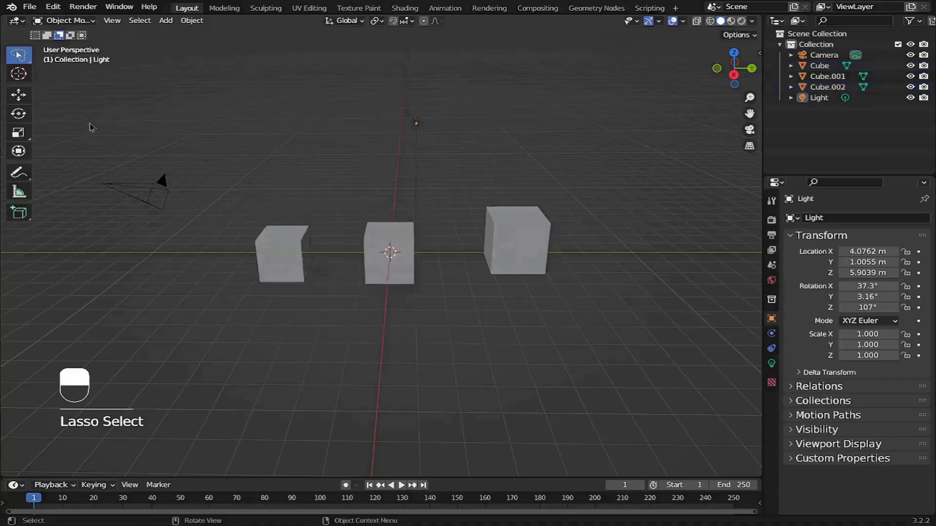
With temporary box selection, select all five objects, and box-subtract first the camera and then the three cubes with the light
{"action": "key", "text": "b"}
{"action": "left_click_drag", "start_coordinate": [78, 71], "coordinate": [592, 328]}
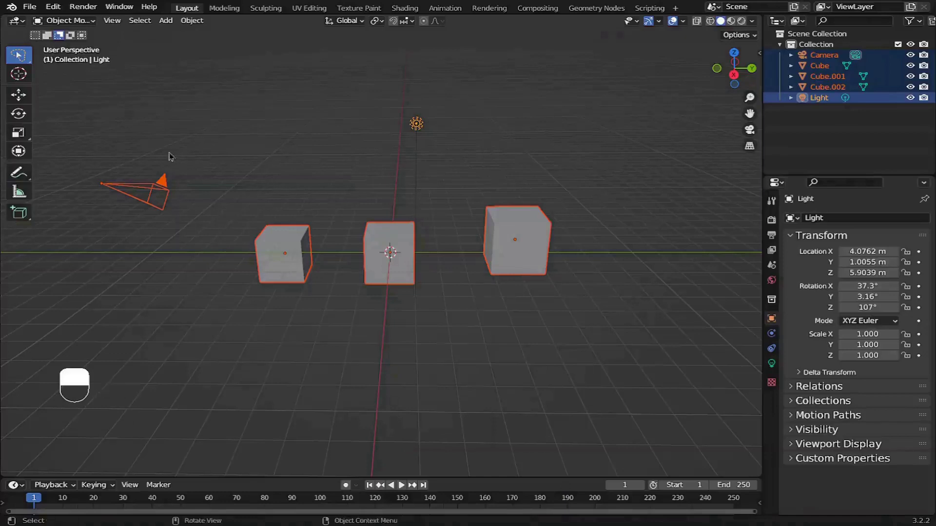
{"action": "key", "text": "b"}
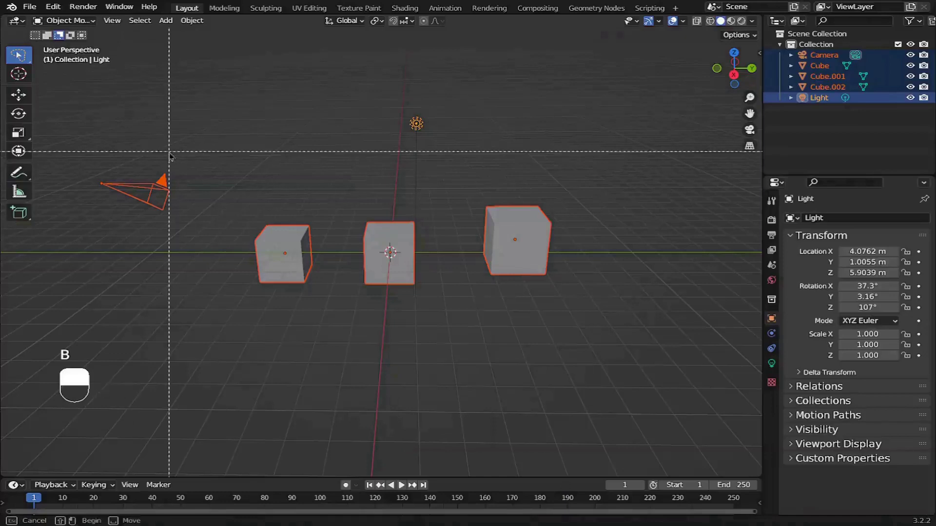
{"action": "left_click_drag", "start_coordinate": [87, 113], "coordinate": [210, 294], "text": "shift"}
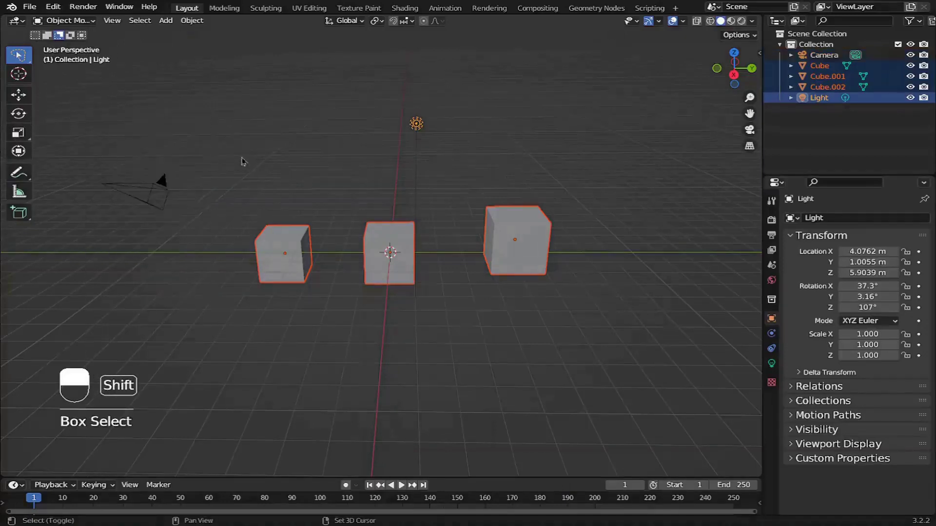
{"action": "mouse_move", "coordinate": [236, 155]}
{"action": "left_mouse_down", "text": "shift"}
{"action": "mouse_move", "coordinate": [298, 326]}
{"action": "mouse_move", "coordinate": [376, 341]}
{"action": "mouse_move", "coordinate": [332, 204]}
{"action": "mouse_move", "coordinate": [281, 160]}
{"action": "left_mouse_up", "text": "shift"}
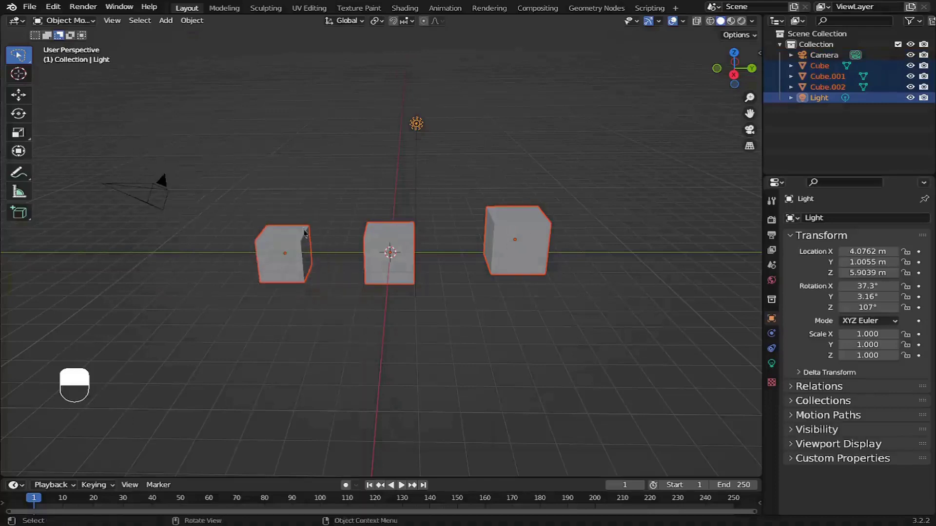
{"action": "key", "text": "b"}
{"action": "left_click_drag", "start_coordinate": [236, 127], "coordinate": [599, 349], "text": "shift"}
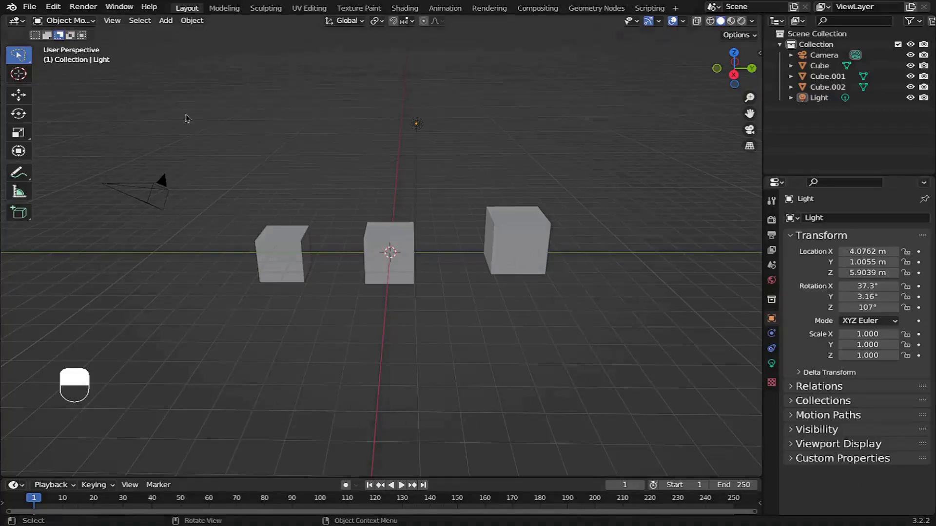
Zoom the view to a region around all the objects, and zoom again to a region around the middle cube
{"action": "key", "text": "shift"}
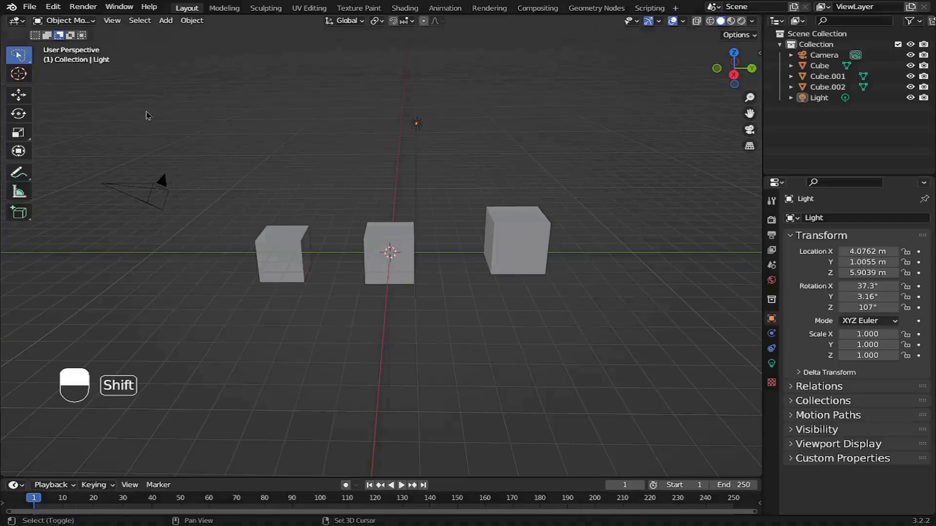
{"action": "key", "text": "shift+b"}
{"action": "left_click_drag", "start_coordinate": [76, 77], "coordinate": [627, 407]}
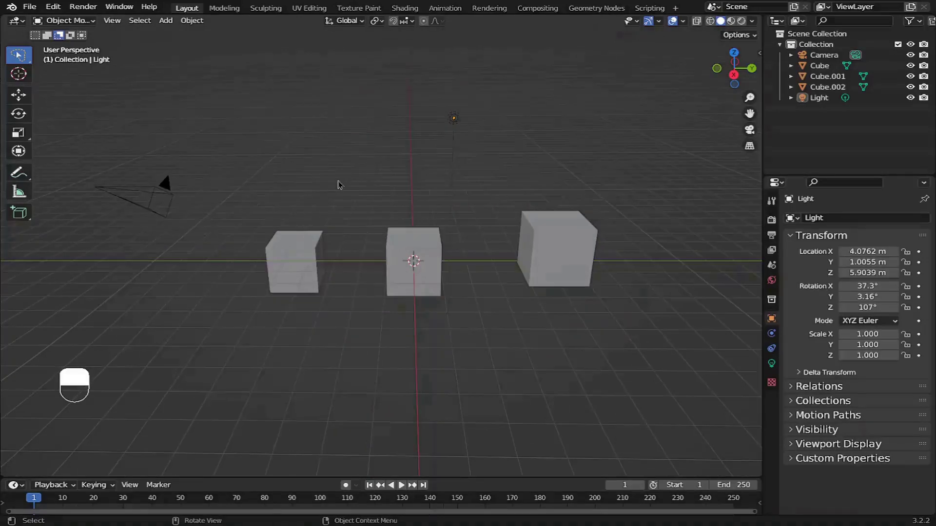
{"action": "key", "text": "shift"}
{"action": "key", "text": "shift+b"}
{"action": "key", "text": "Escape"}
{"action": "key", "text": "shift+b"}
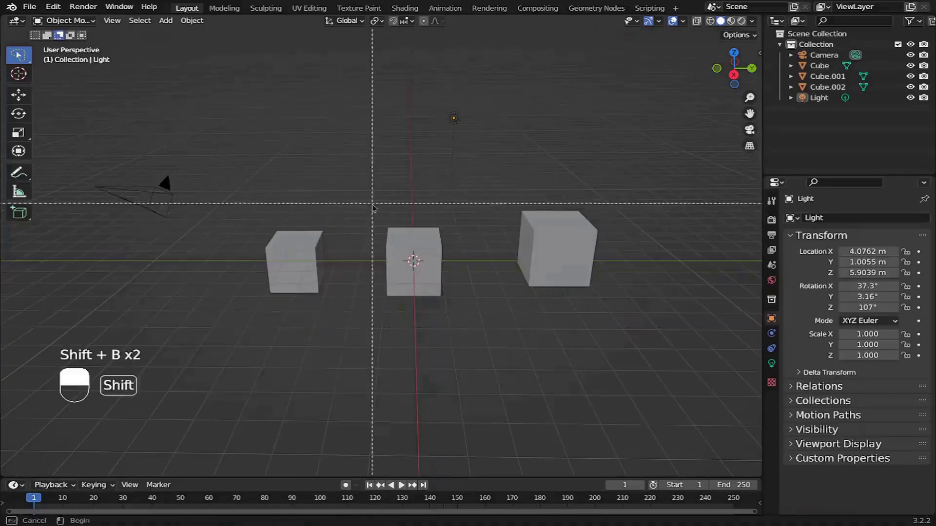
{"action": "left_click_drag", "start_coordinate": [368, 188], "coordinate": [469, 346]}
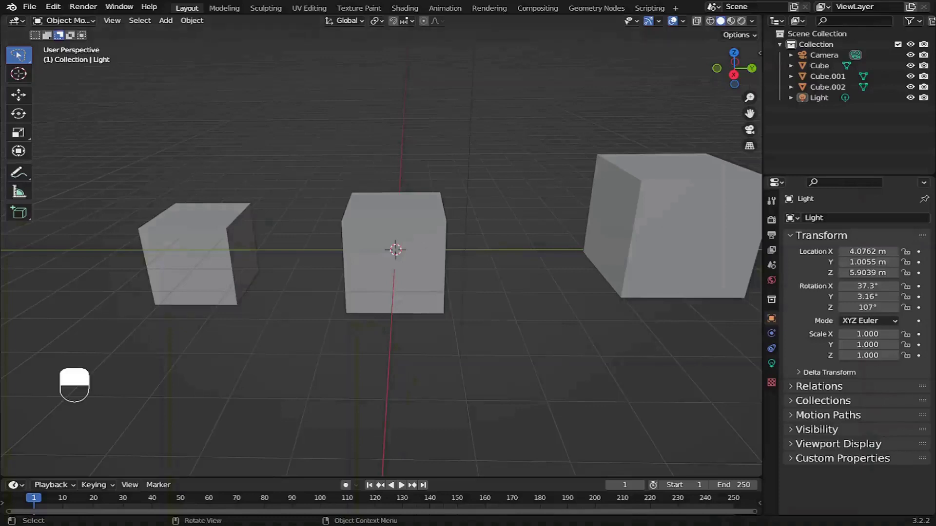
Try box-subtracting all three cubes, and then only Cube.002, while nothing is selected
{"action": "key", "text": "shift+b"}
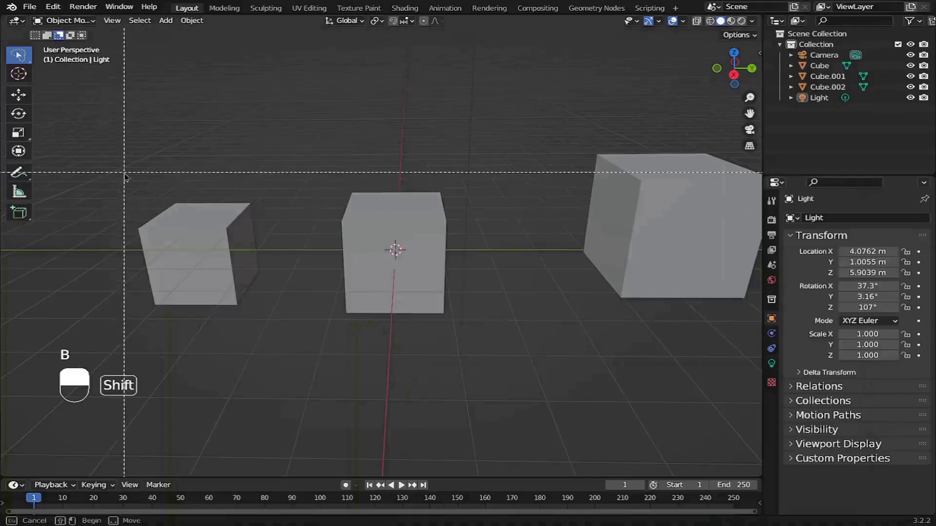
{"action": "left_click_drag", "start_coordinate": [118, 159], "coordinate": [751, 346]}
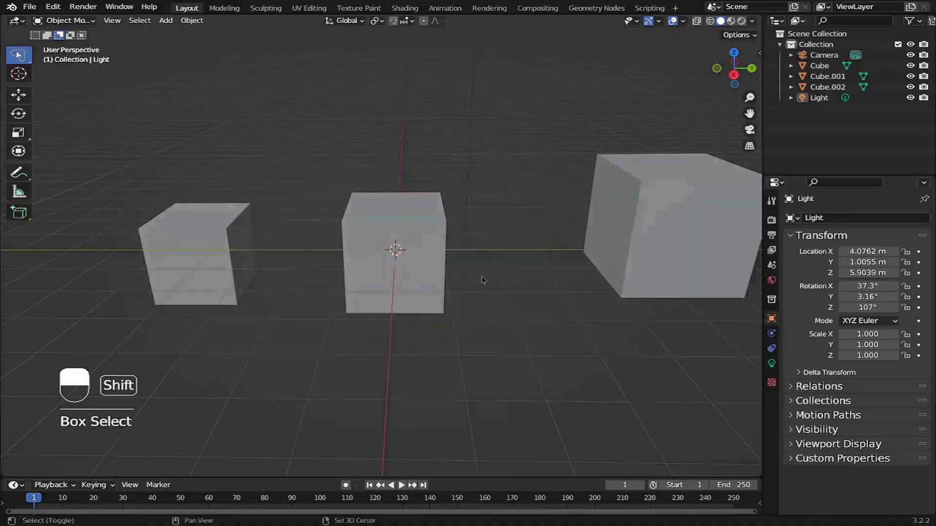
{"action": "key", "text": "b"}
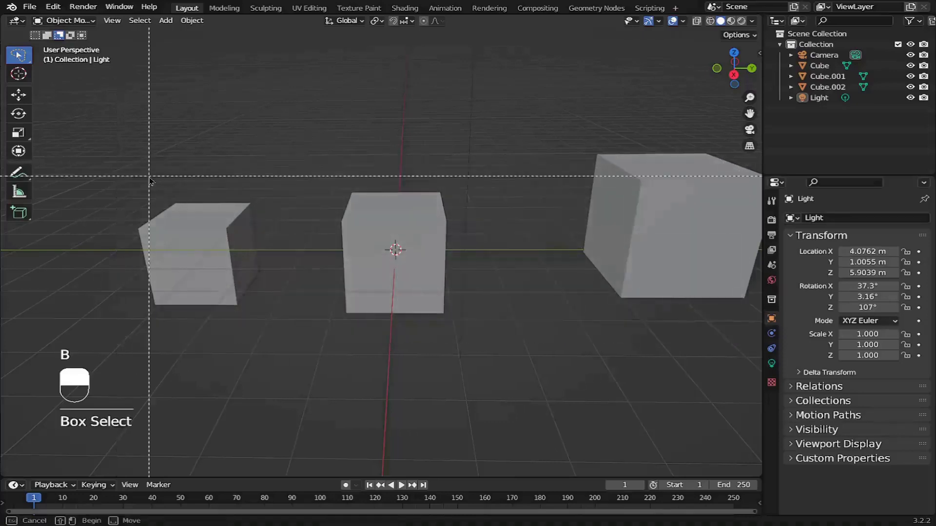
{"action": "left_click_drag", "start_coordinate": [149, 180], "coordinate": [276, 331], "text": "shift"}
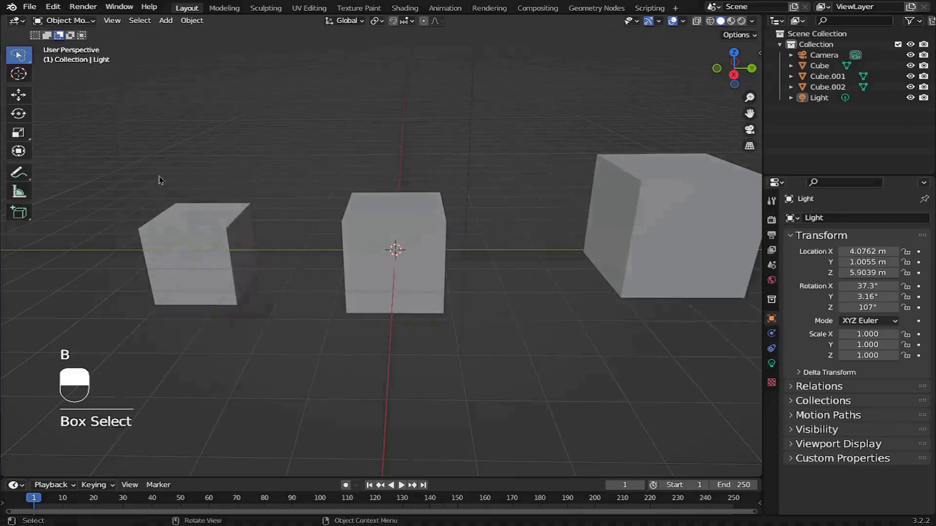
{"action": "key", "text": "b"}
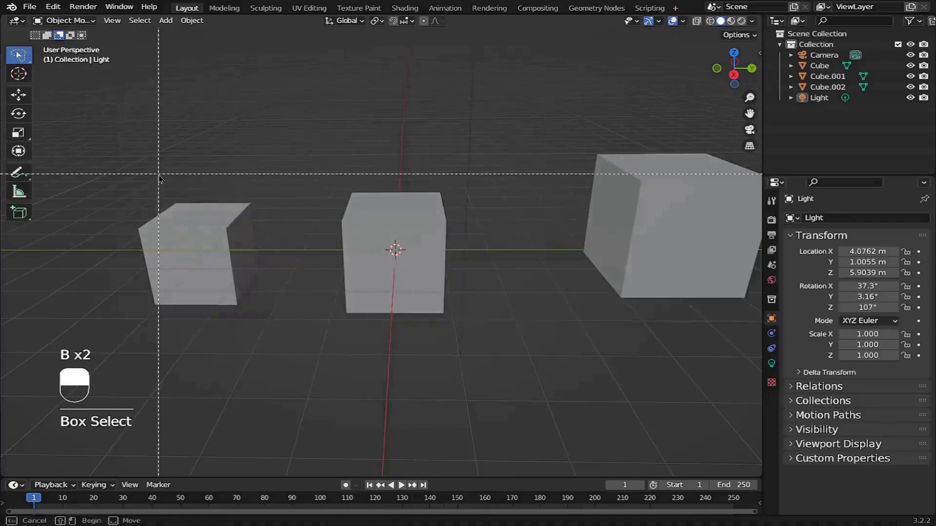
{"action": "left_click_drag", "start_coordinate": [113, 156], "coordinate": [285, 366], "text": "shift"}
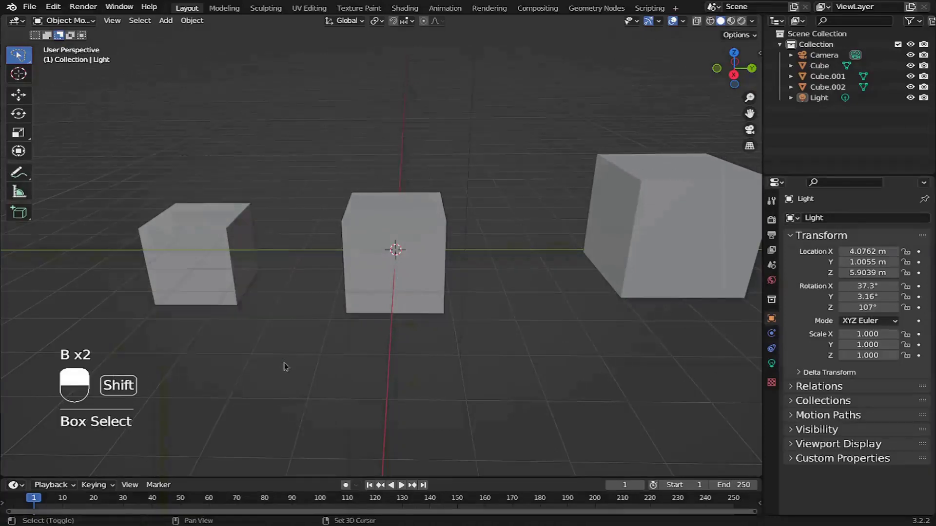
Box-select the three cubes and the light, and box-subtract Cube.002 from the selection
{"action": "scroll", "coordinate": [504, 292], "scroll_direction": "down", "scroll_amount": 4}
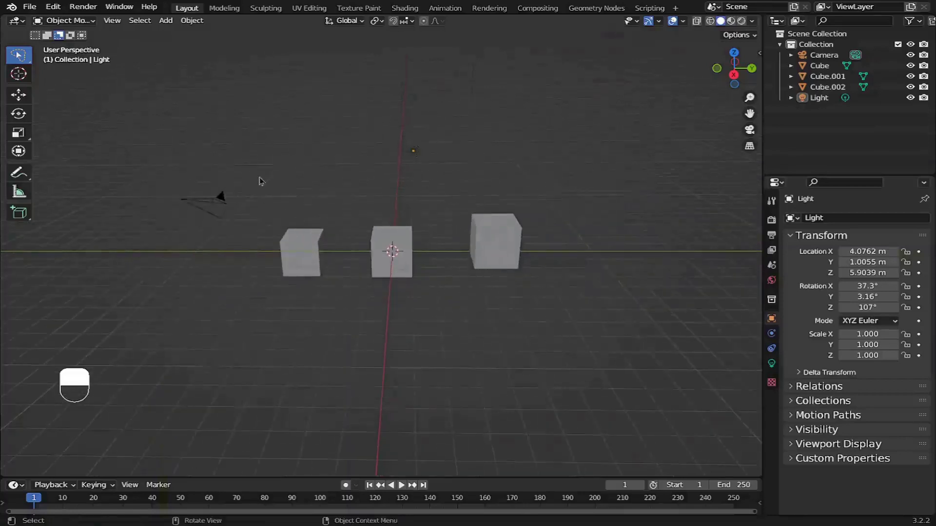
{"action": "key", "text": "b"}
{"action": "left_click_drag", "start_coordinate": [254, 153], "coordinate": [594, 388]}
{"action": "key", "text": "shift"}
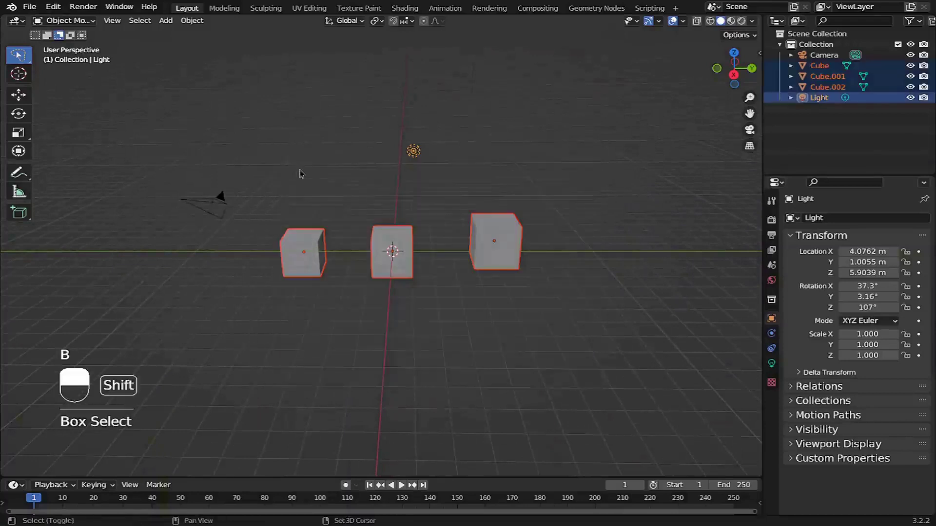
{"action": "key", "text": "shift+b"}
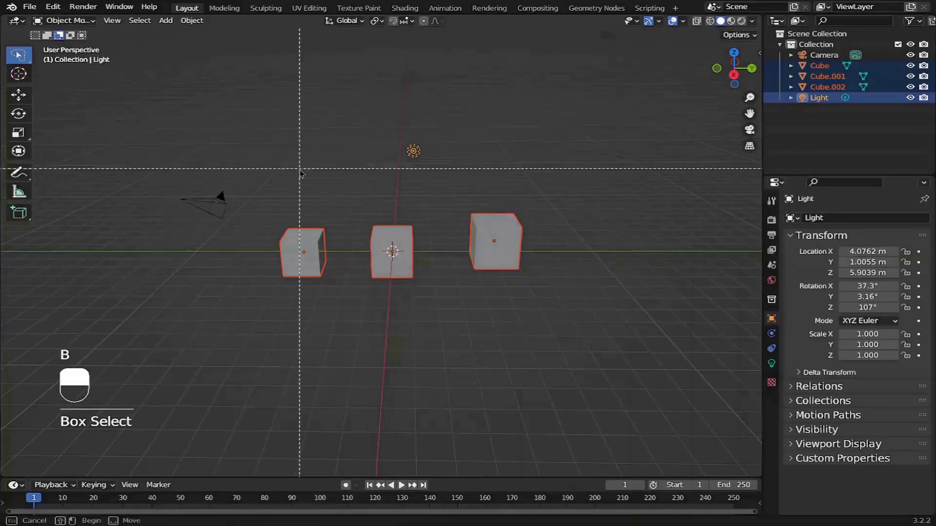
{"action": "left_click_drag", "start_coordinate": [252, 168], "coordinate": [361, 308], "text": "shift"}
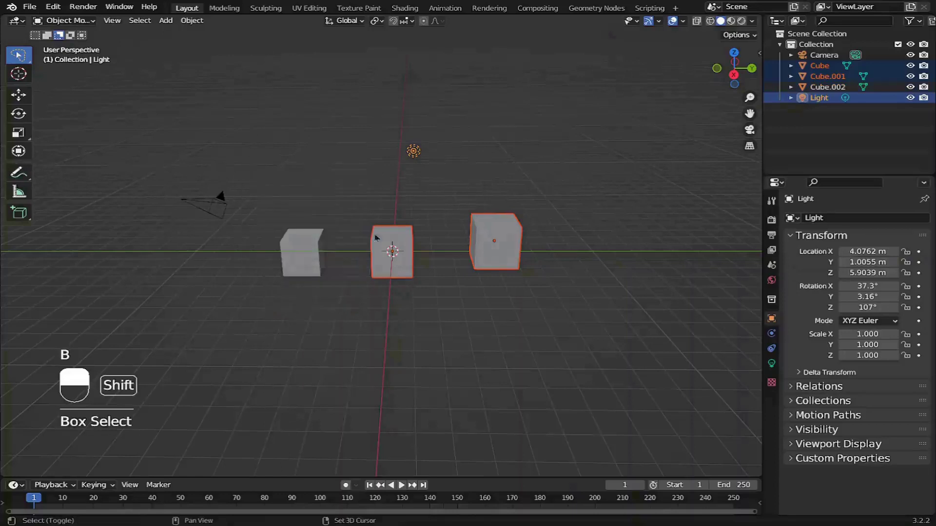
Cancel the region zoom, and box-subtract the remaining objects to leave nothing selected
{"action": "key", "text": "shift+b"}
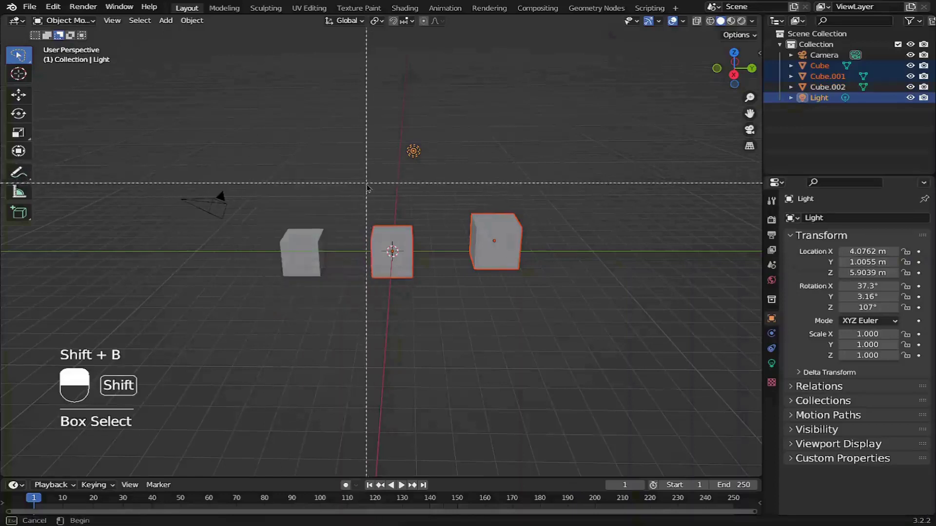
{"action": "right_click", "coordinate": [366, 188]}
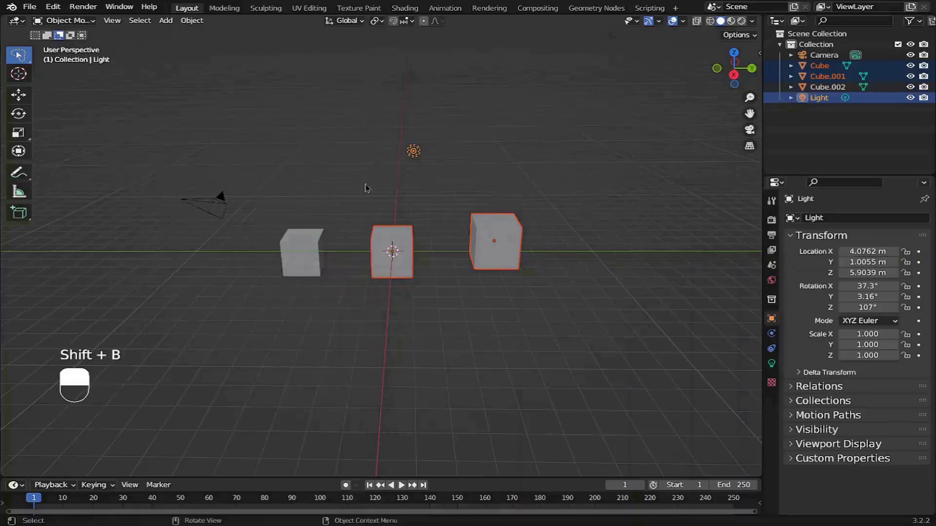
{"action": "key", "text": "b"}
{"action": "left_click_drag", "start_coordinate": [365, 183], "coordinate": [582, 381], "text": "shift"}
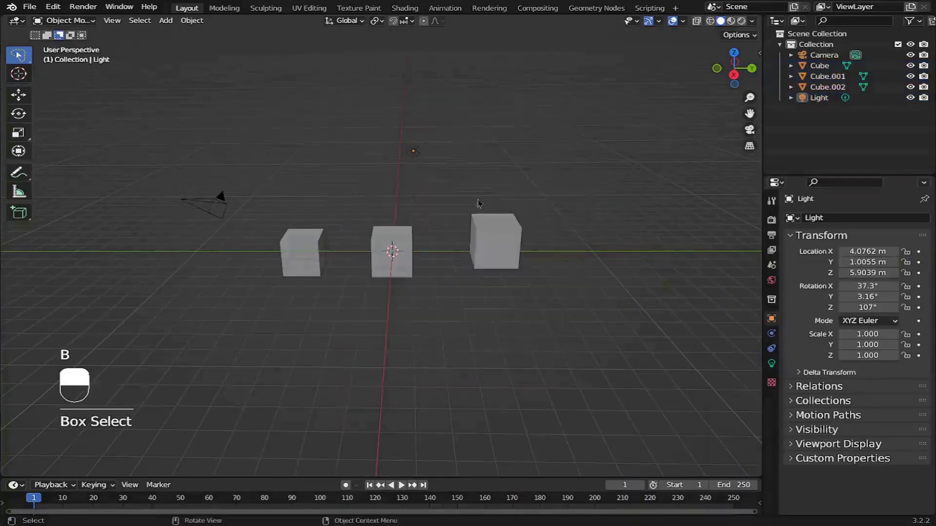